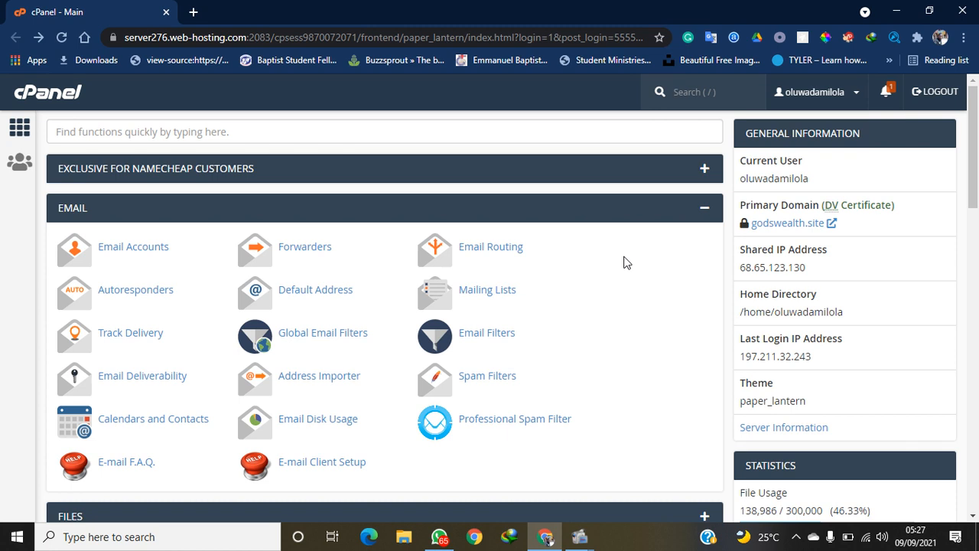
Open Email Accounts from cPanel's Email section to see the site's two existing accounts
click(702, 217)
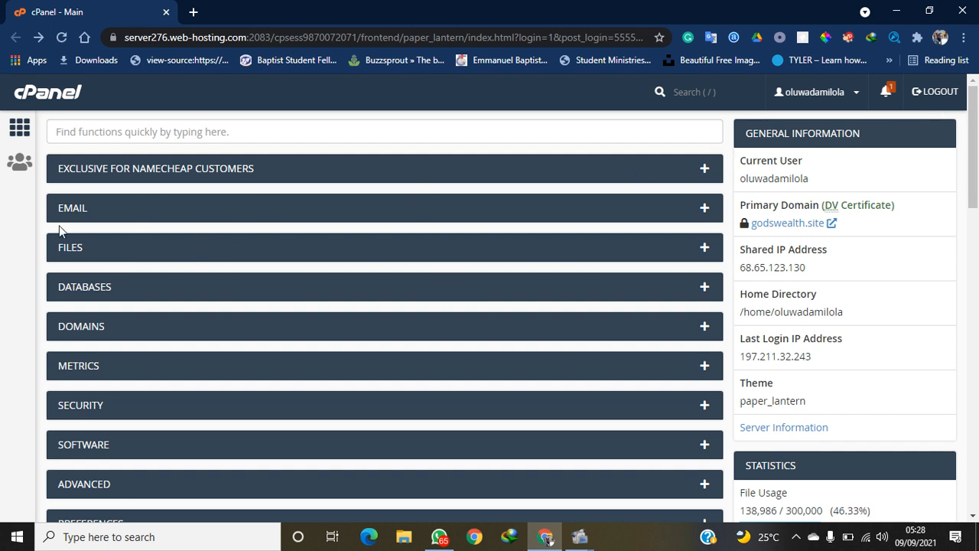
click(705, 212)
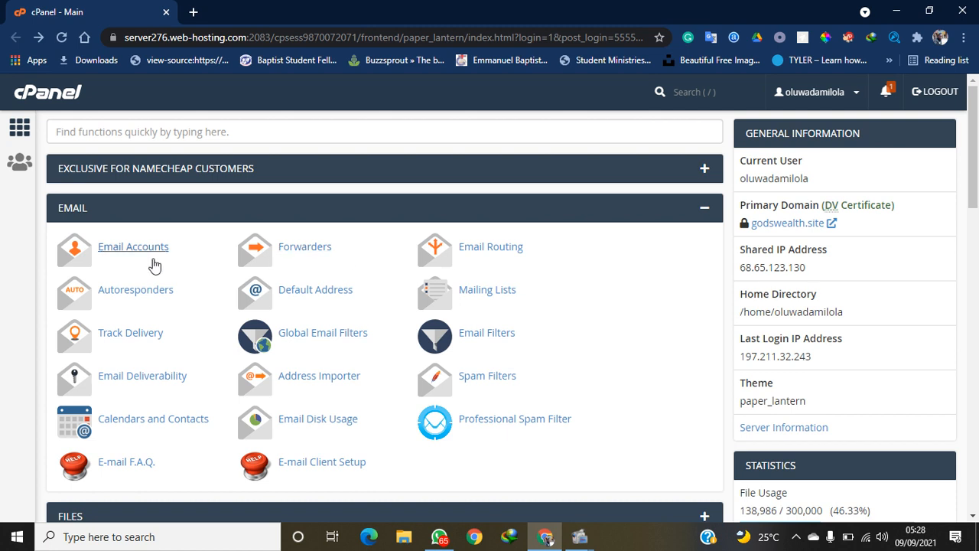
click(130, 263)
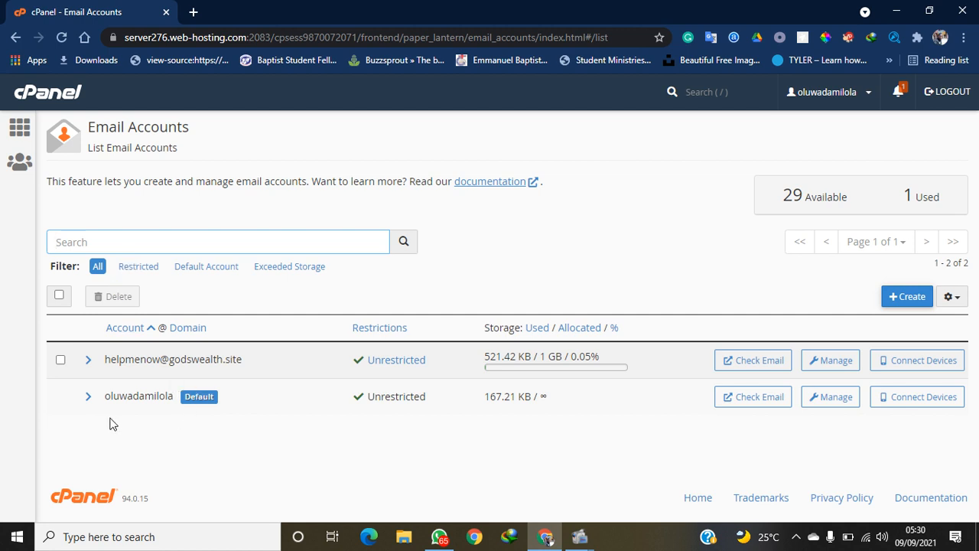
drag(234, 420, 326, 436)
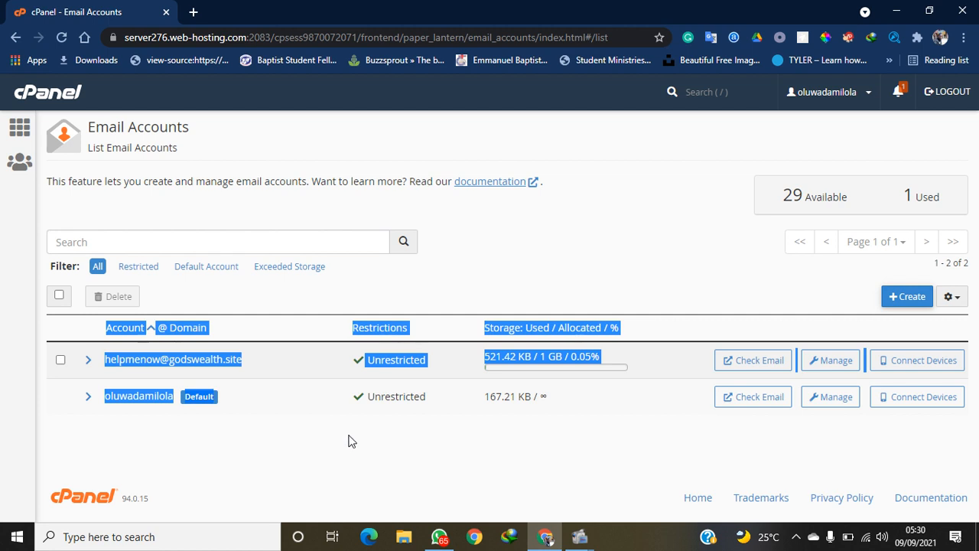
click(349, 440)
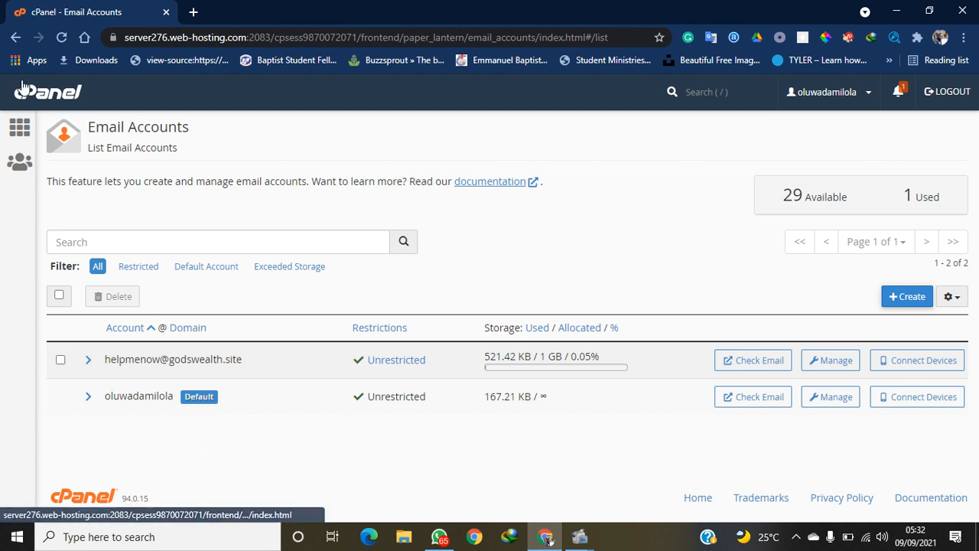
Return to the cPanel home, reopen Email Accounts and start a new email account
click(16, 36)
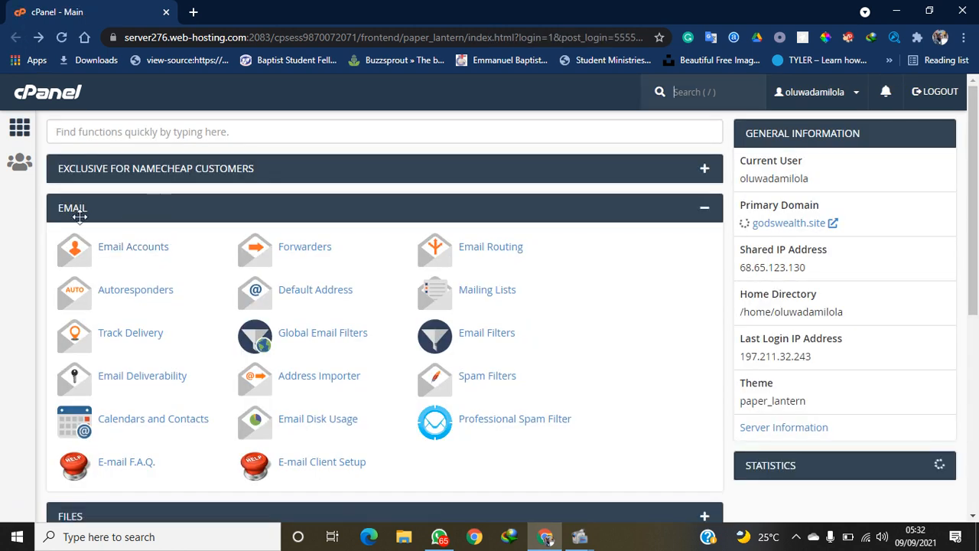
click(110, 258)
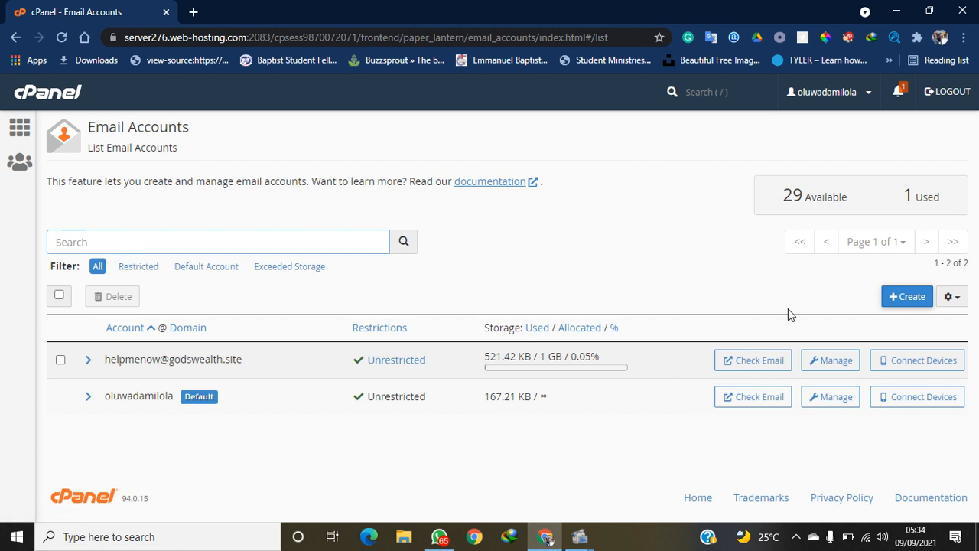
click(905, 302)
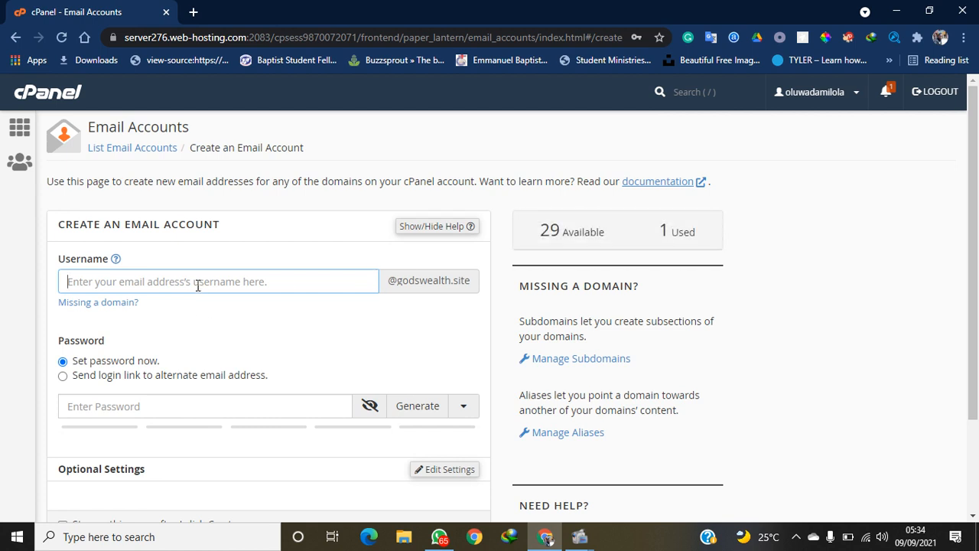
text(info)
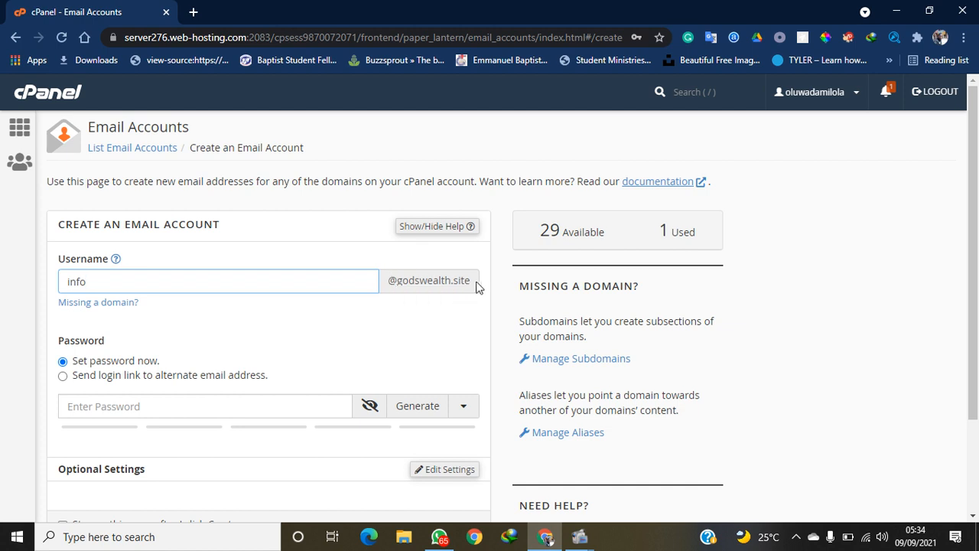
Replace the too-weak password with a stronger one scoring 100 on the strength meter
click(214, 403)
text(g)
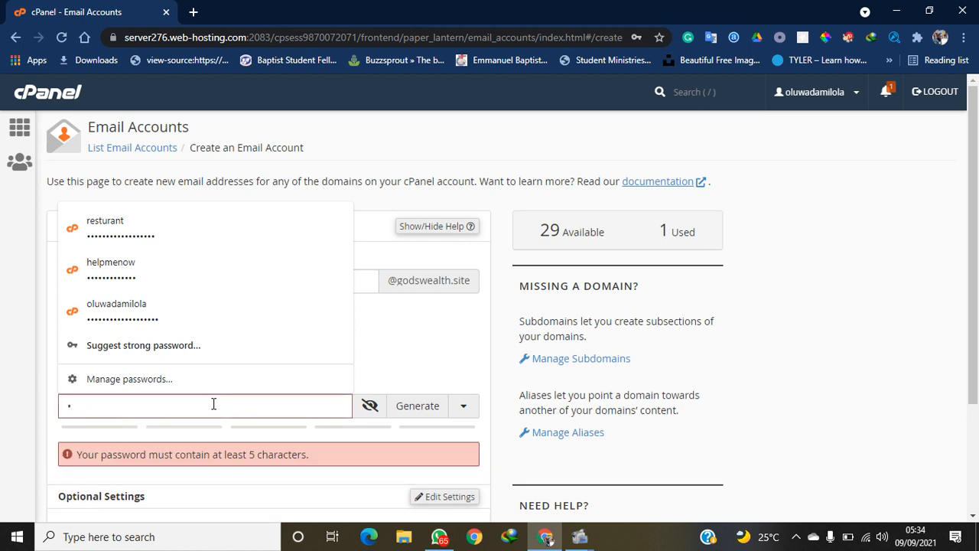
key(BackSpace)
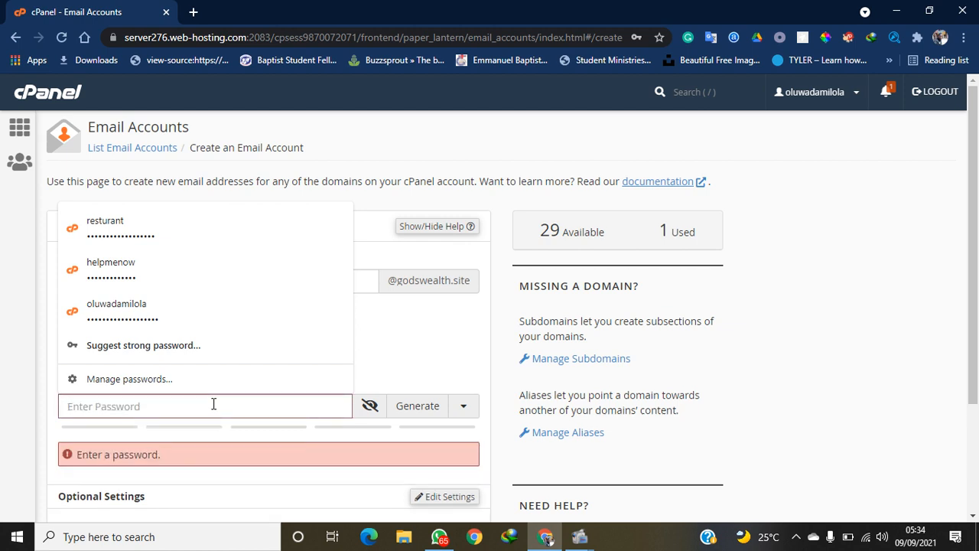
text(•••••••)
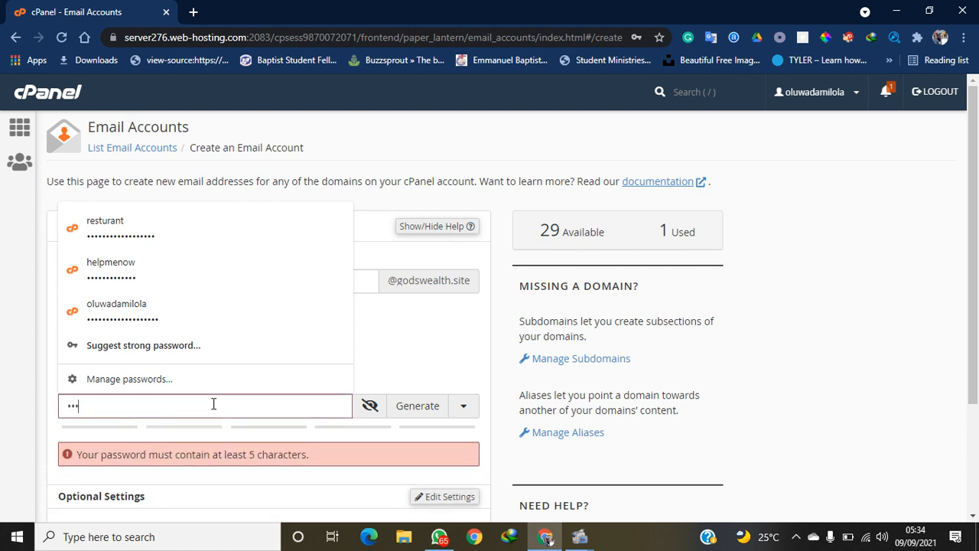
text(•)
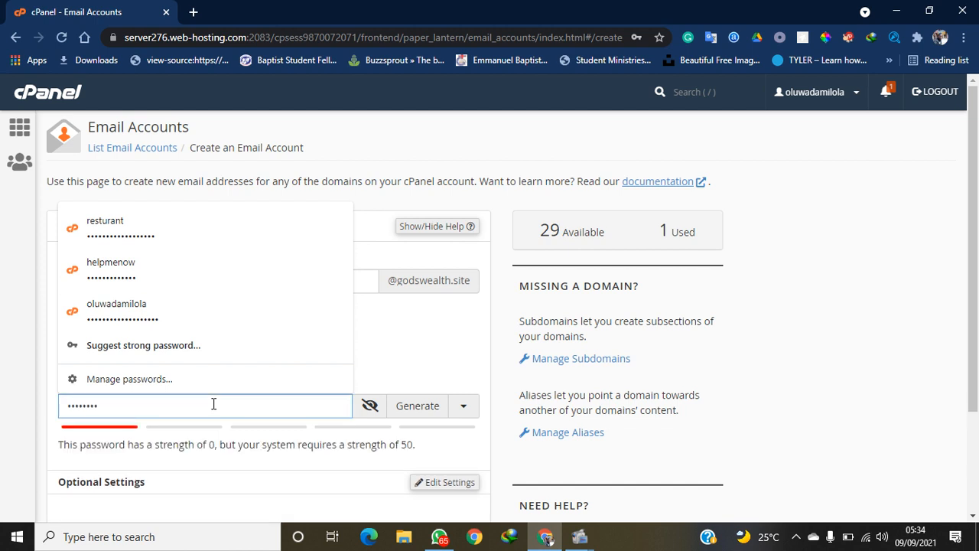
key(ctrl+a)
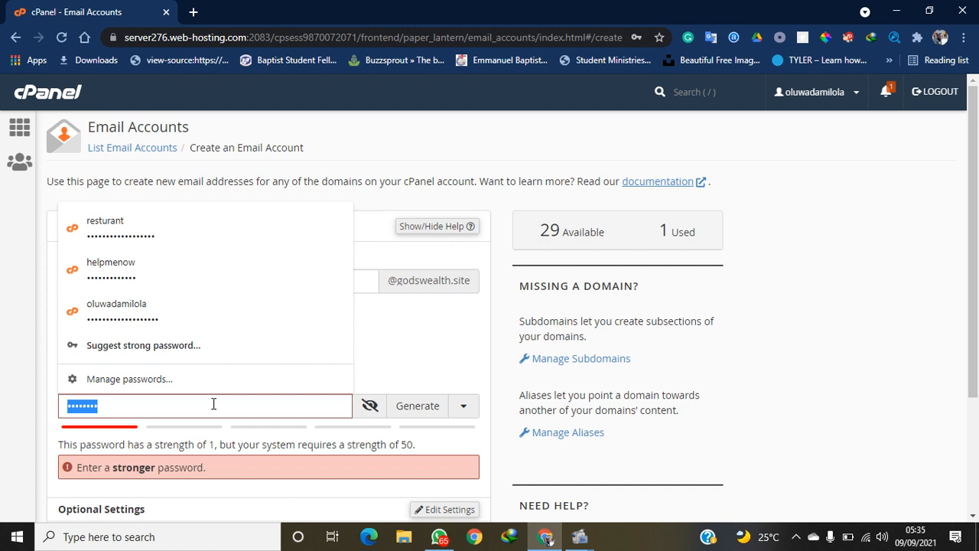
key(BackSpace)
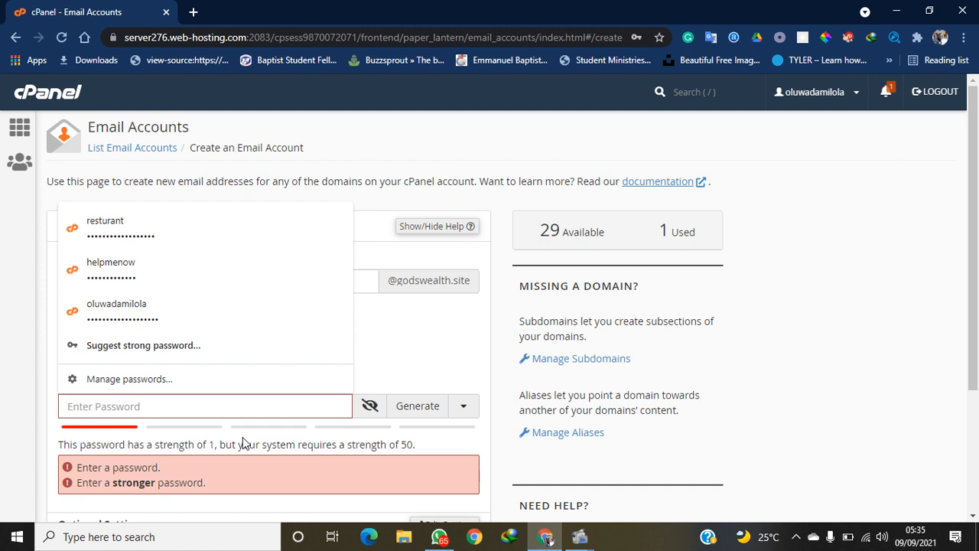
text(•••••)
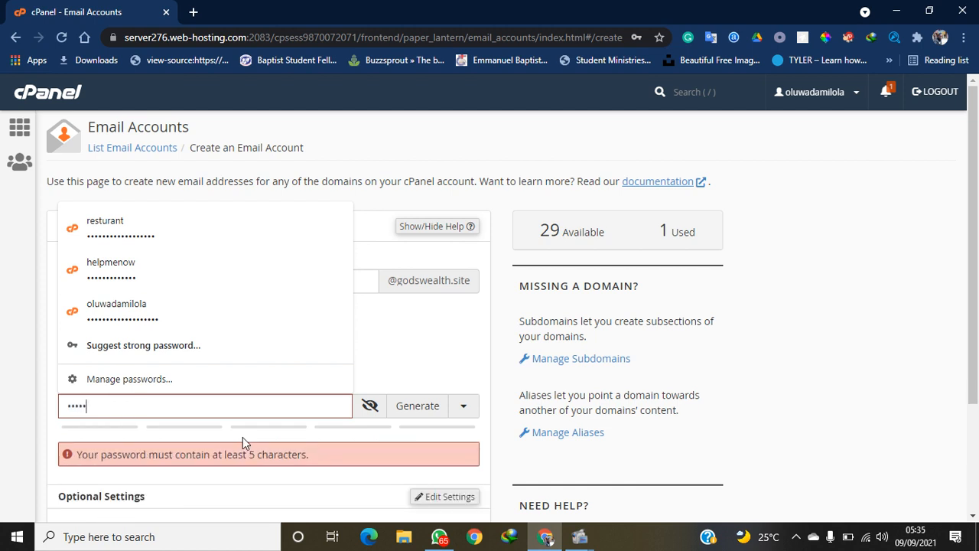
text(•••)
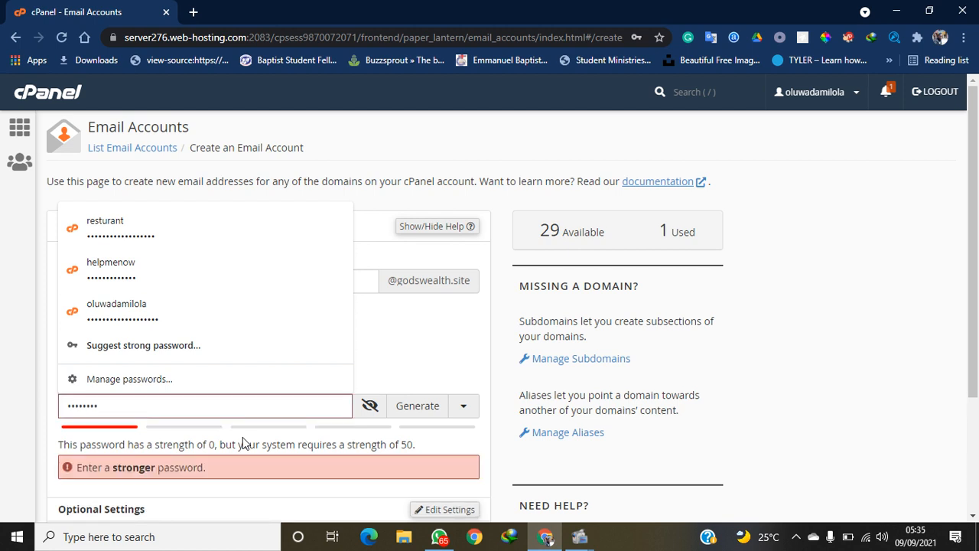
text(••)
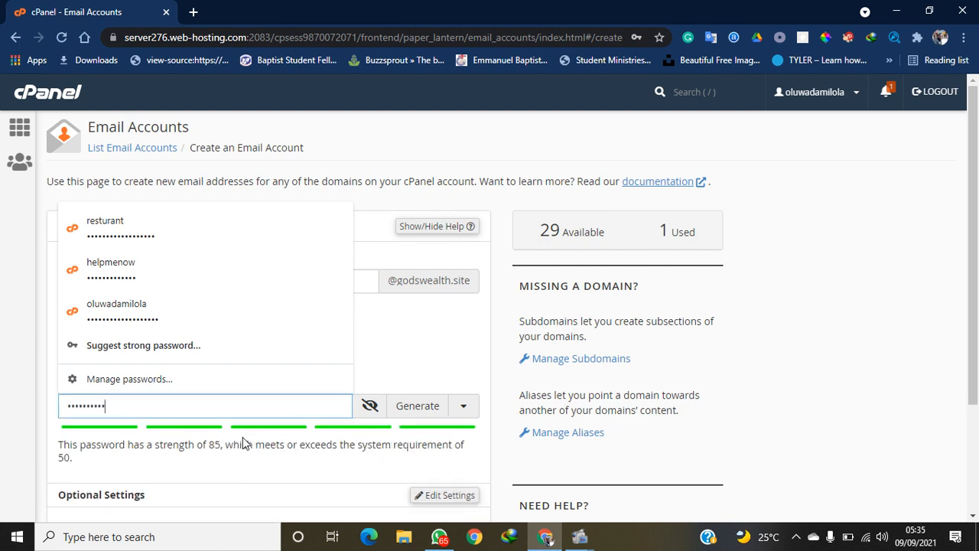
text(•)
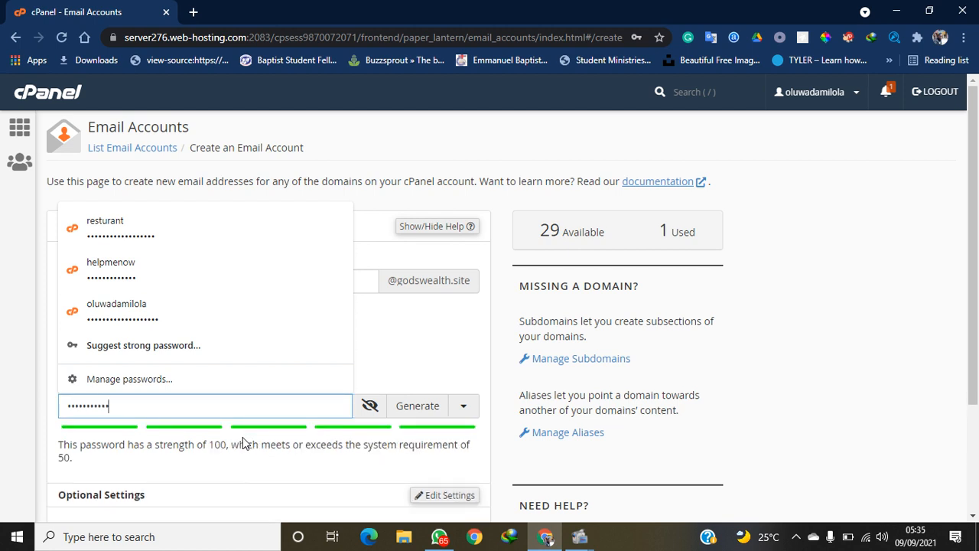
text(•••••••)
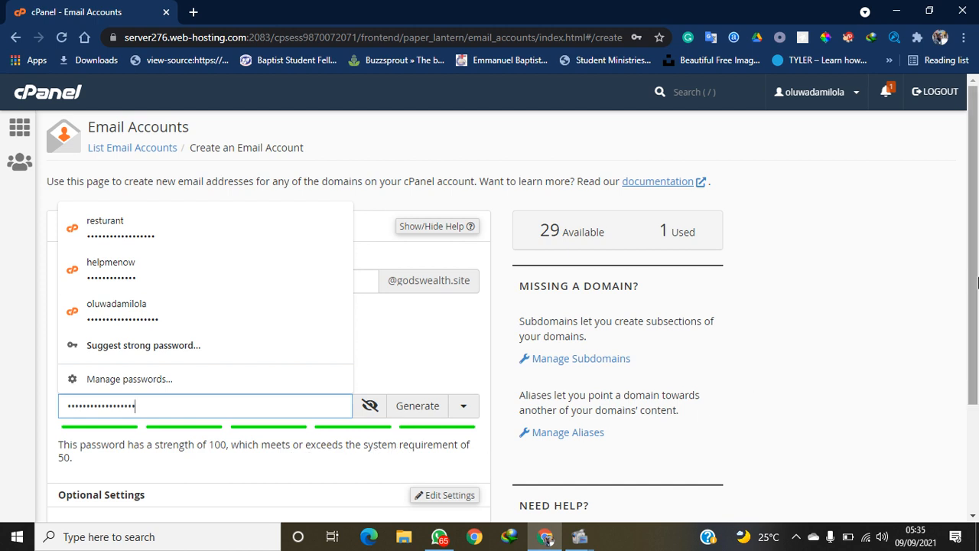
drag(977, 283, 975, 390)
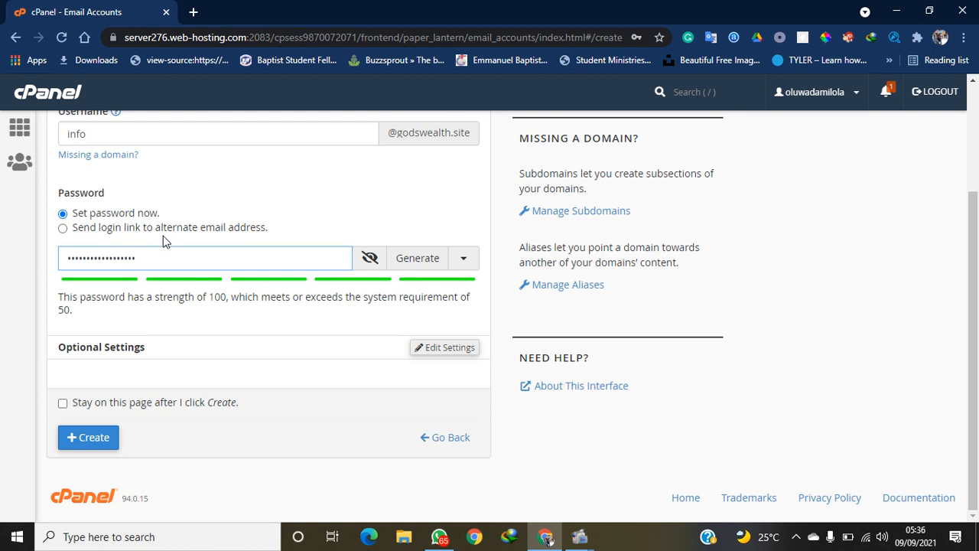
click(89, 444)
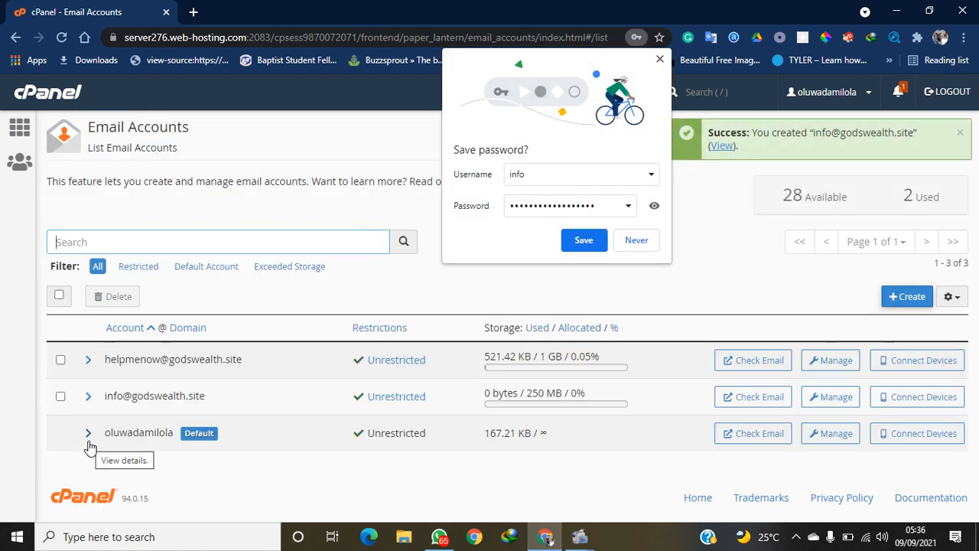
click(596, 238)
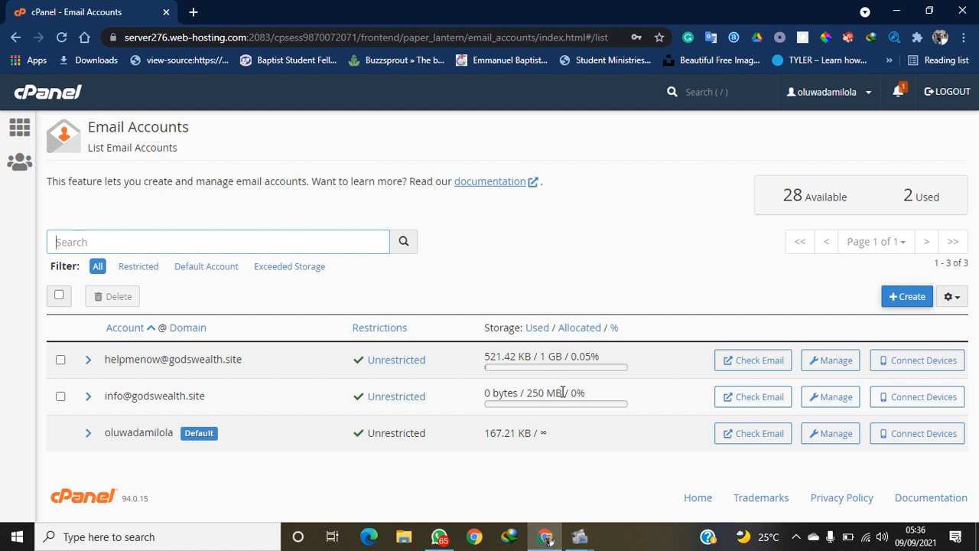
click(824, 408)
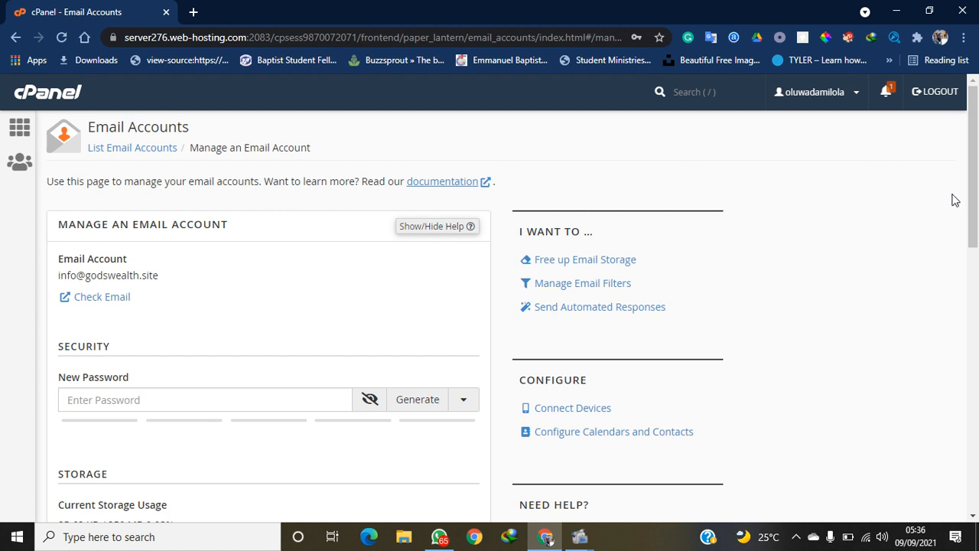
scroll(977, 181, down, 1)
drag(977, 181, 976, 275)
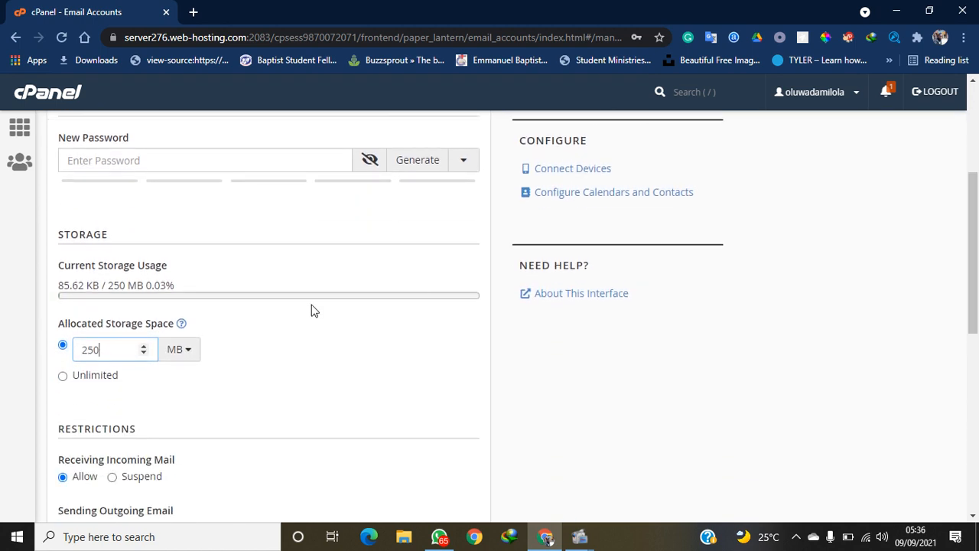
click(143, 346)
click(143, 346)
click(175, 349)
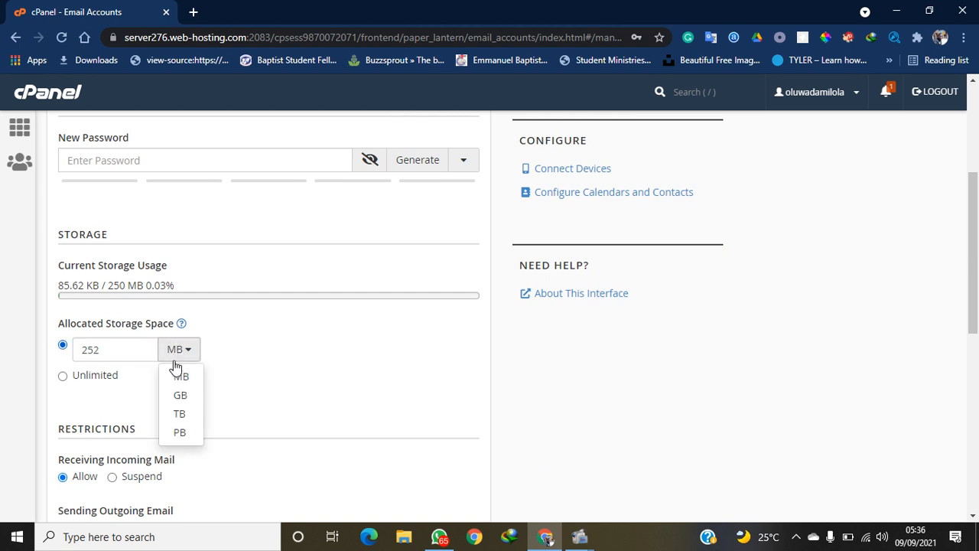
click(176, 395)
drag(119, 356, 71, 343)
text(2)
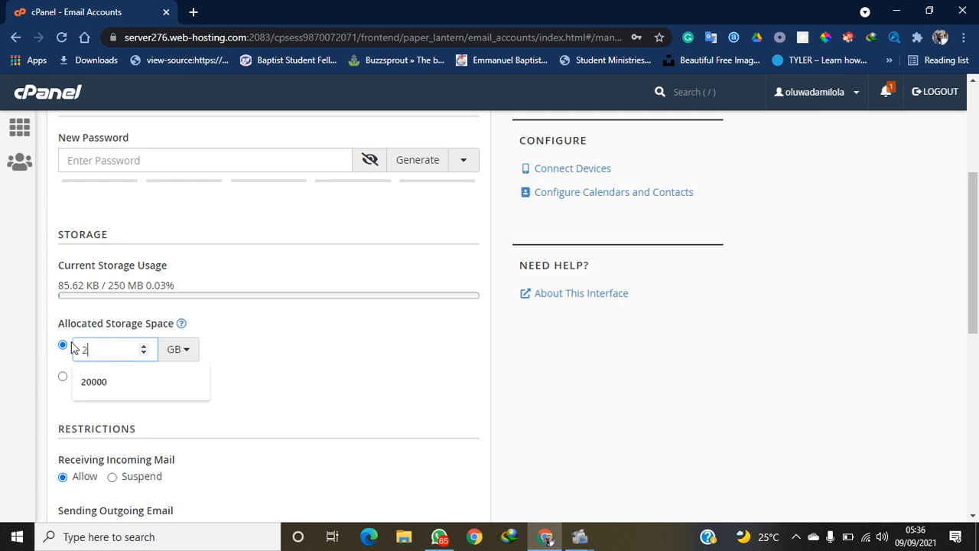
key(BackSpace)
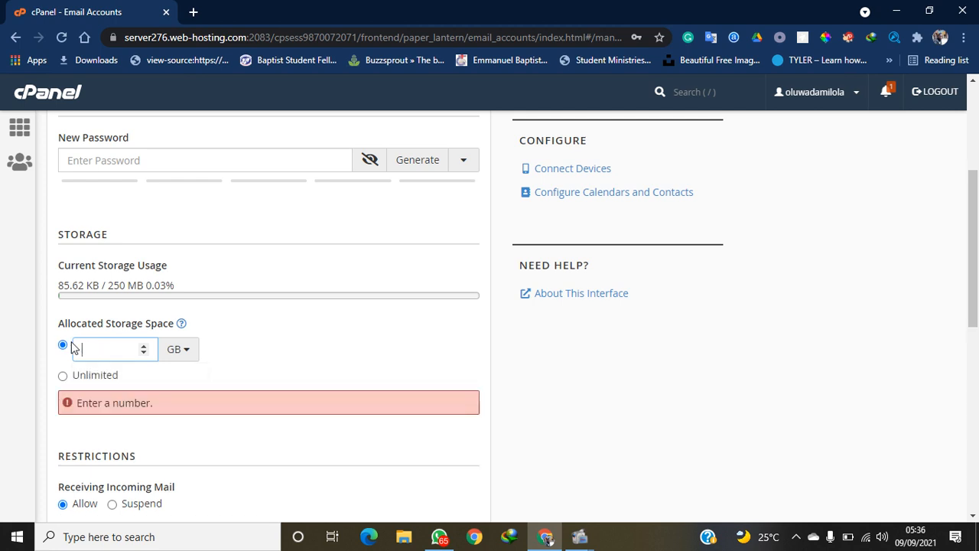
text(1)
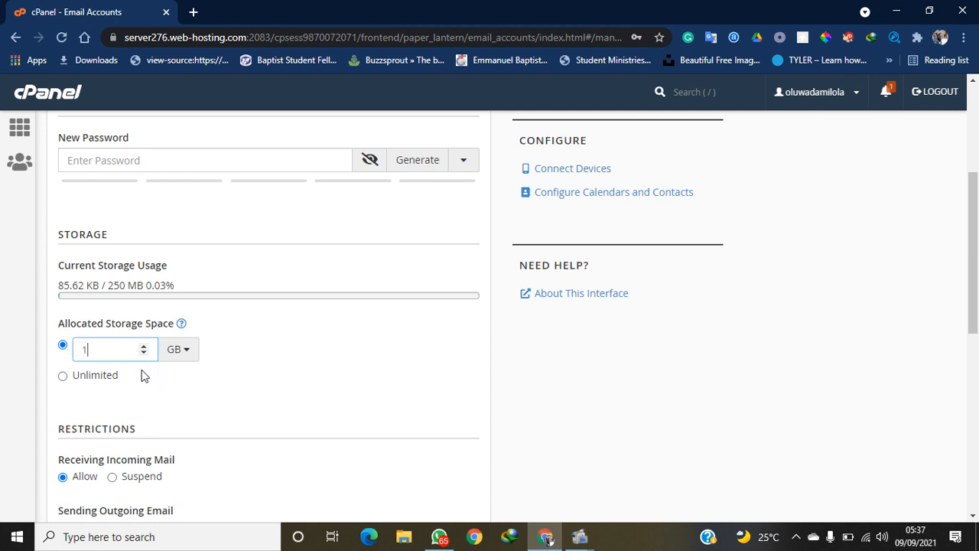
click(37, 401)
drag(977, 265, 942, 474)
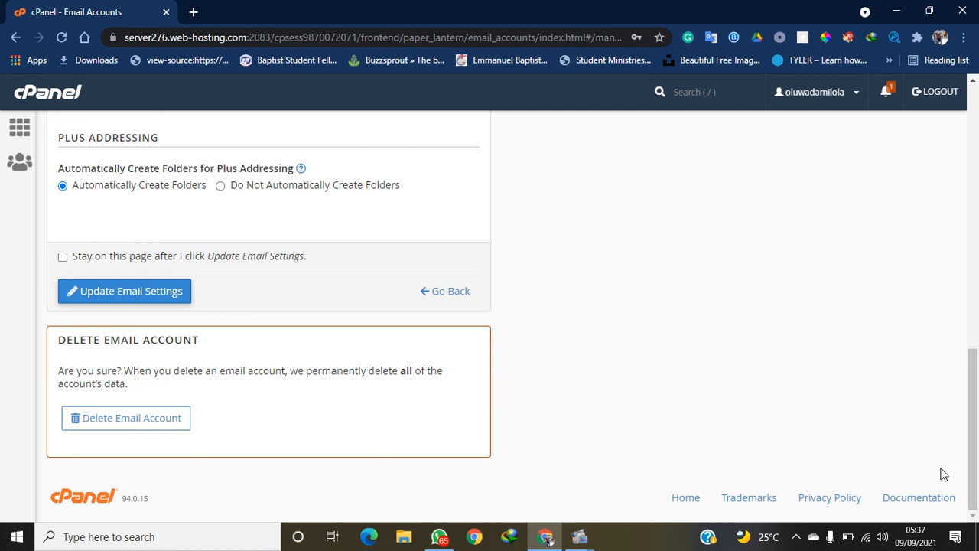
click(113, 295)
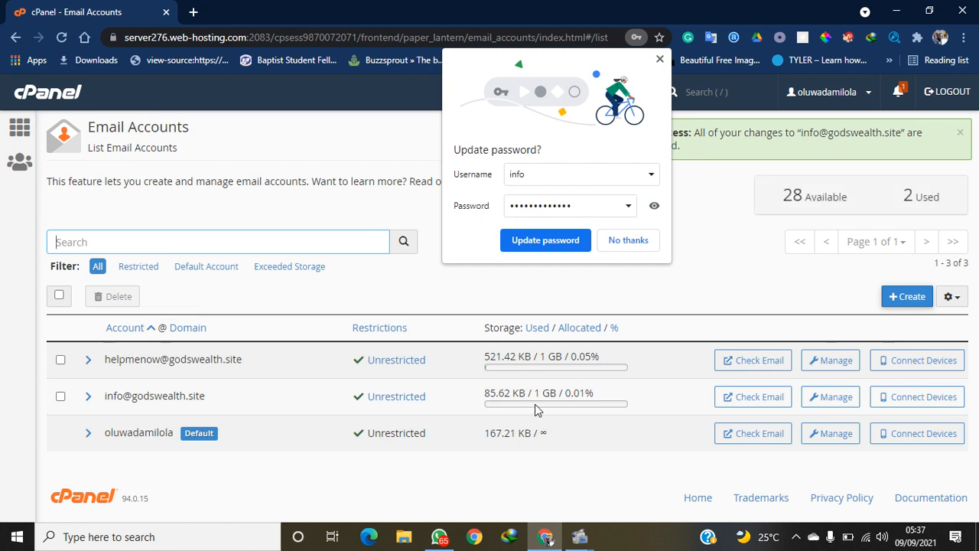
Let Chrome update the info account's saved password, then open a blank new tab
click(550, 244)
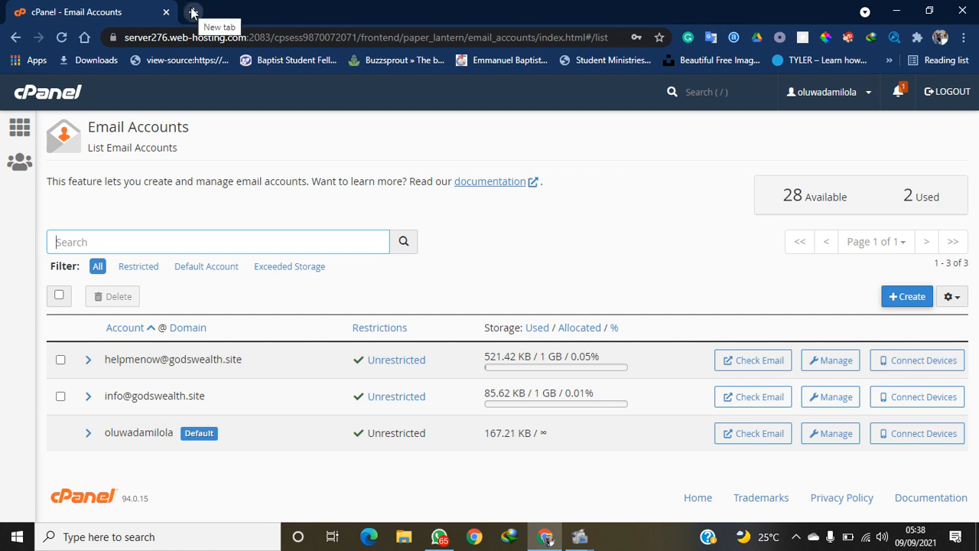
click(194, 12)
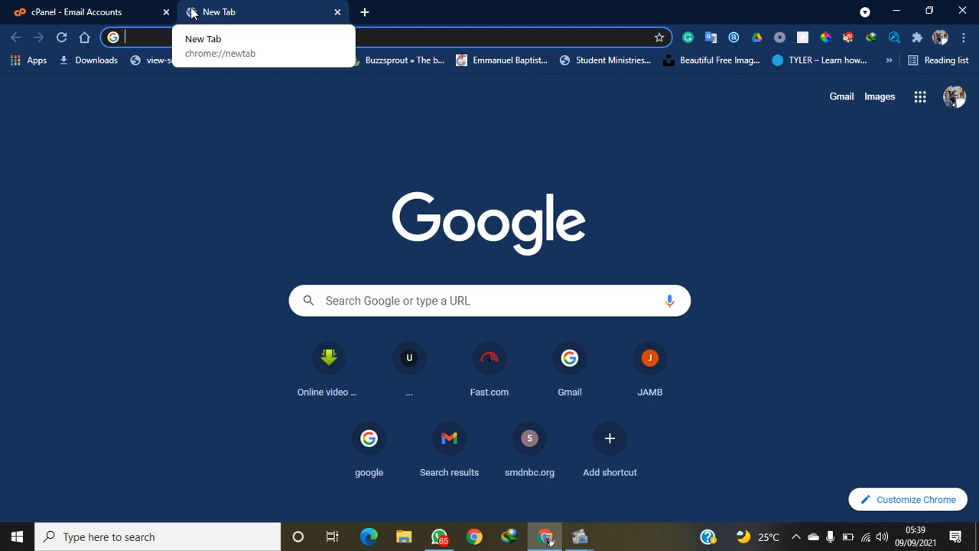
Go to godswealth.site/webmail in the new tab to reach the Webmail login page
text(go)
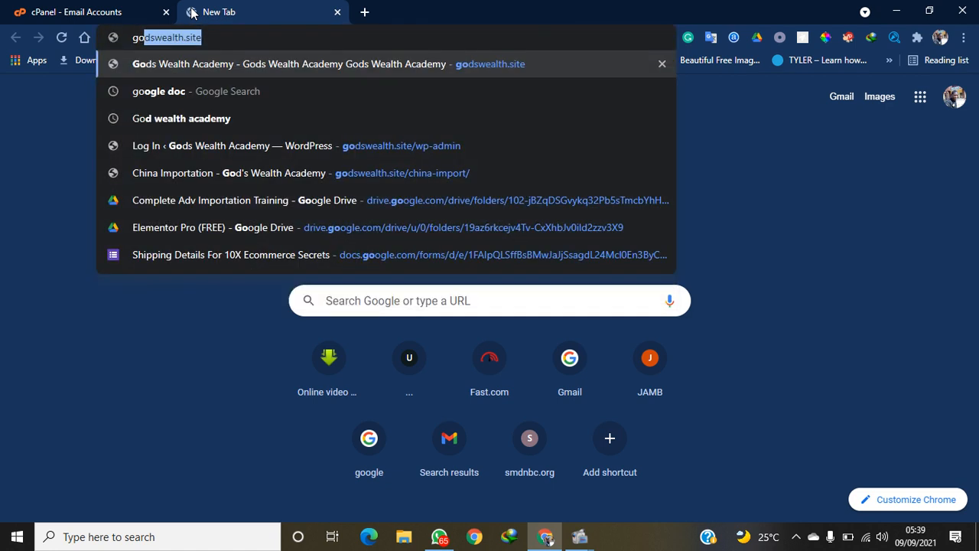
text(/)
key(BackSpace)
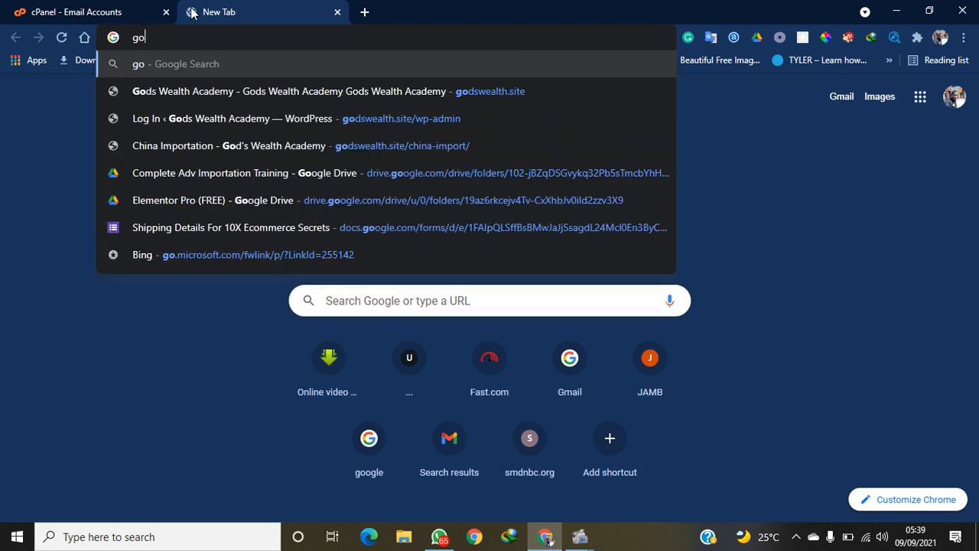
text(dswealth.site)
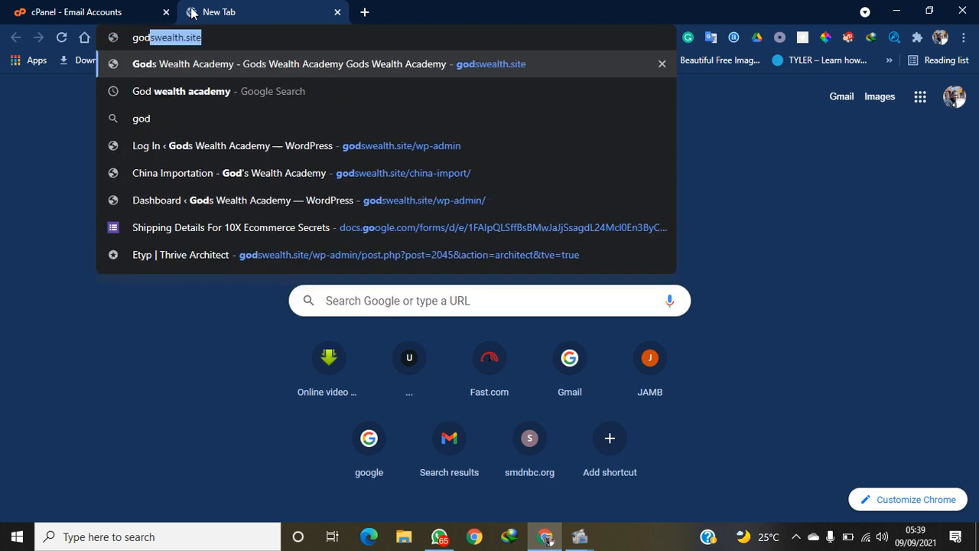
key(Right)
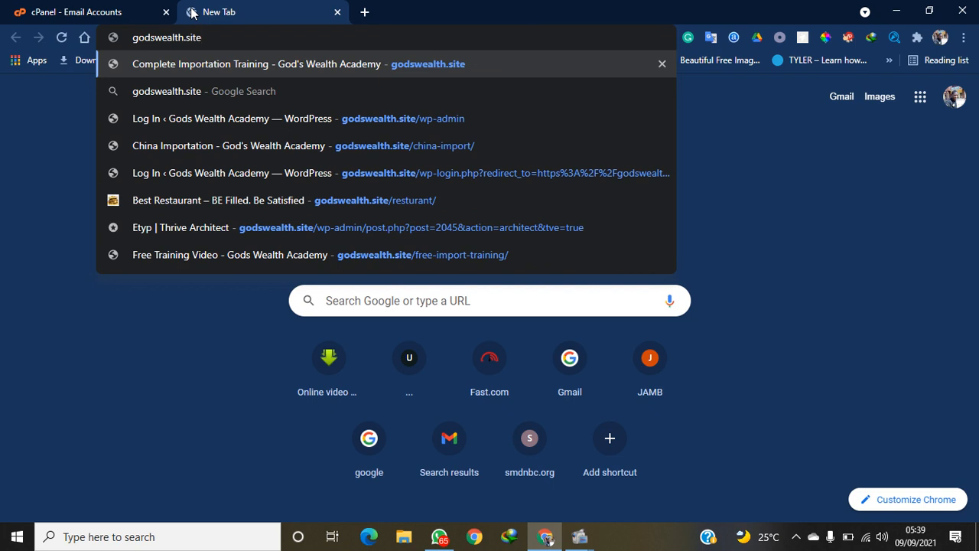
text(/)
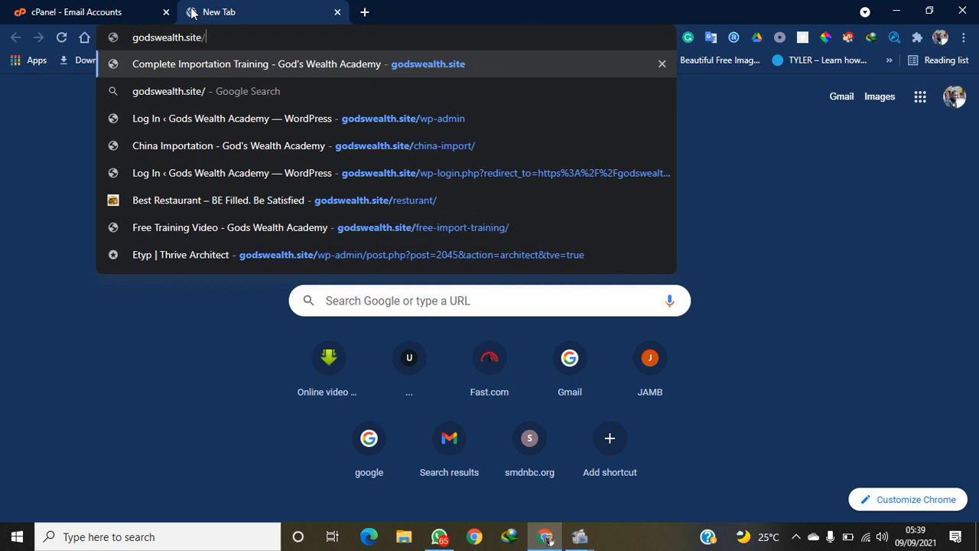
text(webmai)
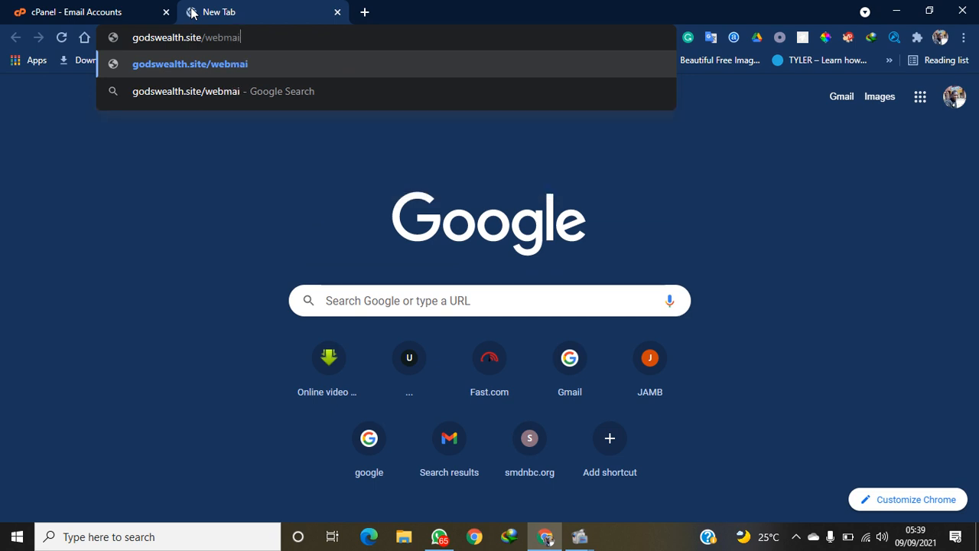
text(l)
key(Return)
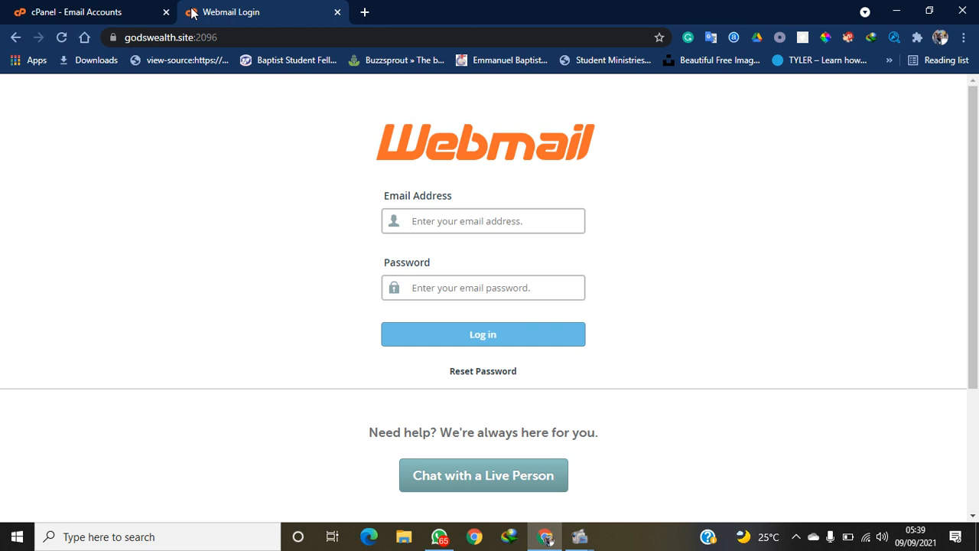
click(554, 227)
click(115, 11)
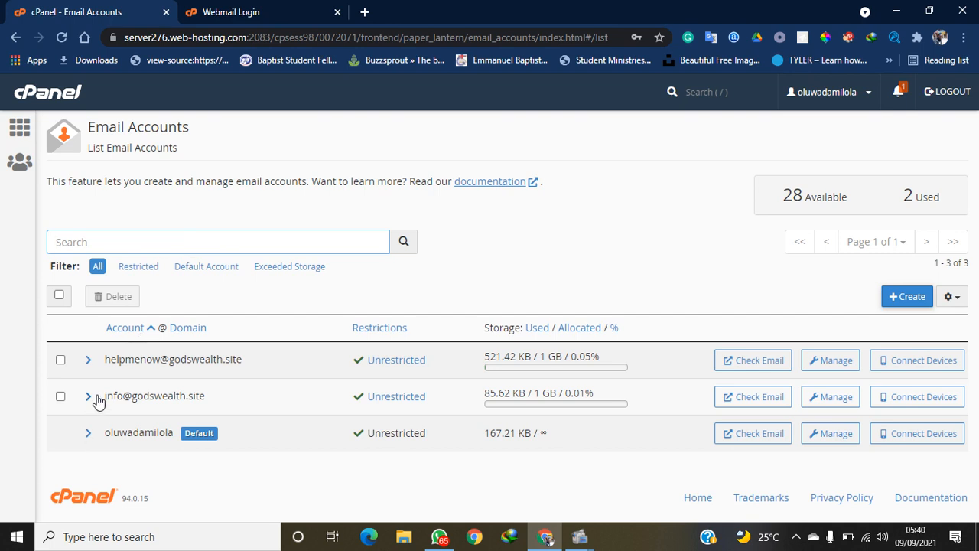
drag(101, 393, 209, 402)
key(ctrl+c)
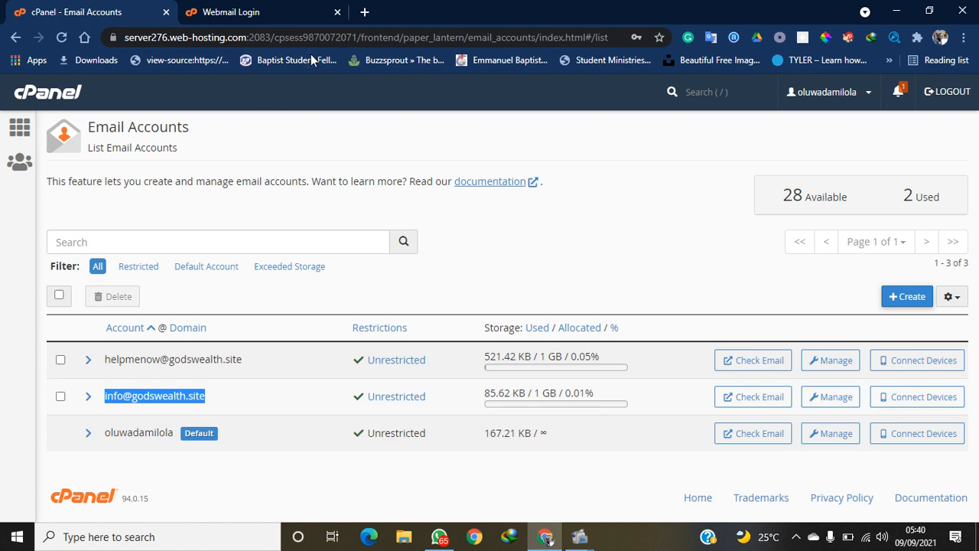
click(249, 12)
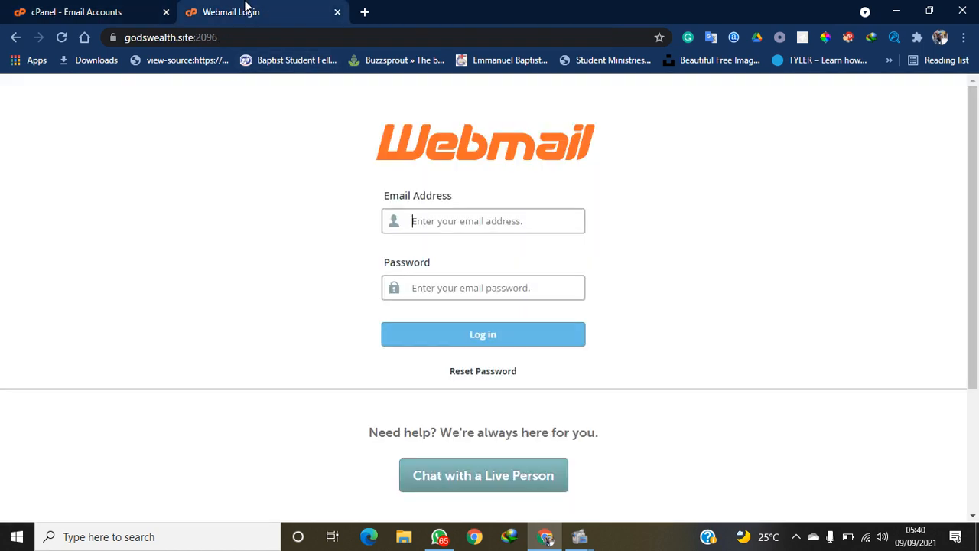
click(469, 224)
key(ctrl+v)
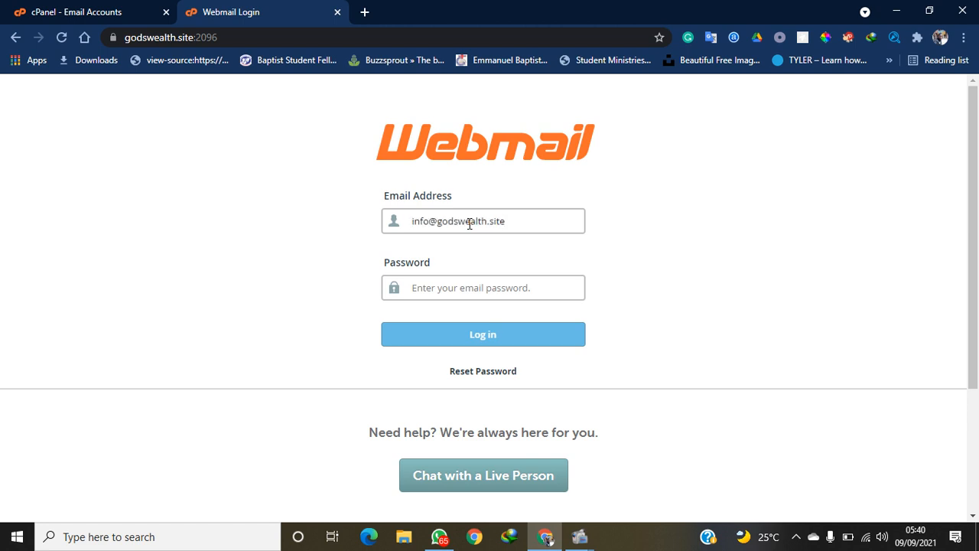
click(458, 294)
text(********)
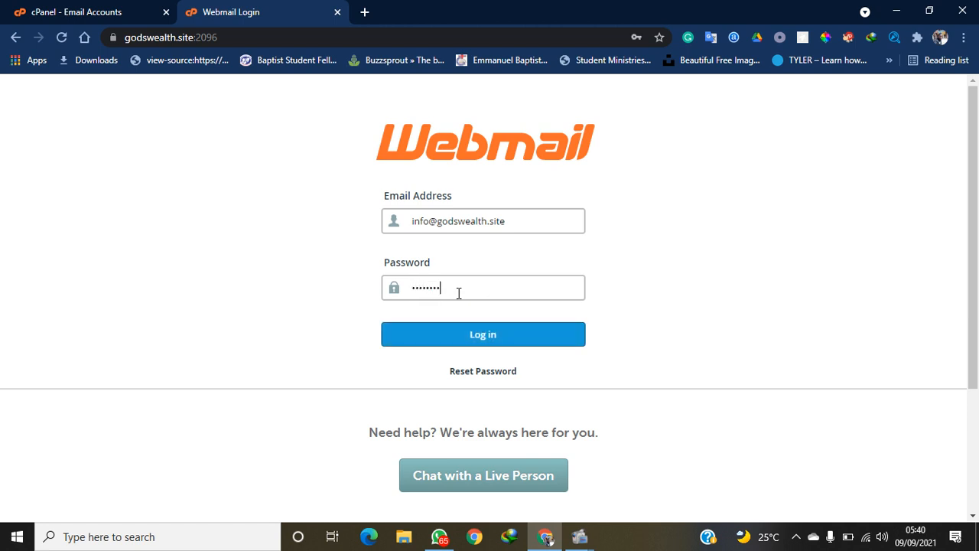
text(**********)
click(466, 334)
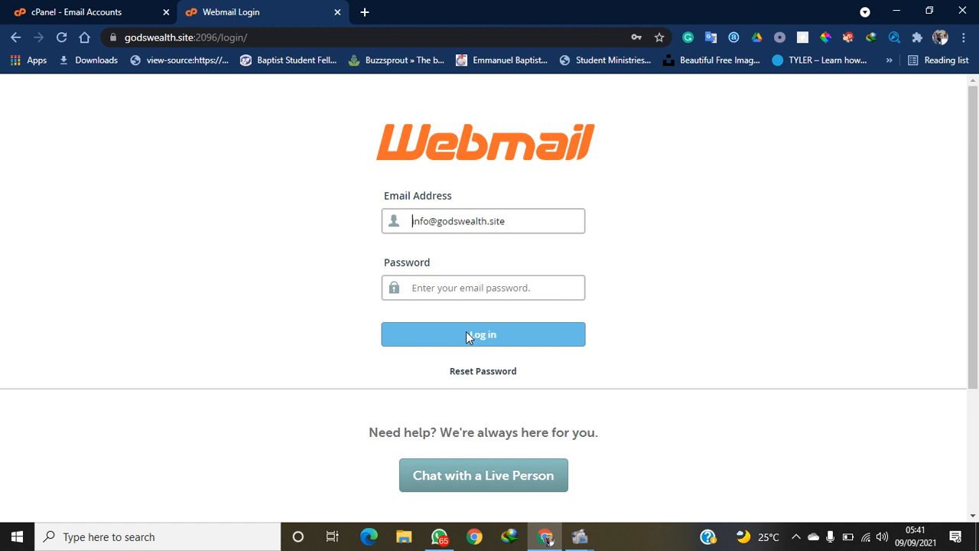
Retype the info account's password in Webmail and attempt the login again
click(452, 294)
text(••)
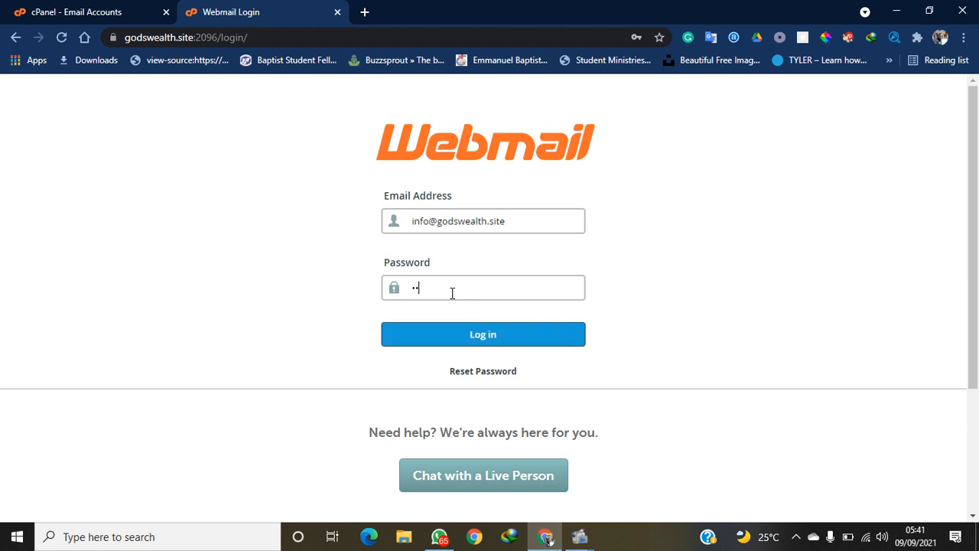
key(BackSpace)
key(BackSpace)
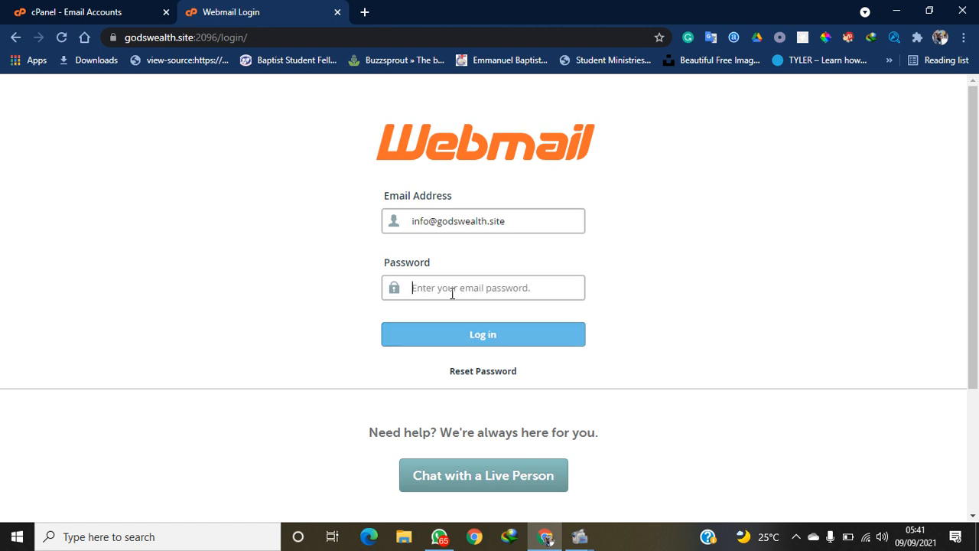
text(•••)
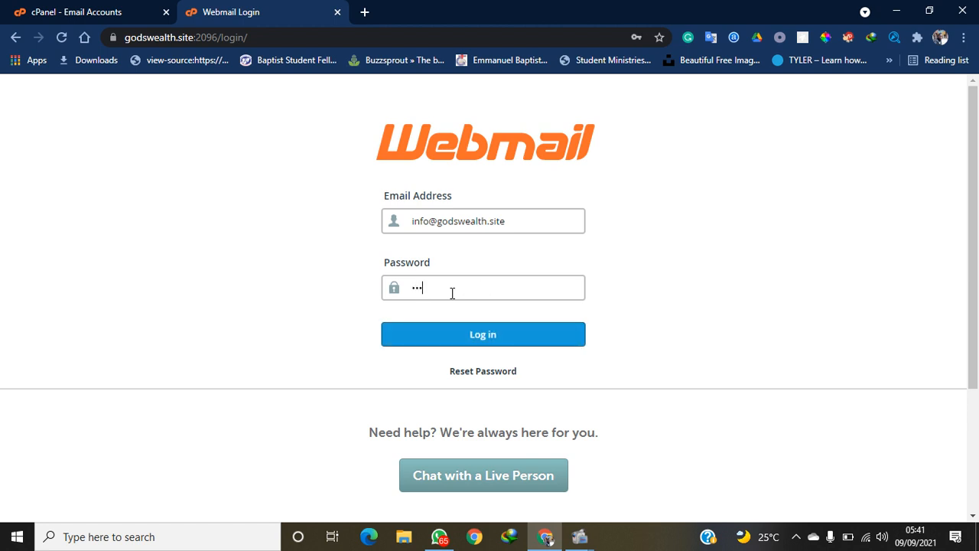
text(•••••••)
key(ctrl+a)
text(•••••••)
key(BackSpace)
key(BackSpace)
key(BackSpace)
key(BackSpace)
key(BackSpace)
key(BackSpace)
key(BackSpace)
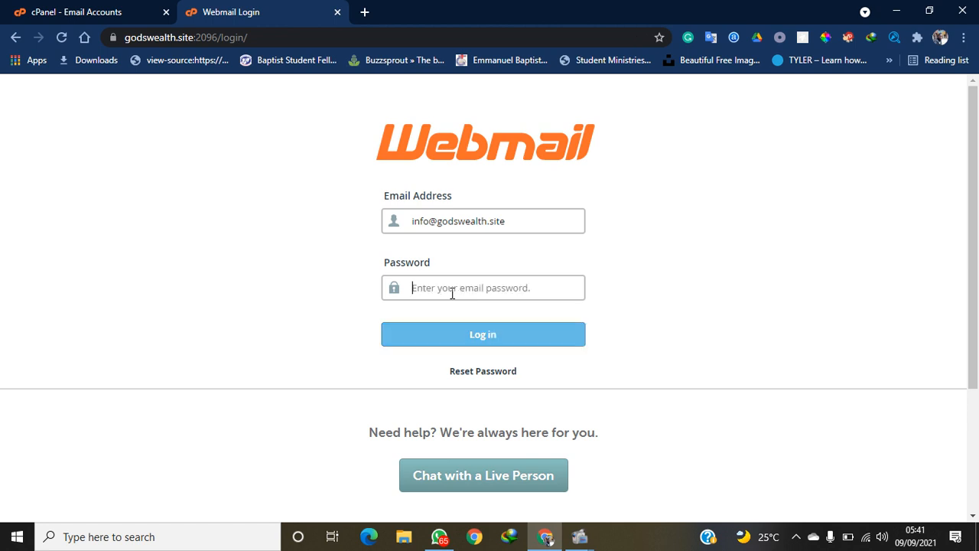
text(••••)
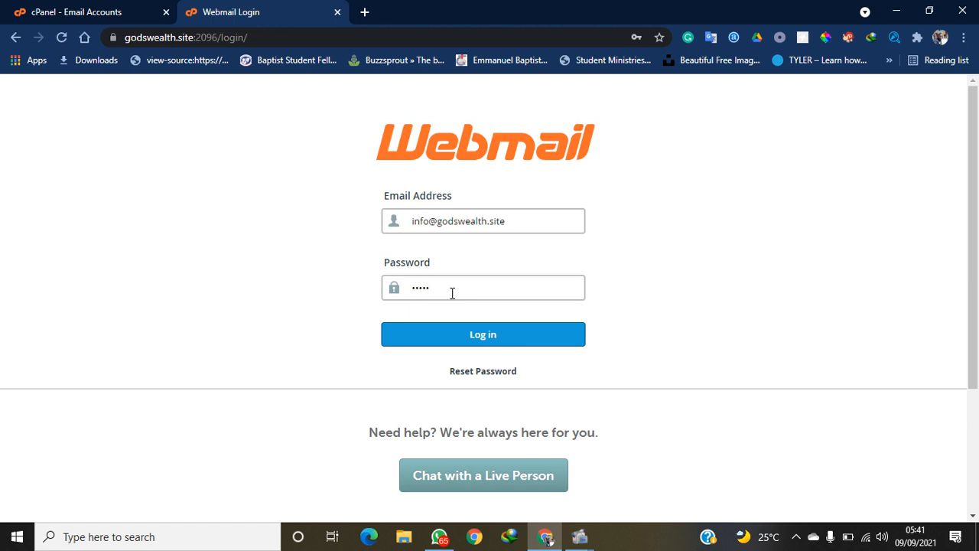
text(•••)
key(ctrl+a)
text(••••••••)
double_click(452, 293)
text(••••••••••••••••••)
click(463, 337)
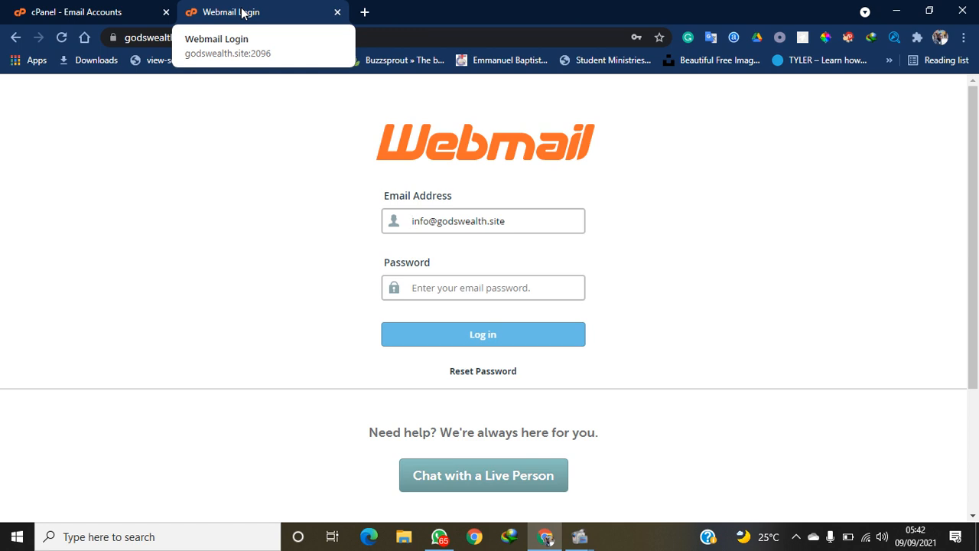
click(107, 6)
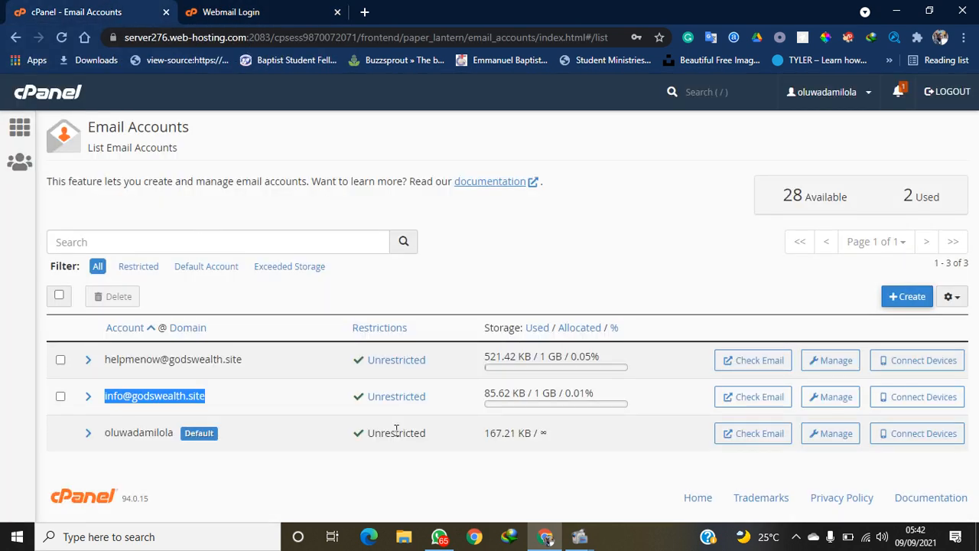
click(323, 481)
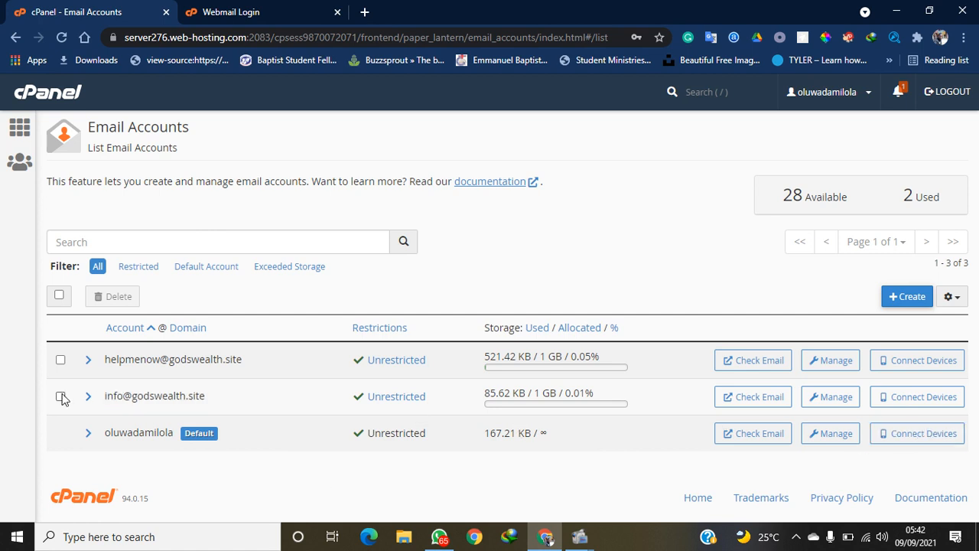
click(851, 404)
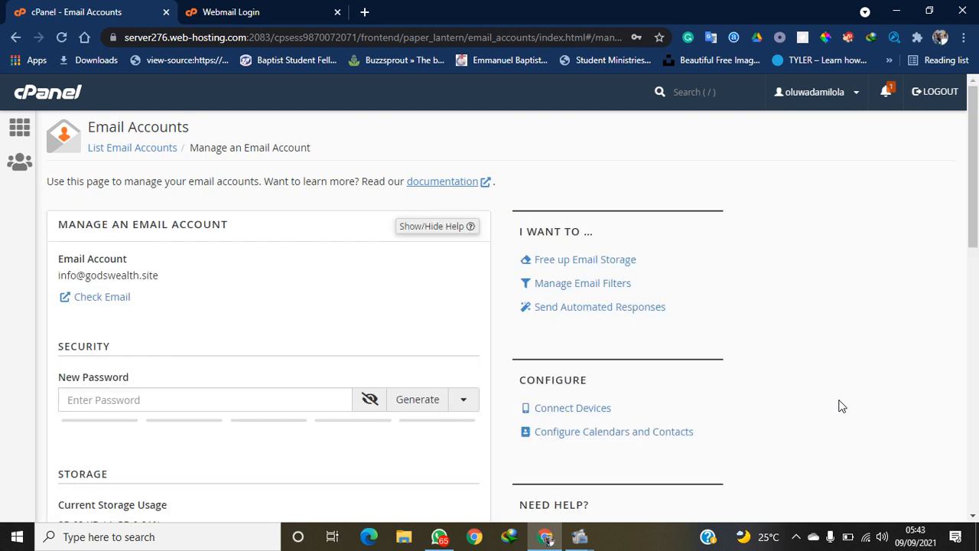
Generate a new strength-100 password, copy it, and save the account settings
click(400, 406)
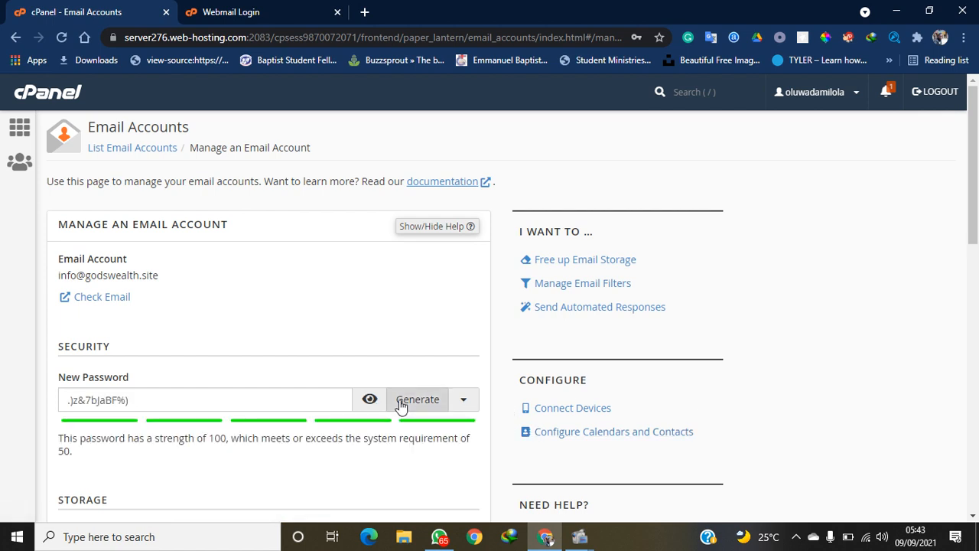
triple_click(61, 398)
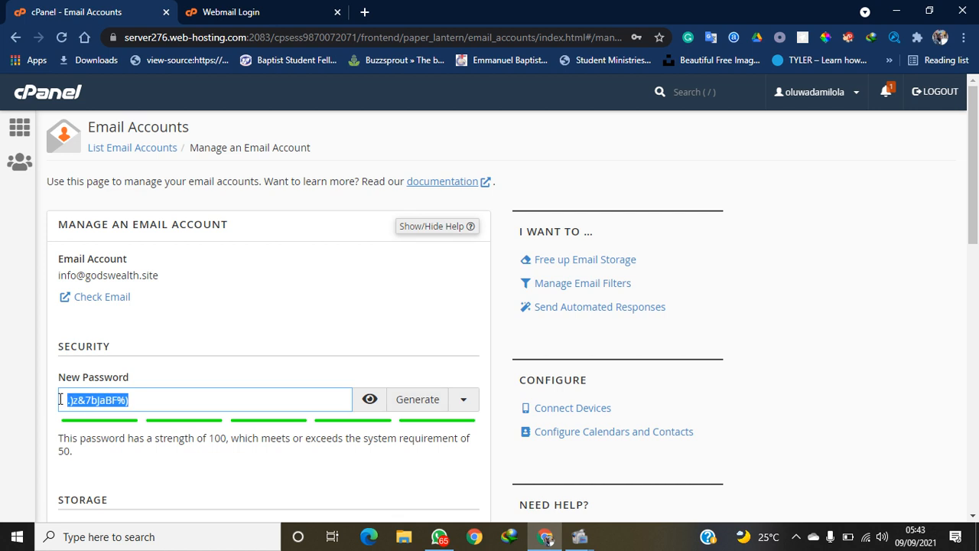
click(374, 404)
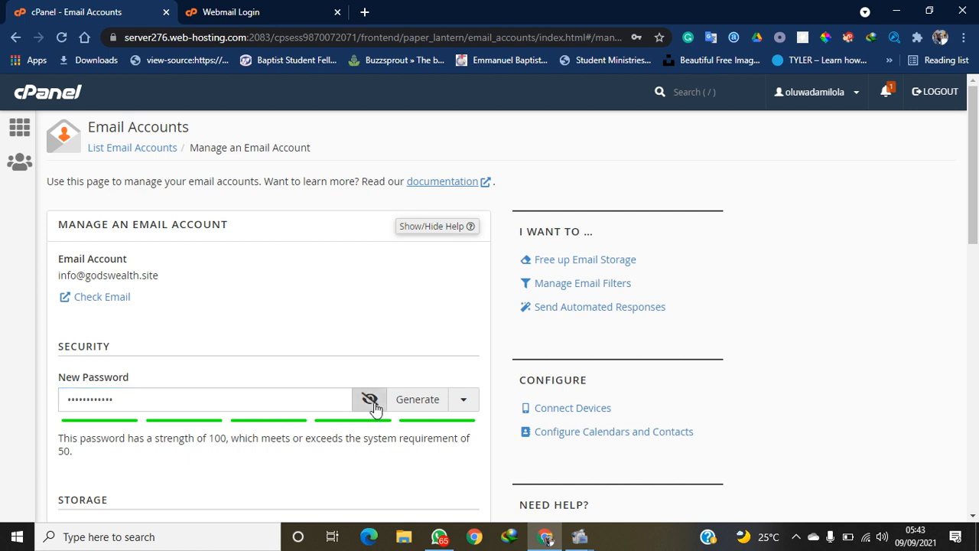
click(412, 408)
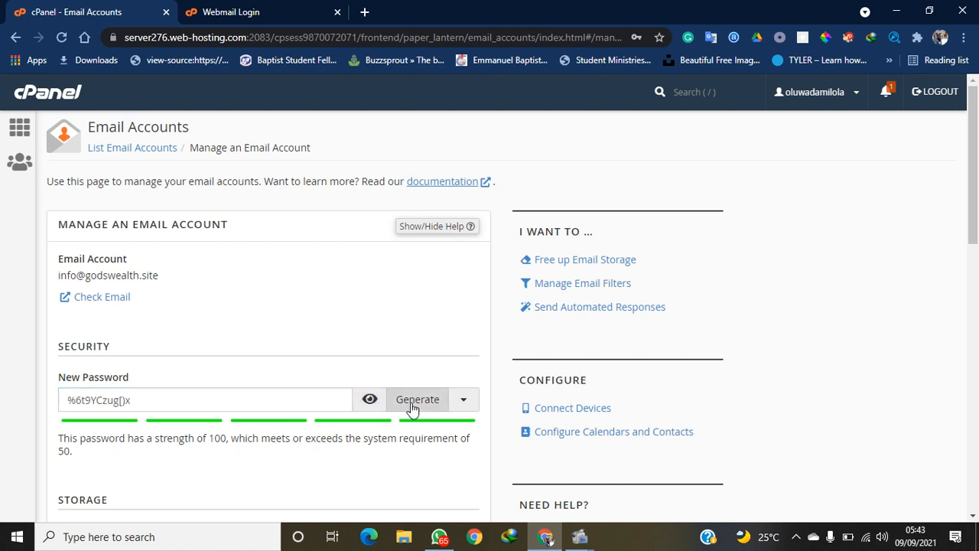
click(367, 401)
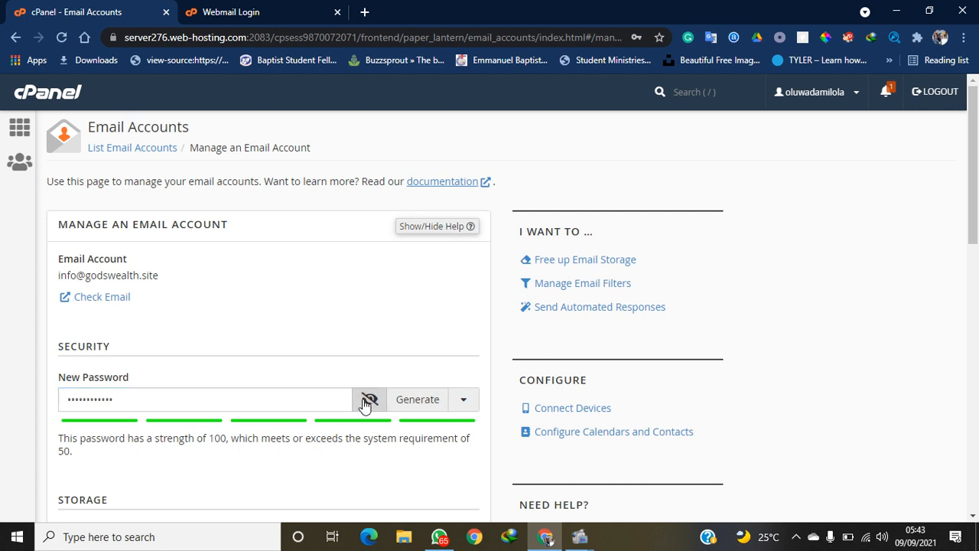
click(274, 395)
drag(273, 396, 49, 392)
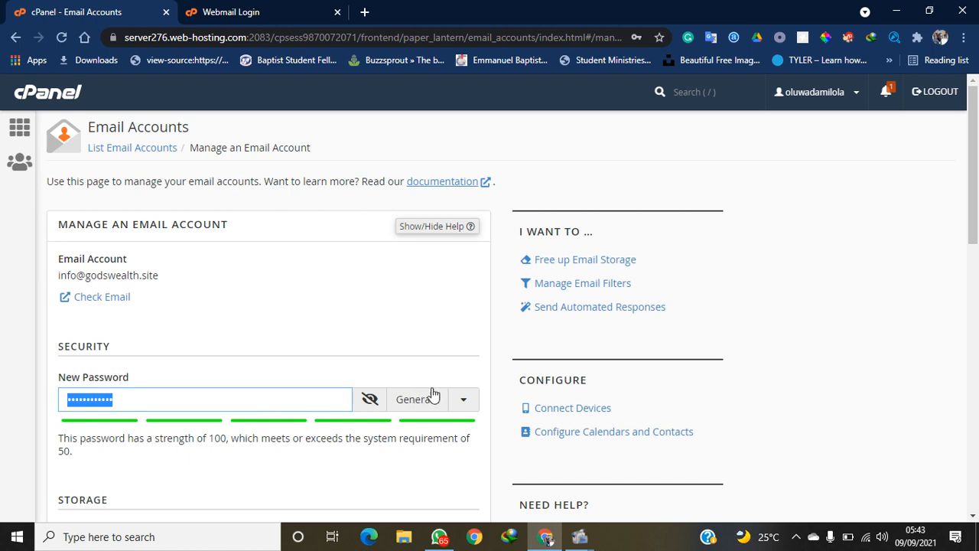
drag(977, 145, 944, 402)
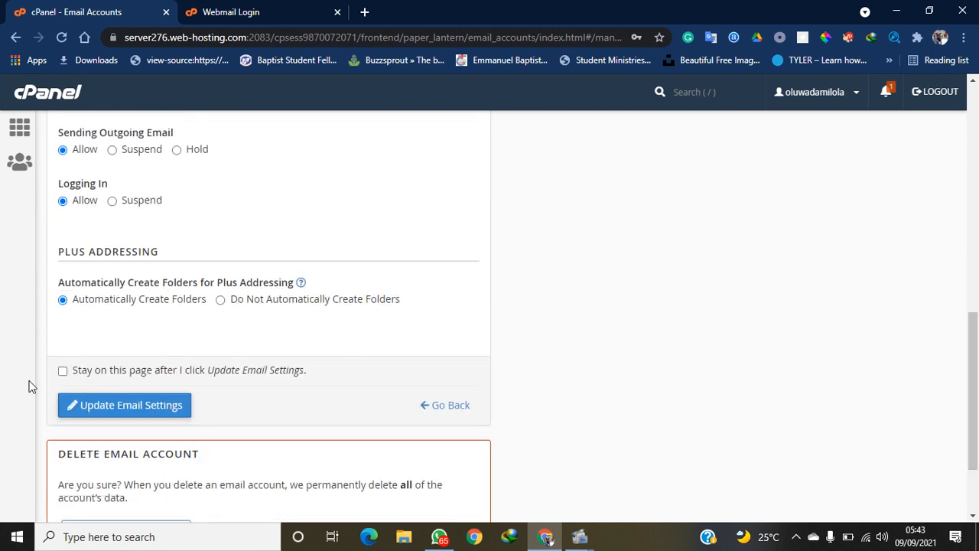
click(122, 409)
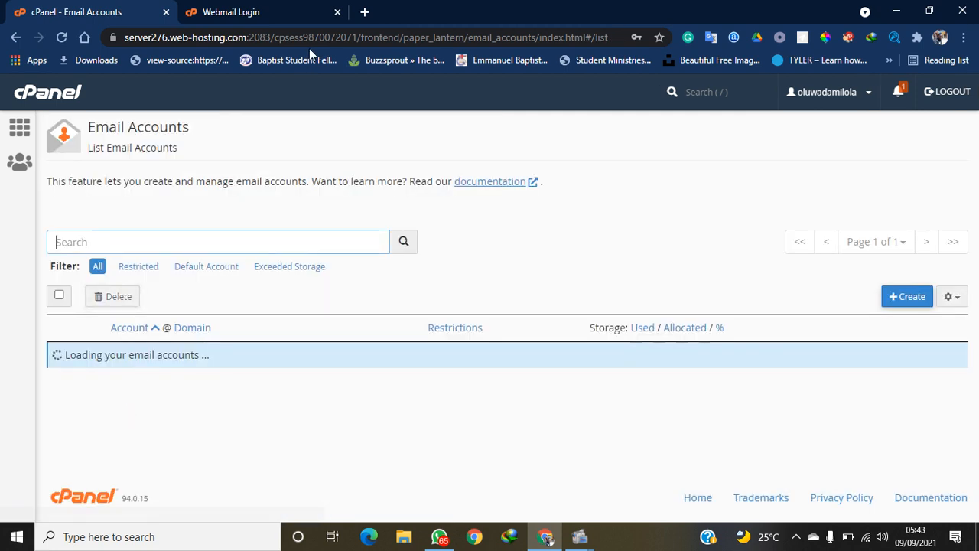
click(244, 9)
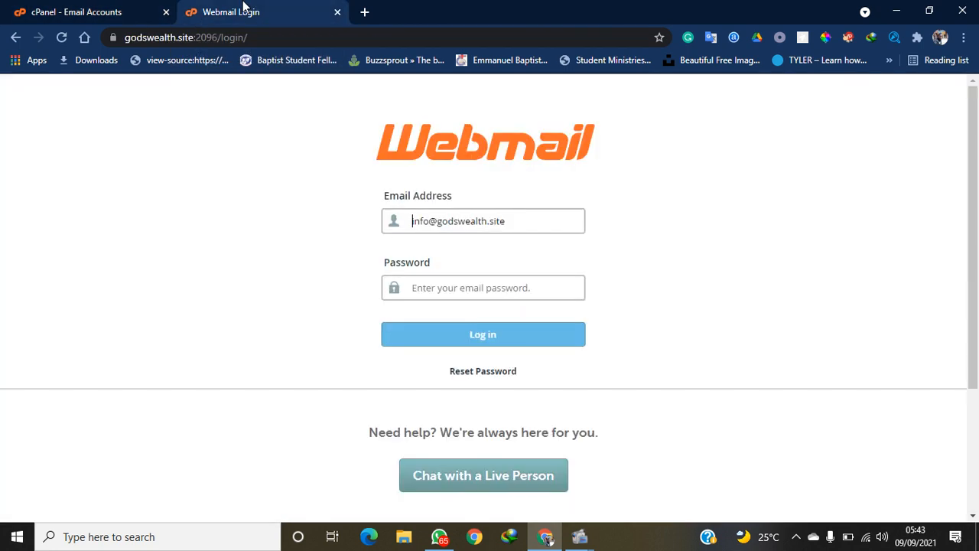
click(463, 288)
key(ctrl+v)
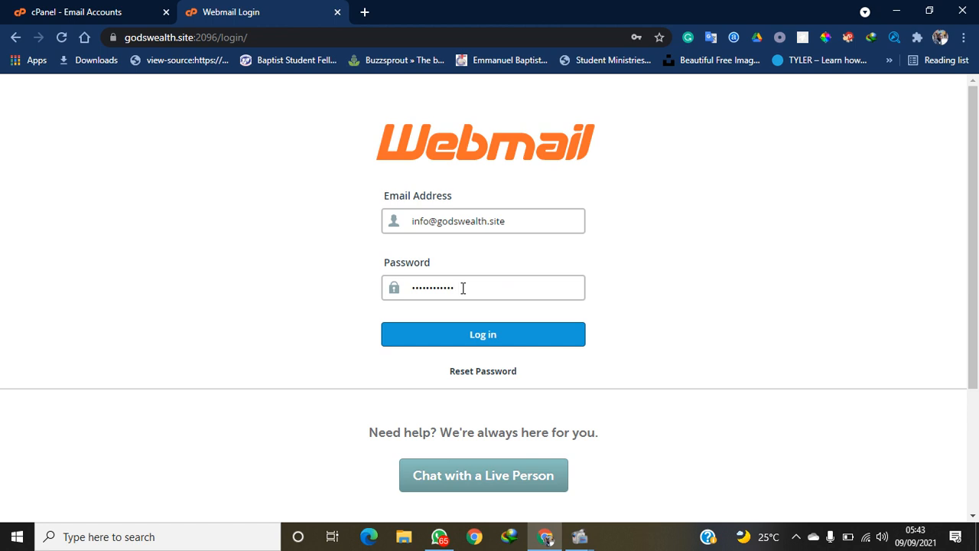
click(479, 329)
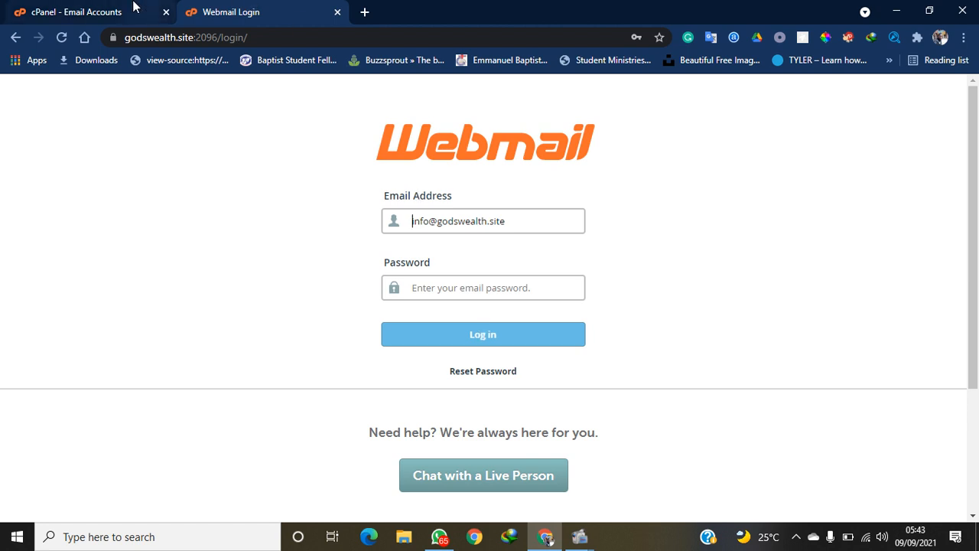
click(107, 9)
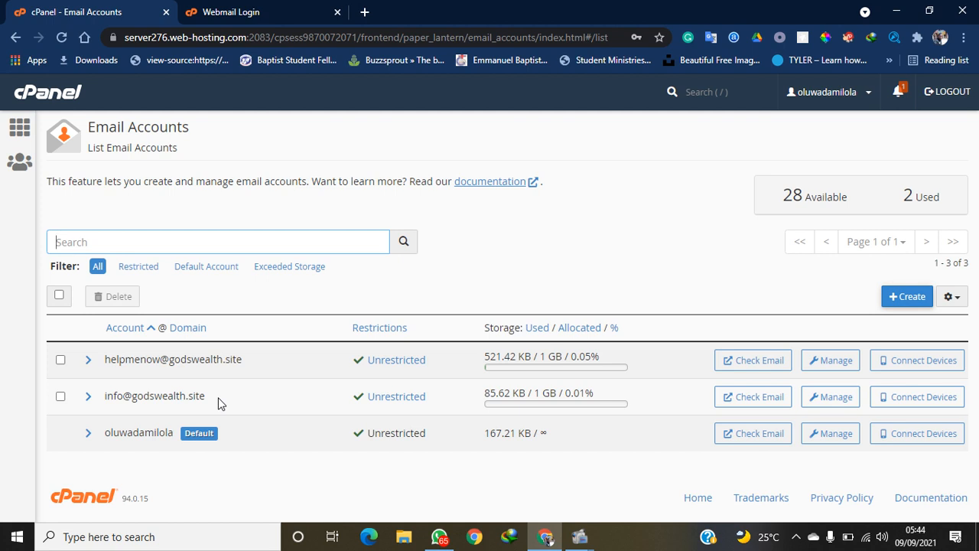
drag(219, 403, 90, 399)
key(ctrl+c)
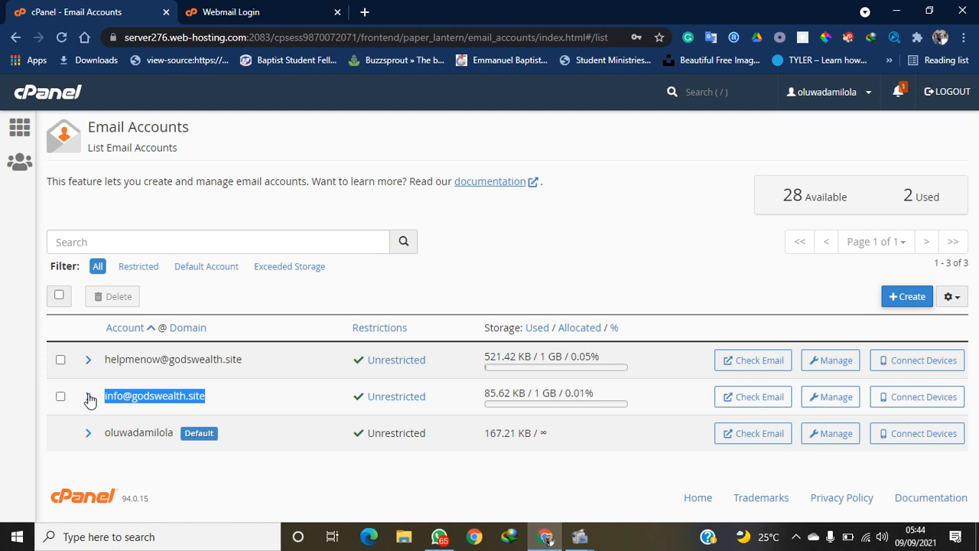
click(260, 11)
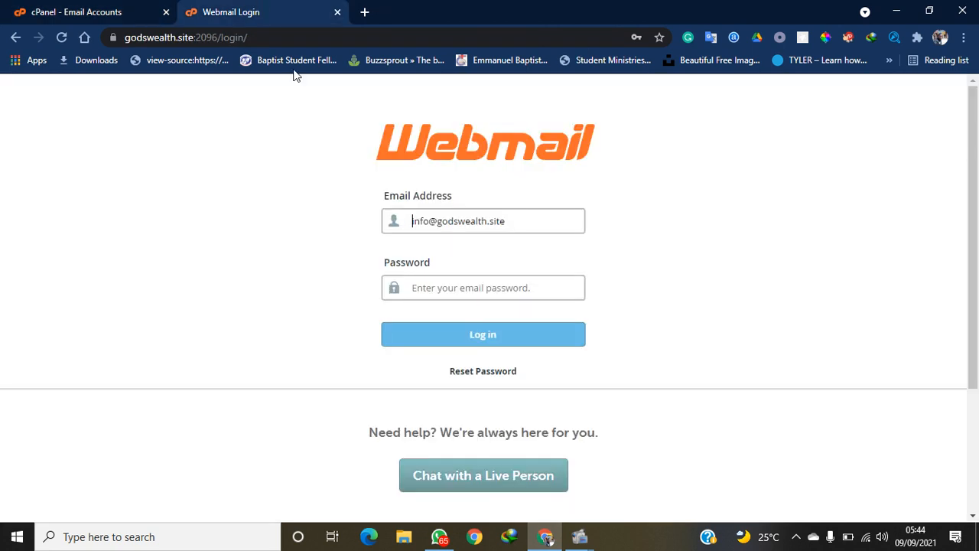
drag(518, 223, 365, 217)
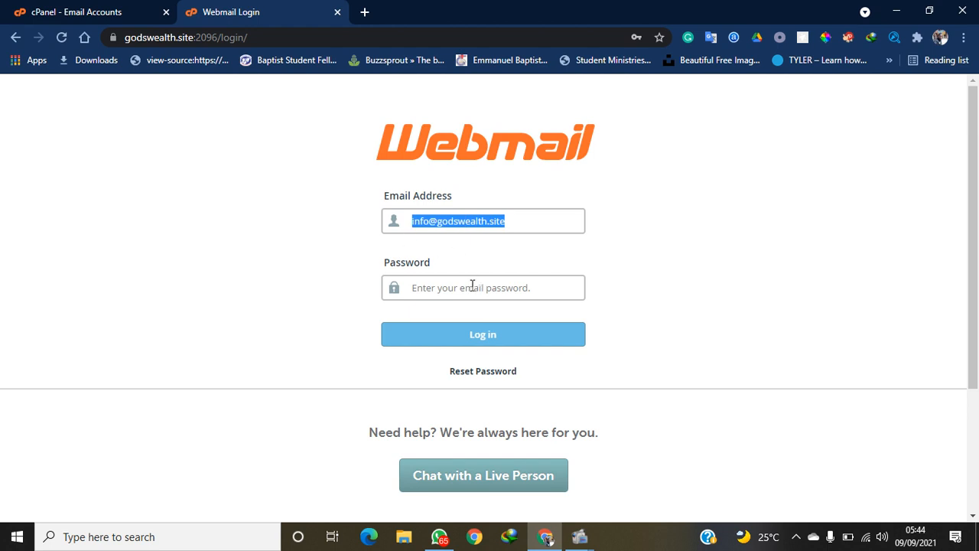
key(ctrl+v)
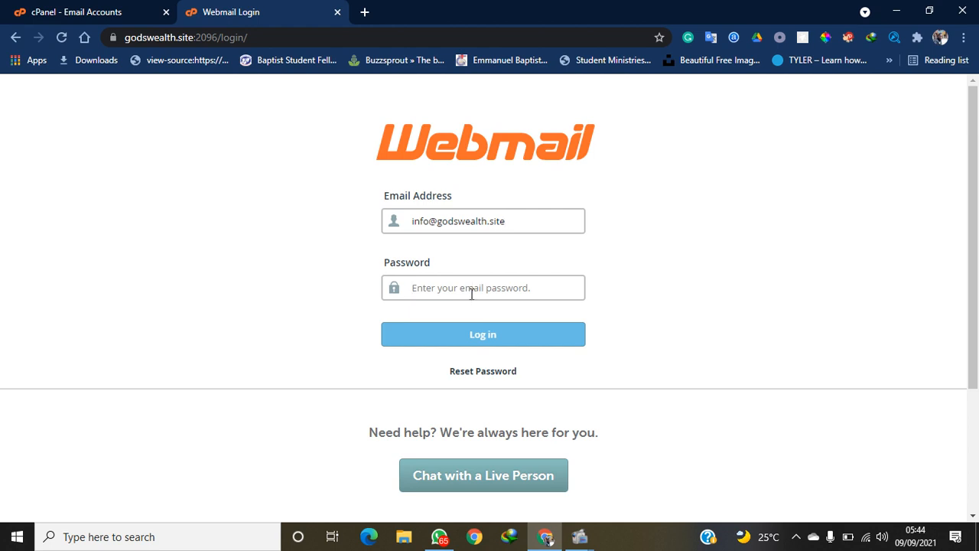
click(471, 294)
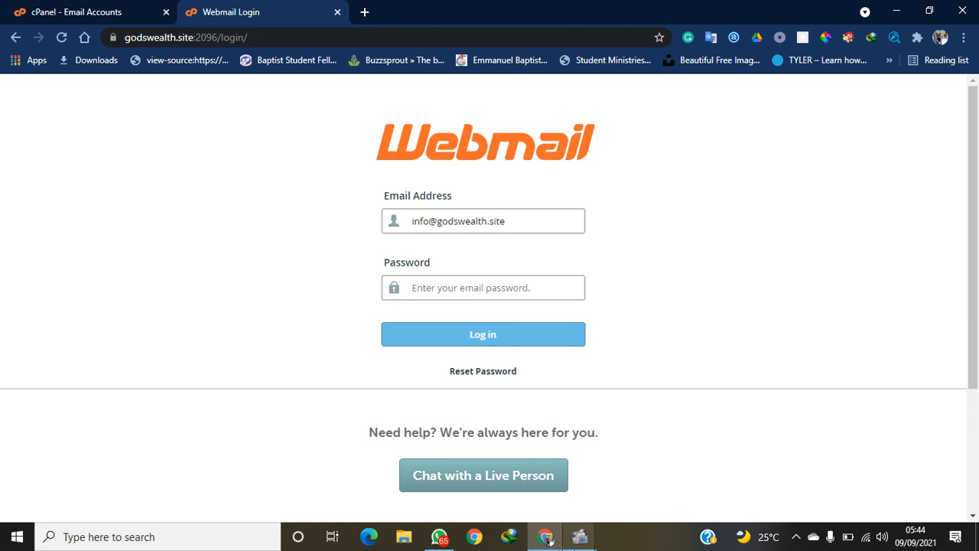
Get through the info account's webmail login, then close the Webmail - Main tab
mouse_move(579, 535)
click(543, 505)
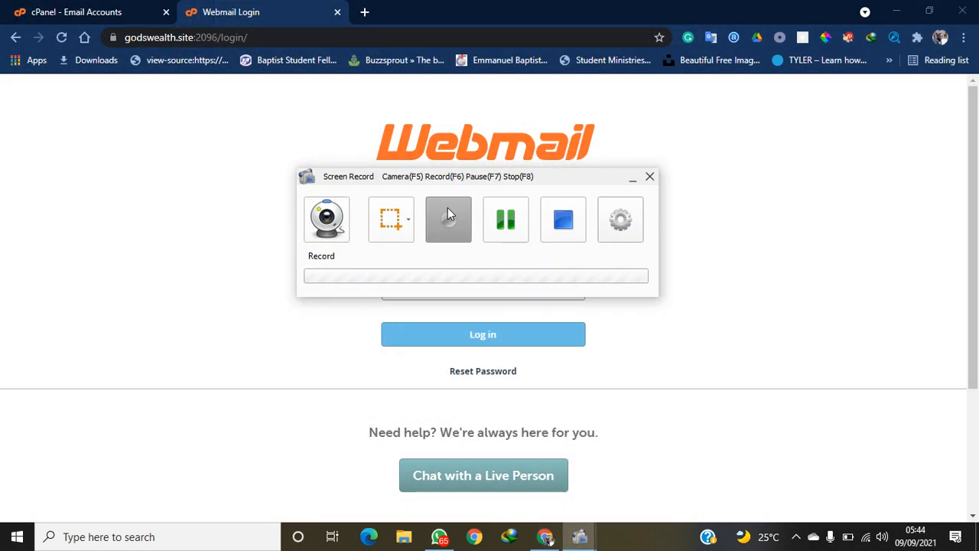
click(506, 230)
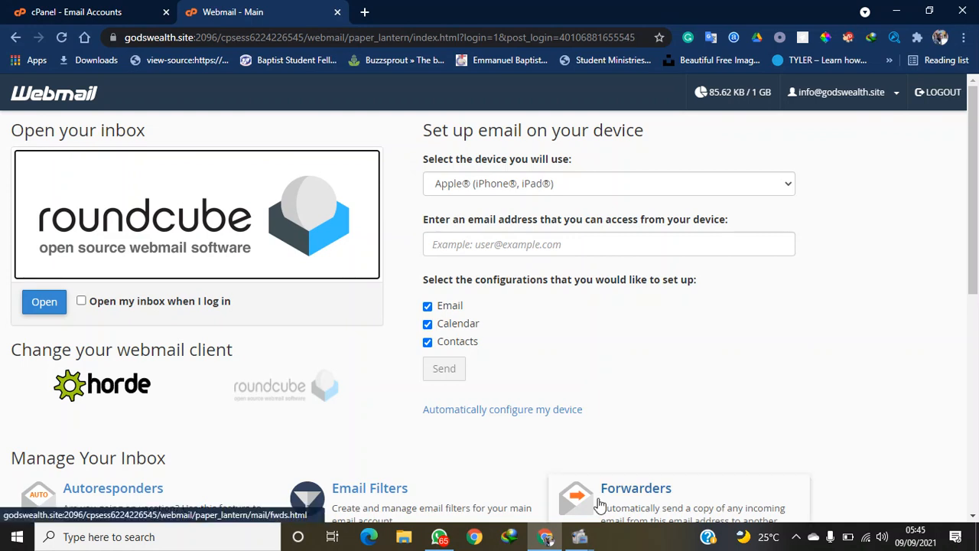
mouse_move(579, 535)
click(542, 501)
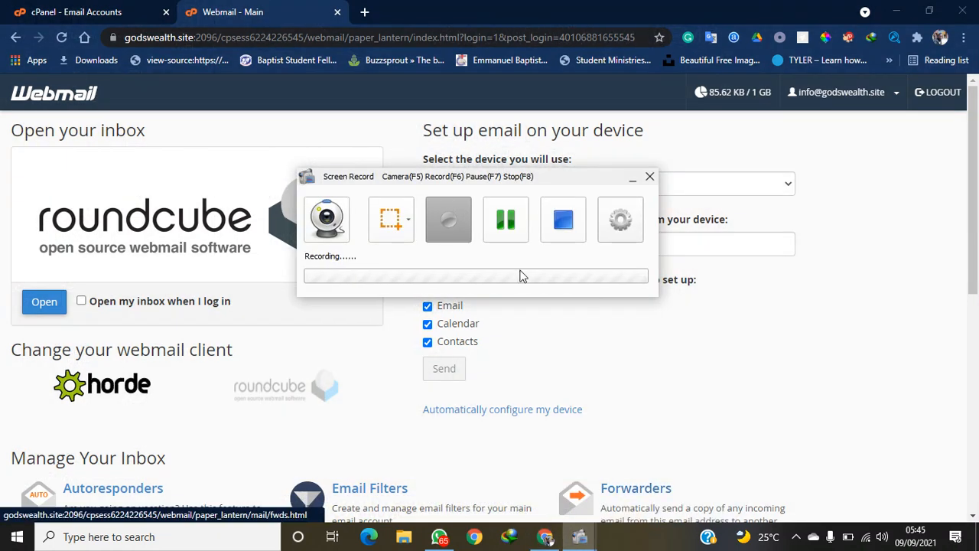
click(346, 120)
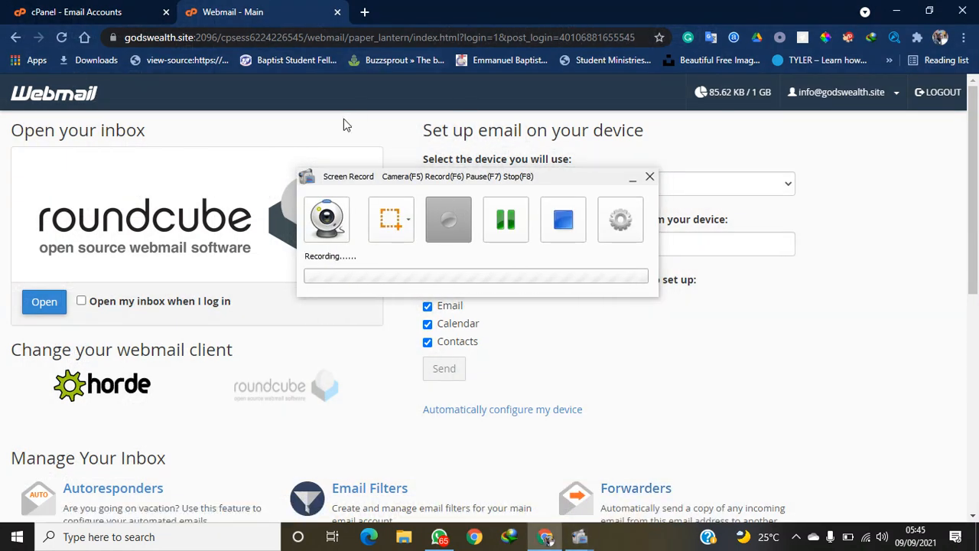
click(633, 180)
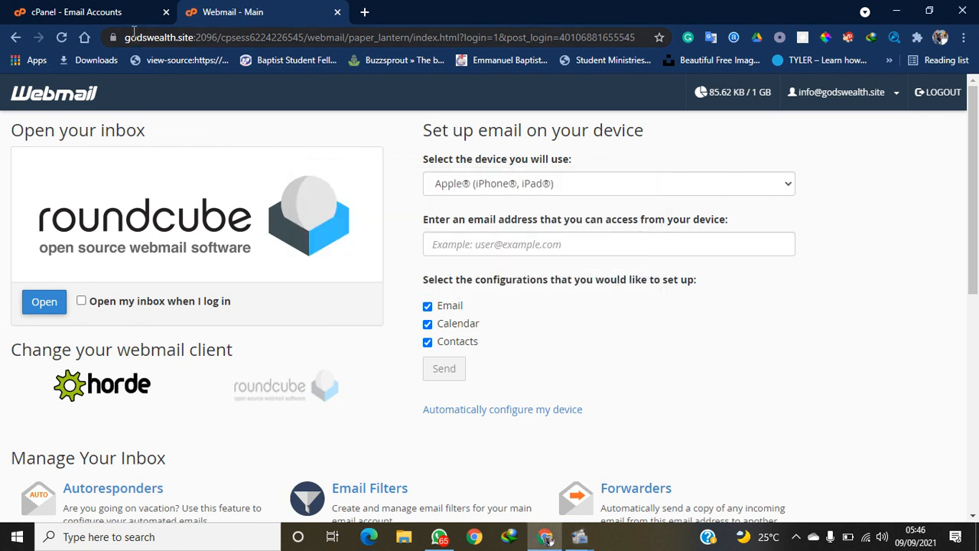
click(547, 538)
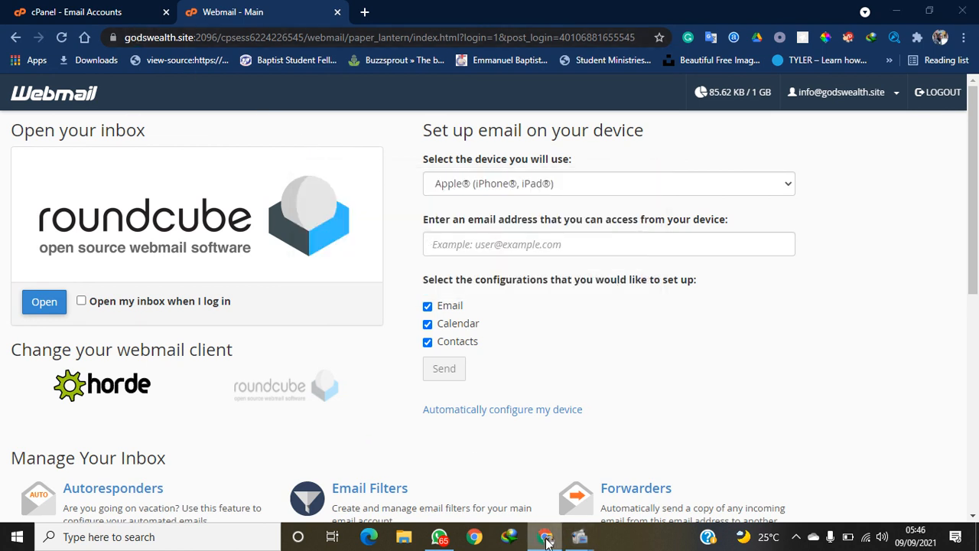
click(546, 539)
click(548, 539)
mouse_move(579, 541)
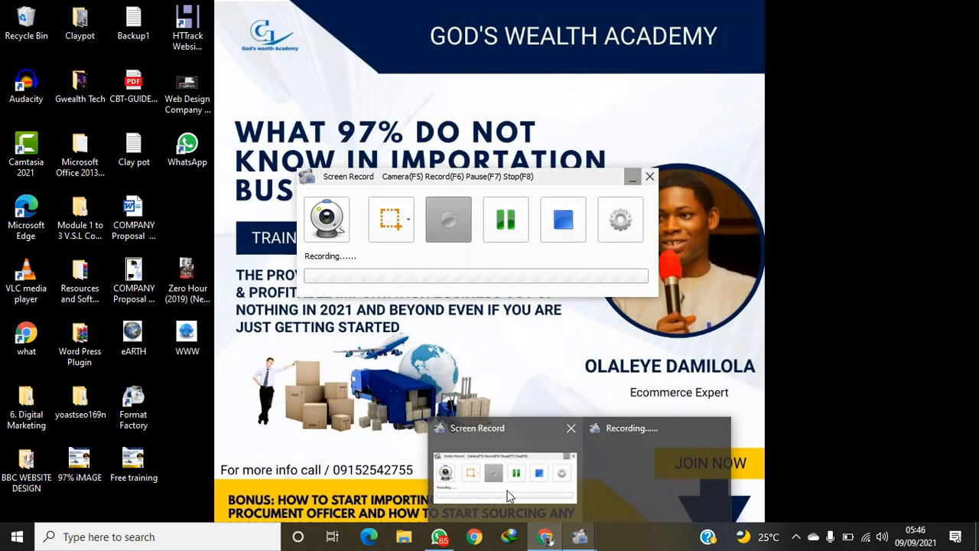
click(505, 483)
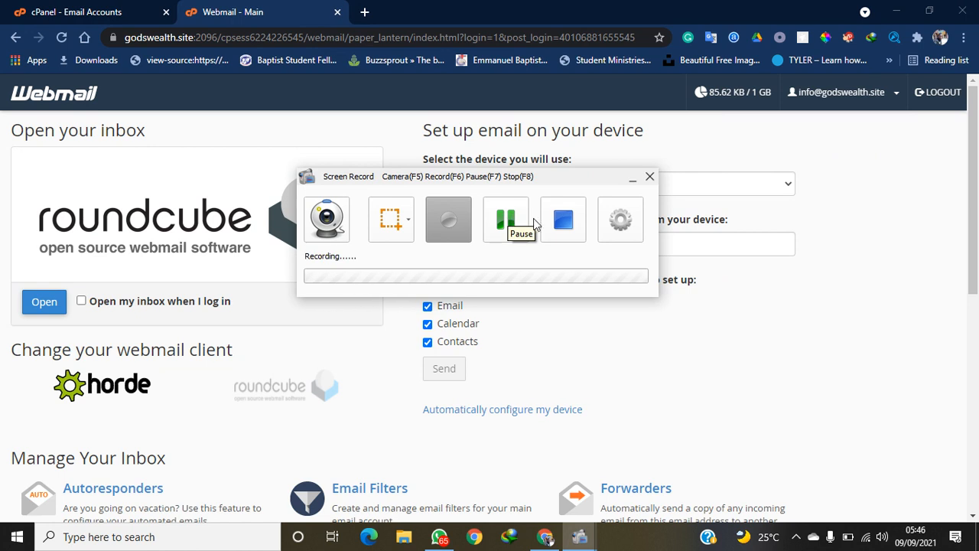
click(633, 181)
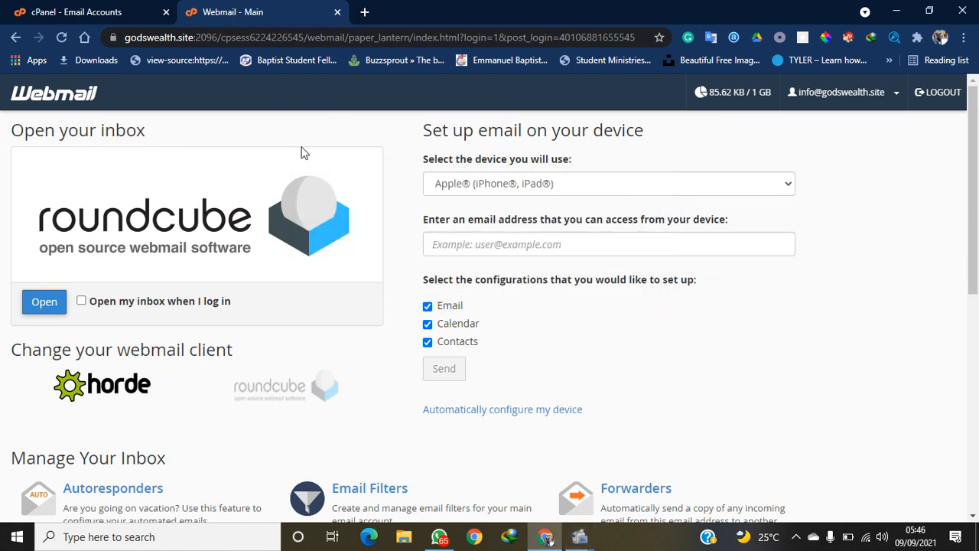
click(336, 12)
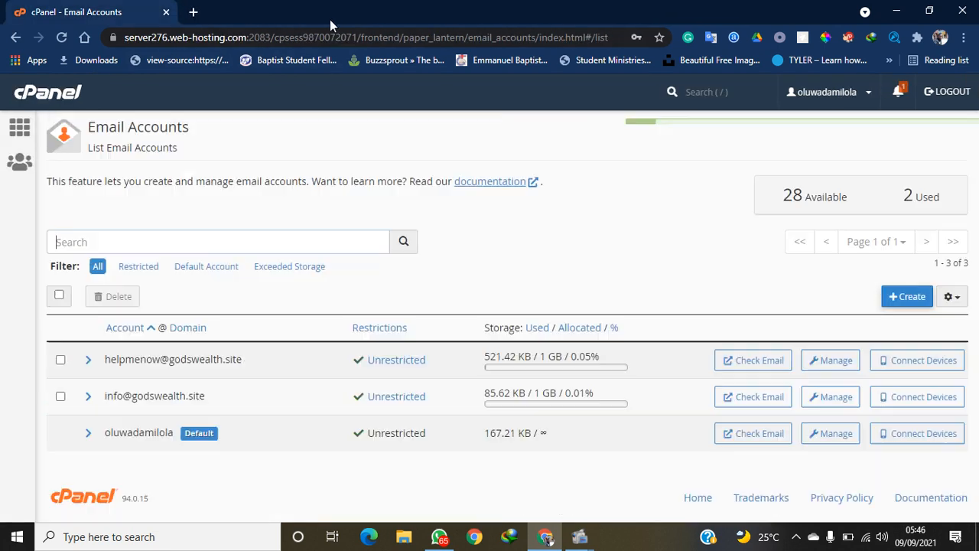
Load godswealth.site/webmail in a new tab, then return to the cPanel Email Accounts tab
click(197, 12)
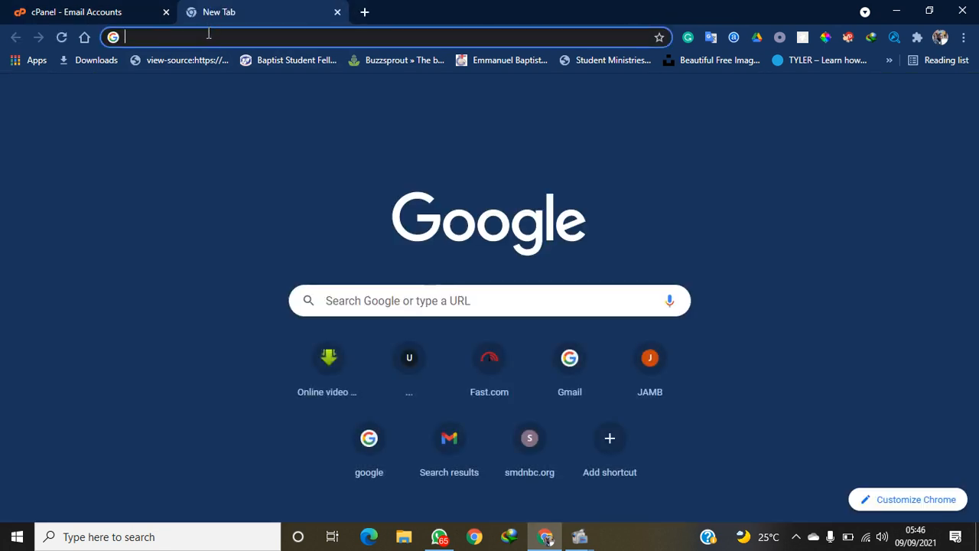
text(gods)
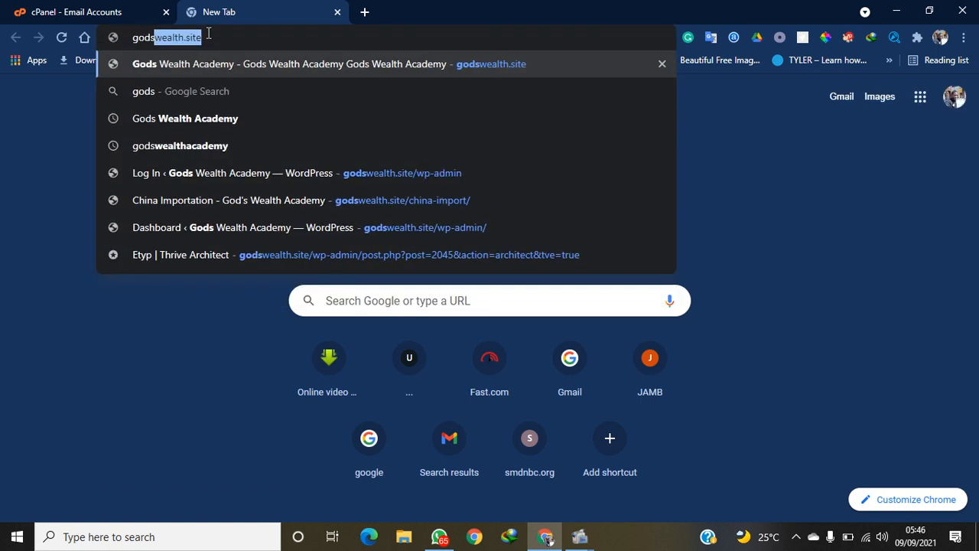
key(Right)
text(/)
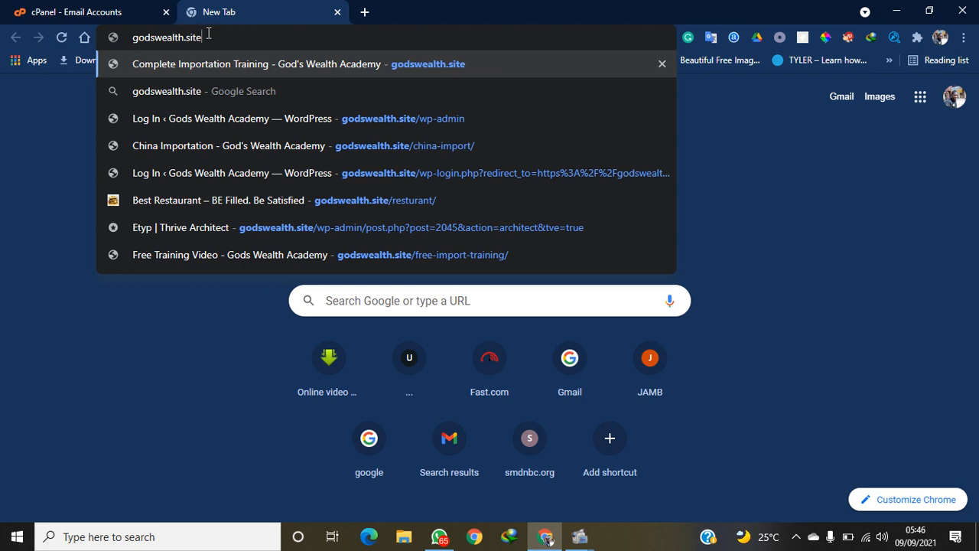
text(w)
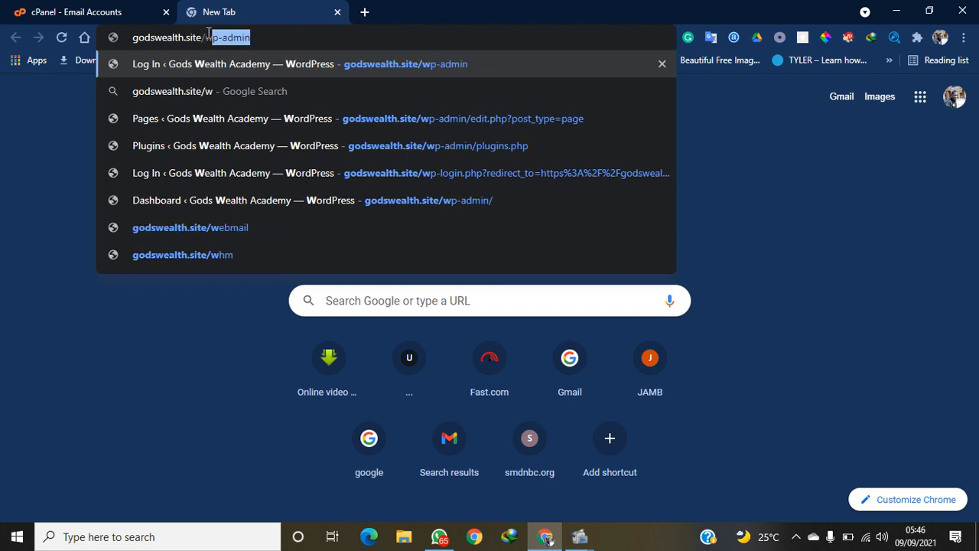
text(ebmail)
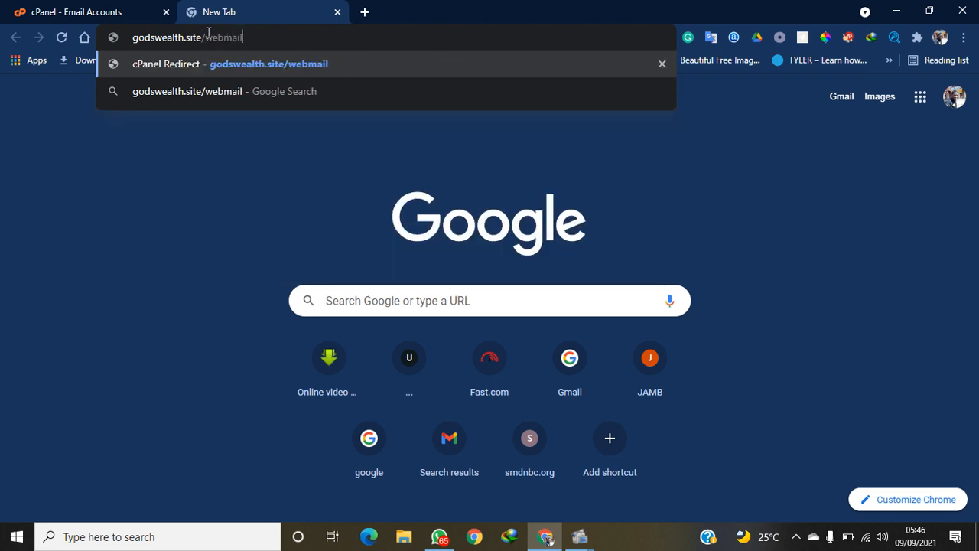
key(Return)
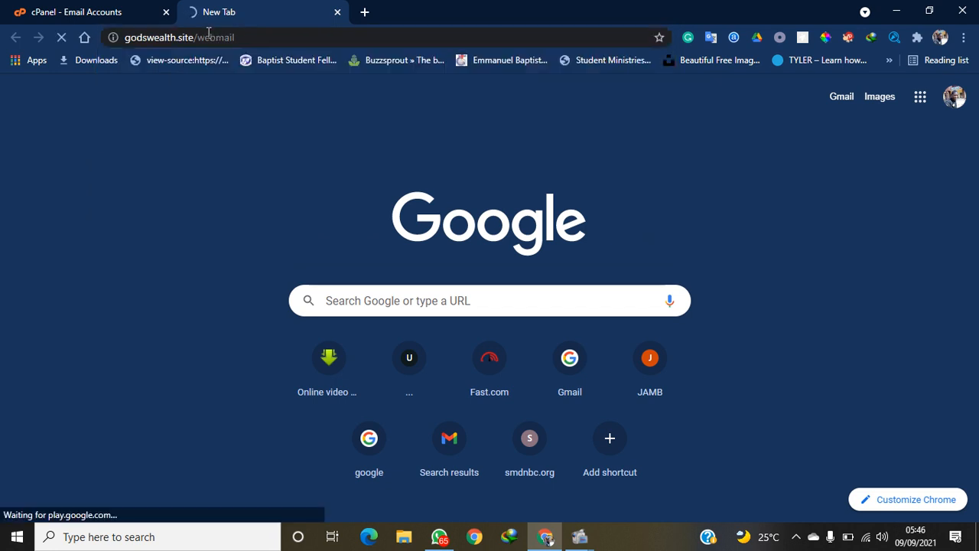
click(96, 9)
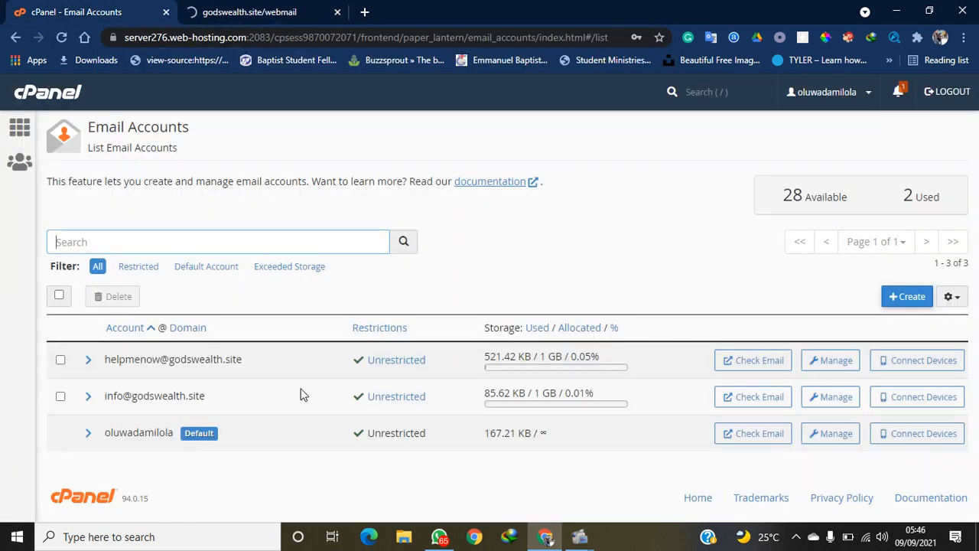
click(835, 398)
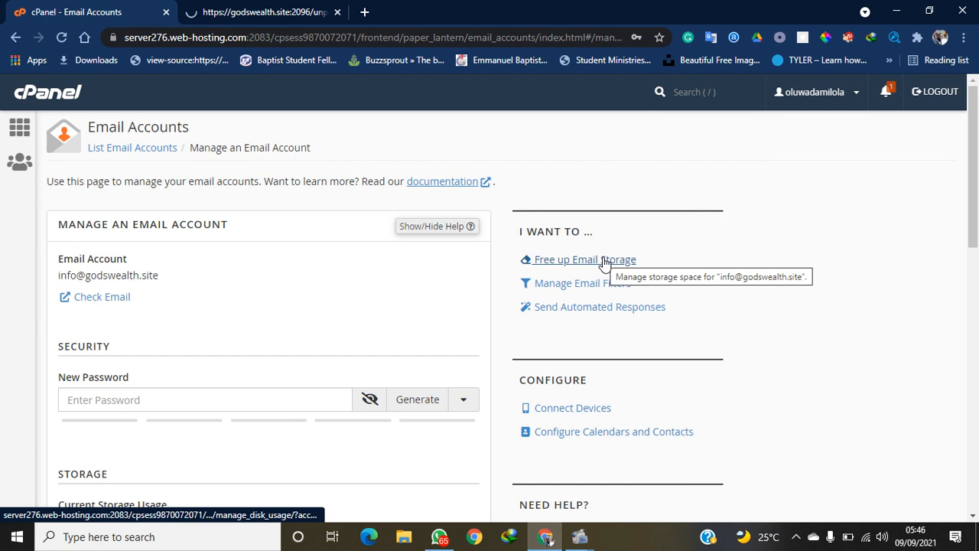
click(422, 403)
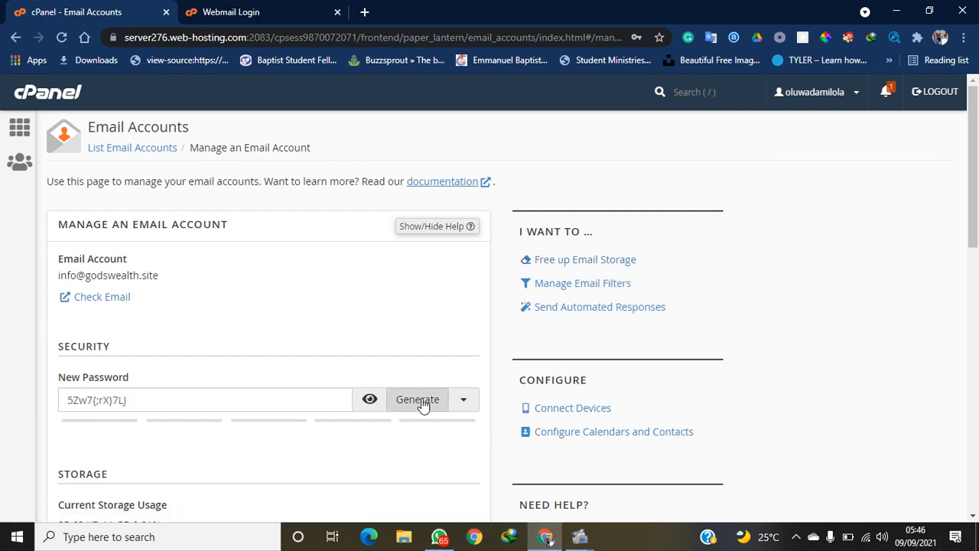
drag(278, 408, 1, 409)
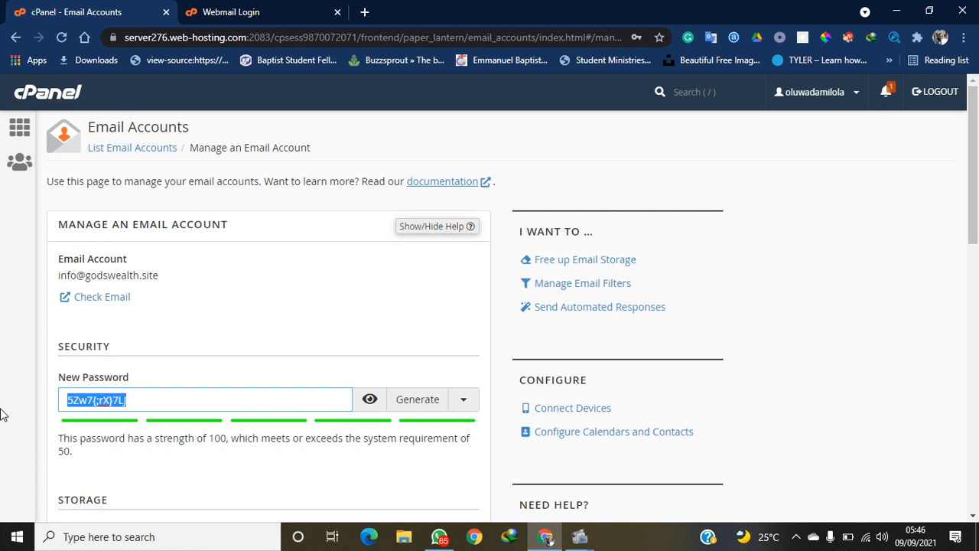
click(370, 400)
drag(976, 235, 952, 407)
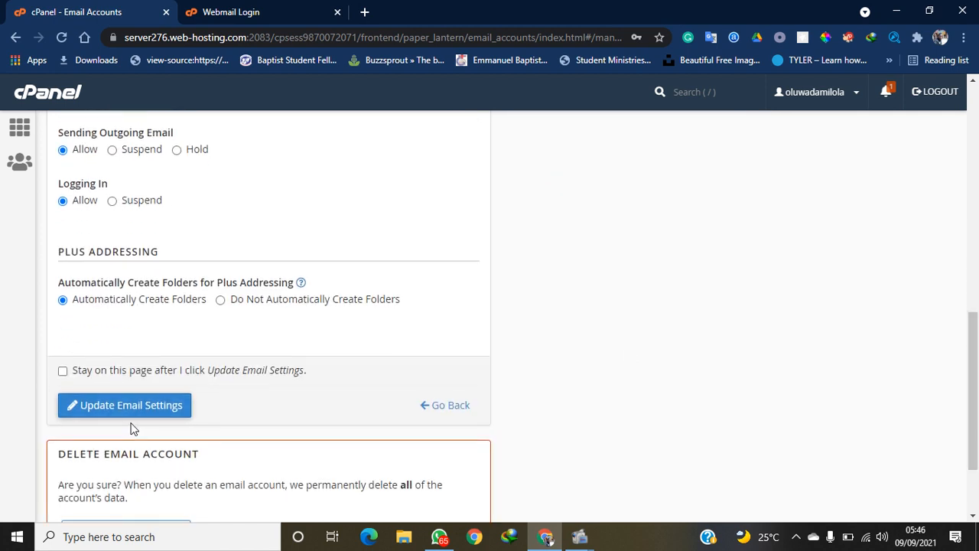
click(110, 404)
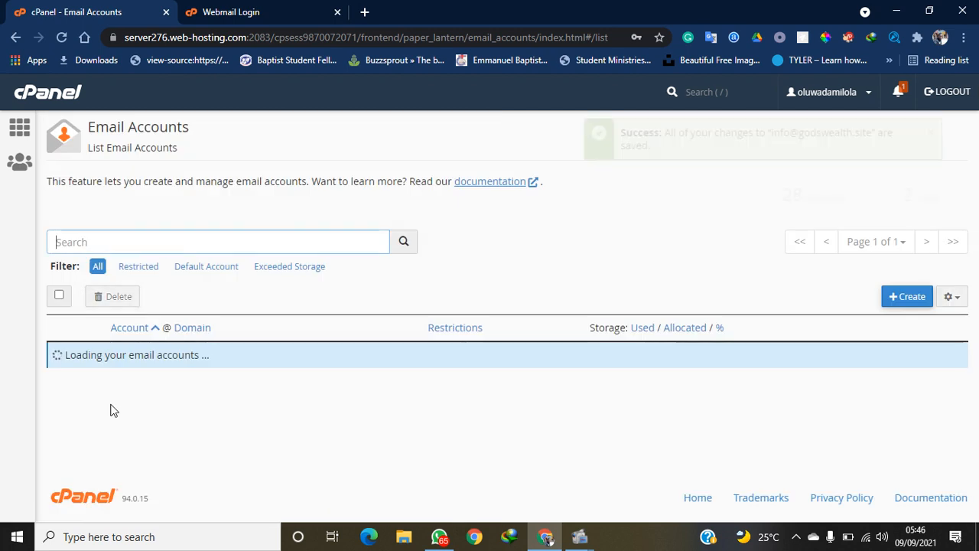
click(260, 9)
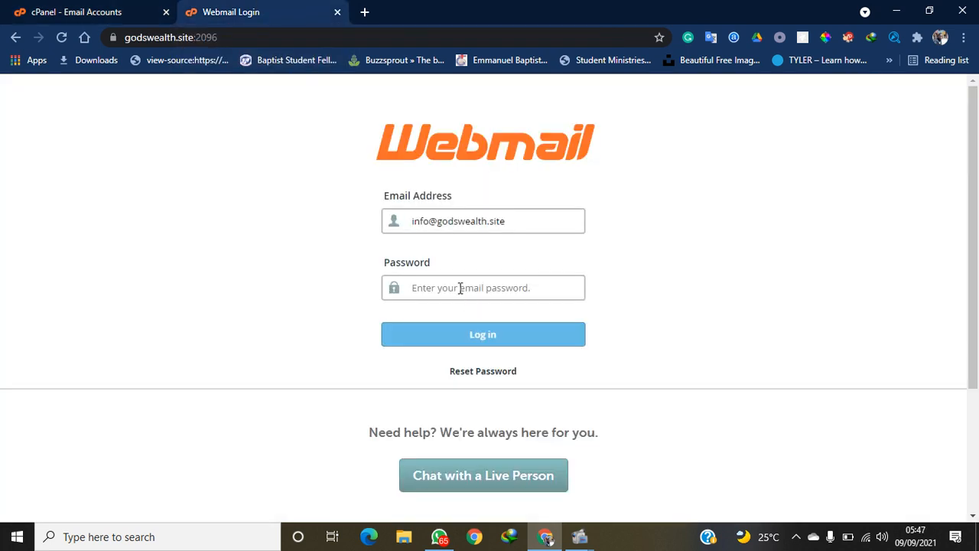
key(ctrl+v)
click(467, 335)
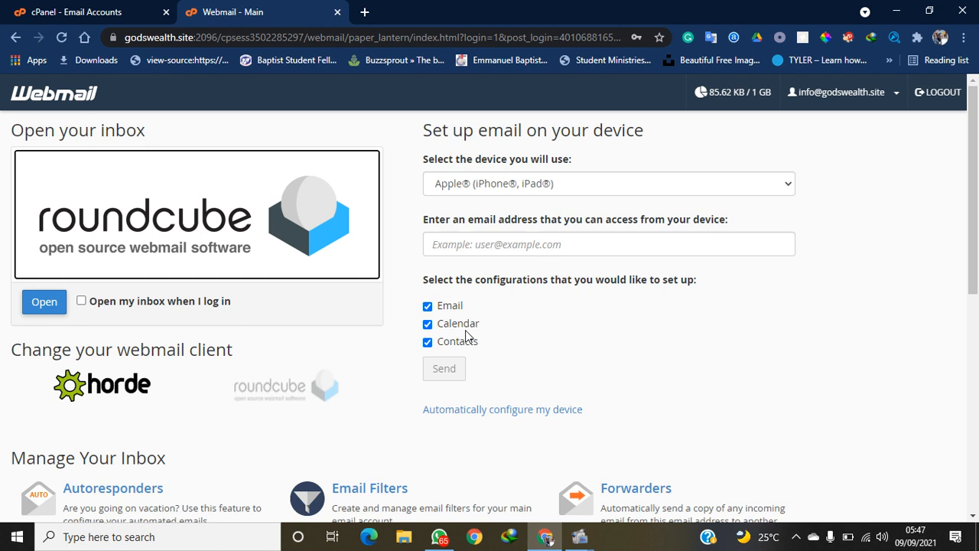
Enable 'Open my inbox when I log in' and open the inbox in Roundcube
click(81, 302)
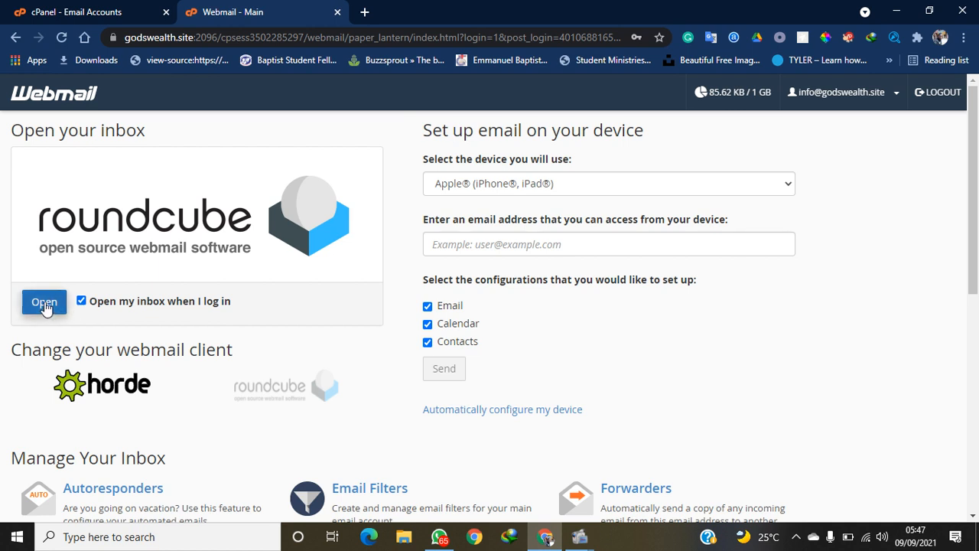
click(44, 303)
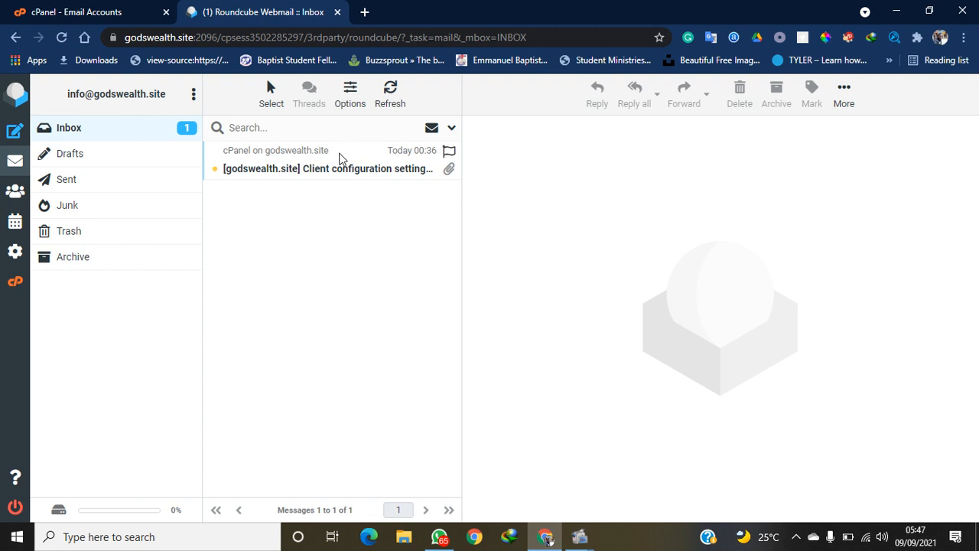
Open the '[godswealth.site] Client configuration settings' message and scroll through its preview
click(342, 159)
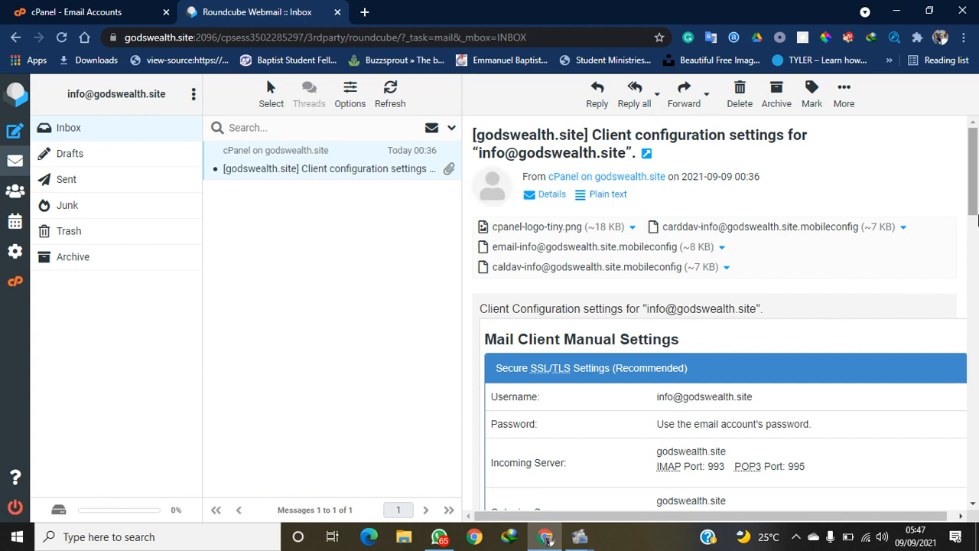
drag(977, 203, 977, 175)
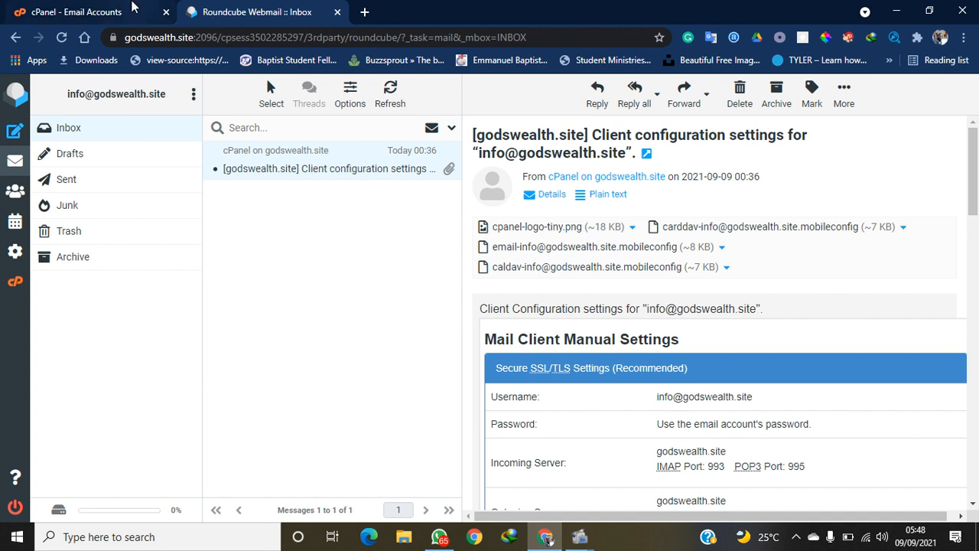
Move between the cPanel and Roundcube tabs, ending on the info account's management page
click(133, 8)
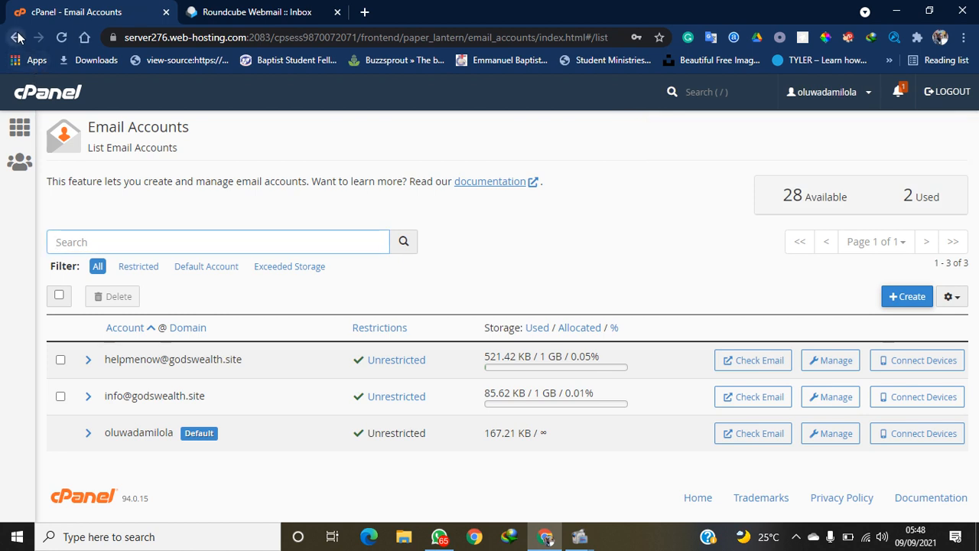
click(229, 12)
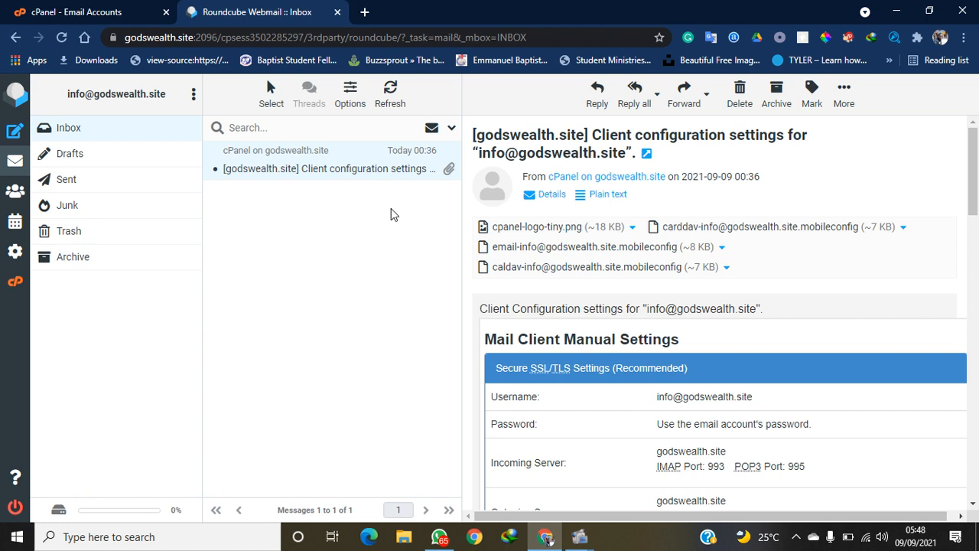
click(92, 12)
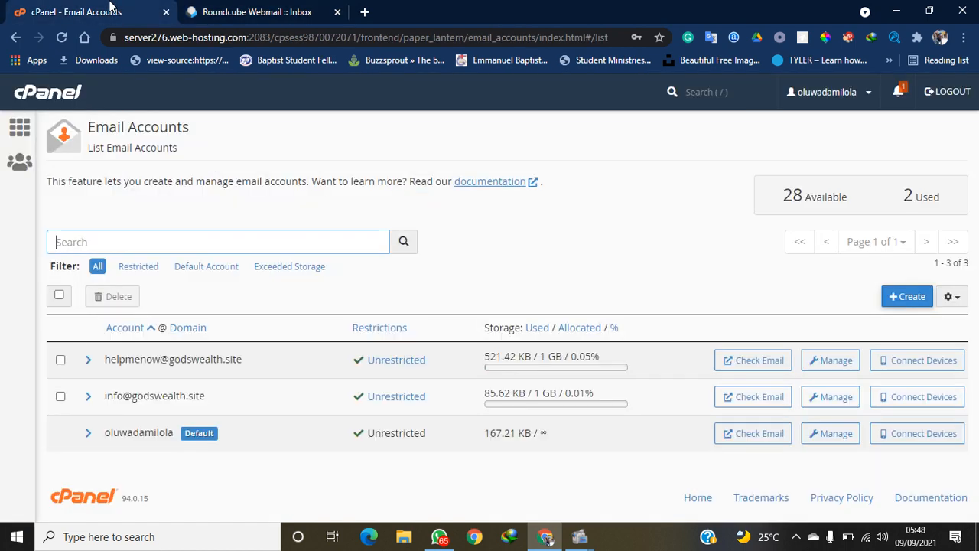
click(15, 38)
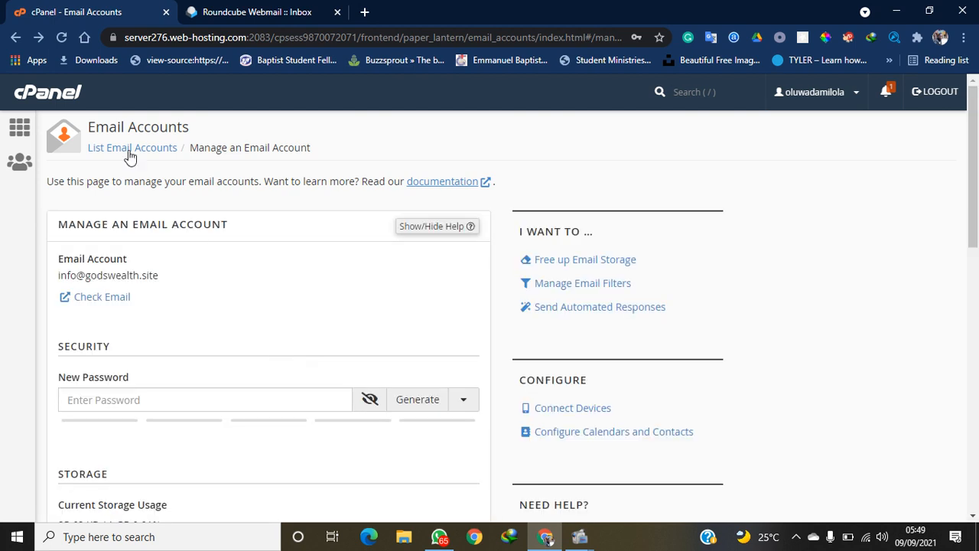
click(15, 37)
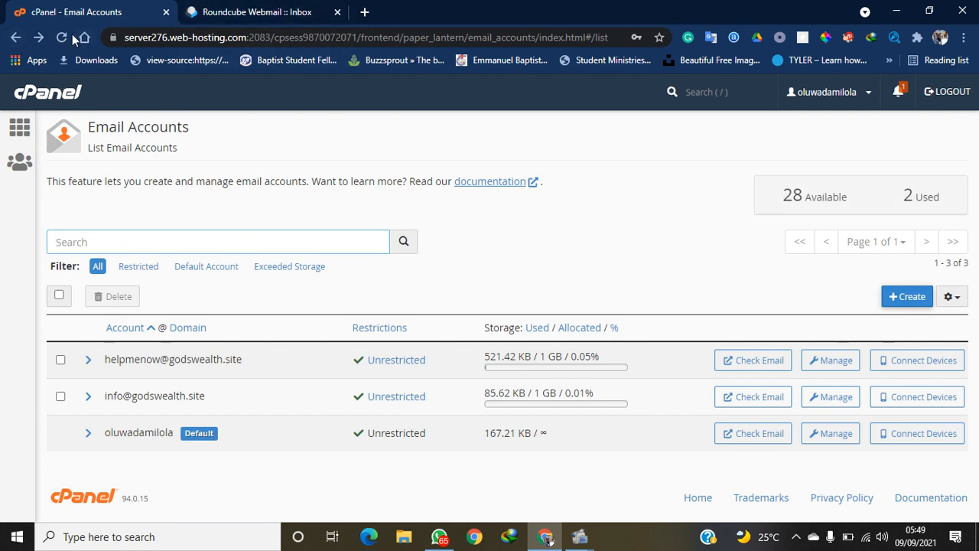
click(11, 37)
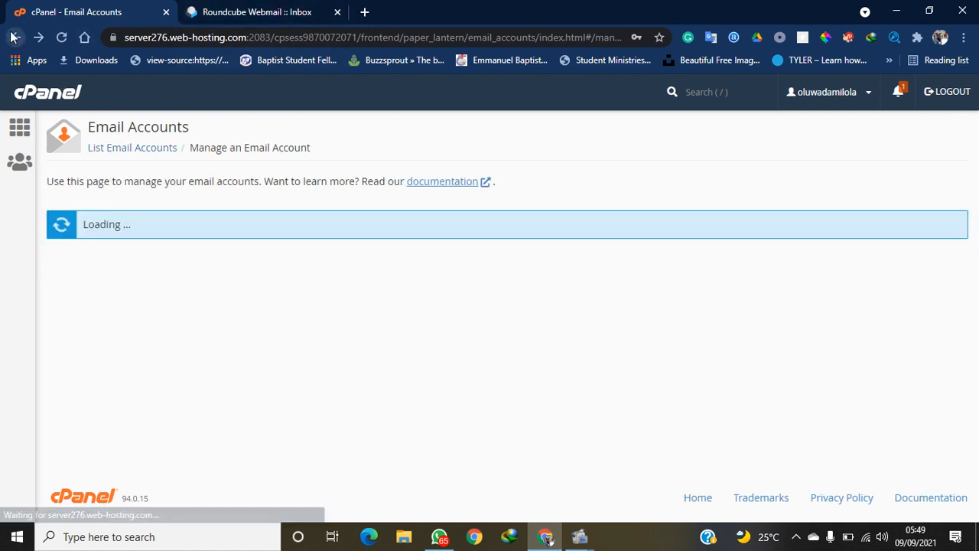
click(215, 12)
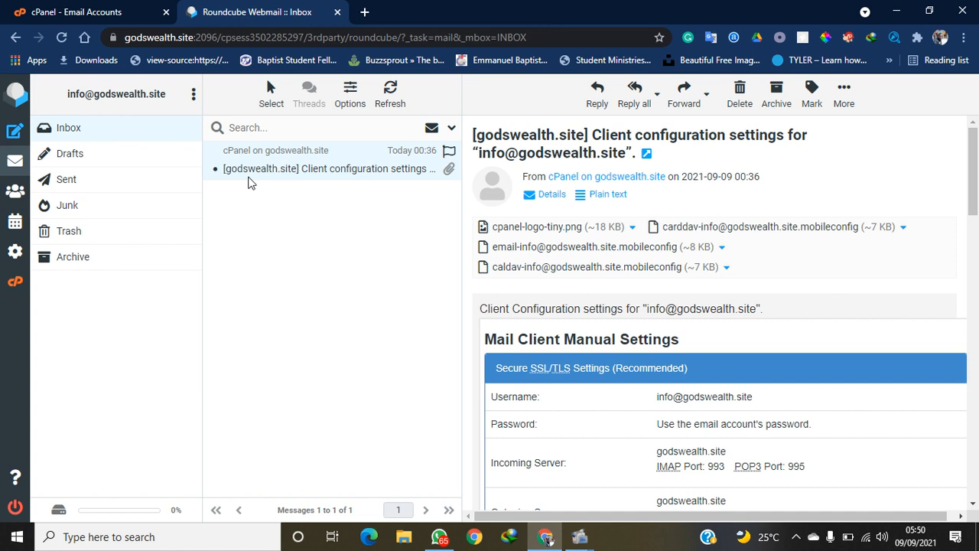
click(129, 7)
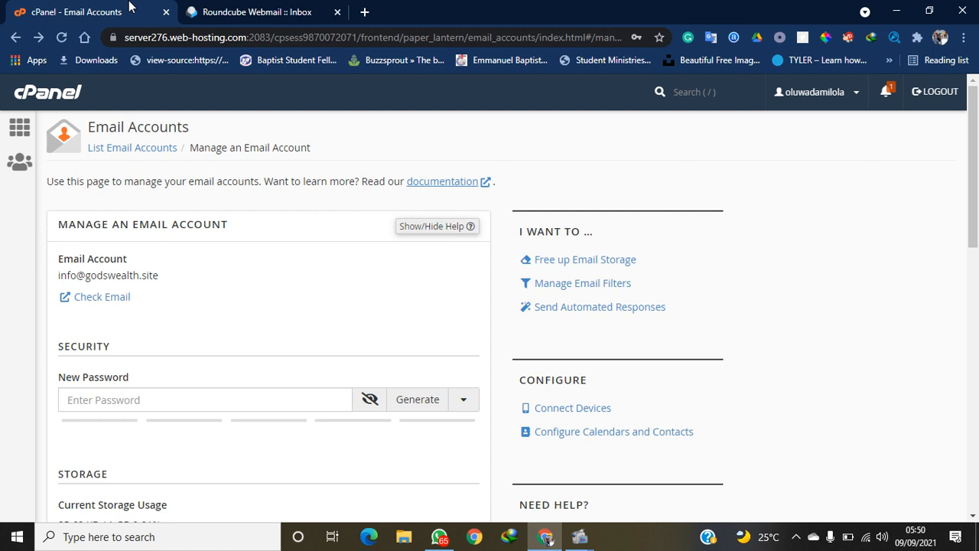
click(17, 37)
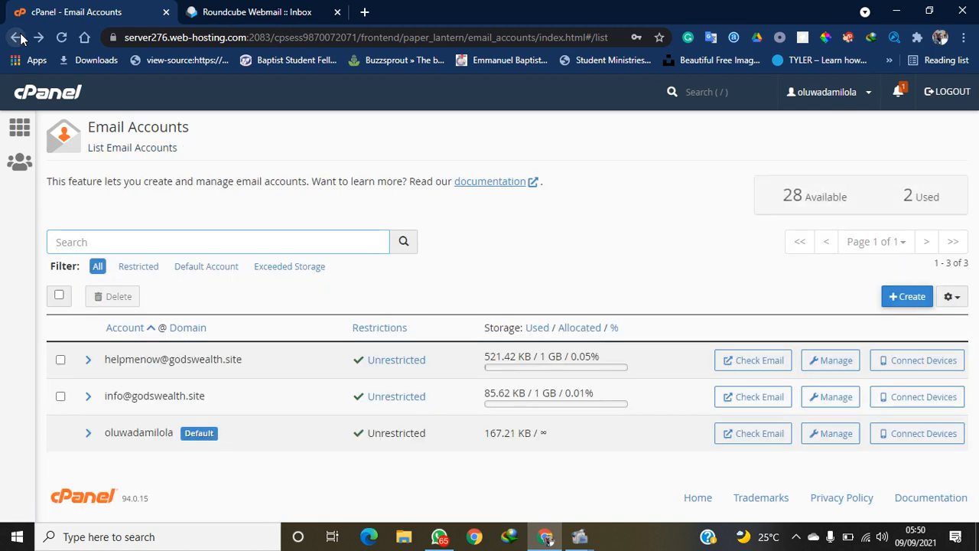
click(17, 38)
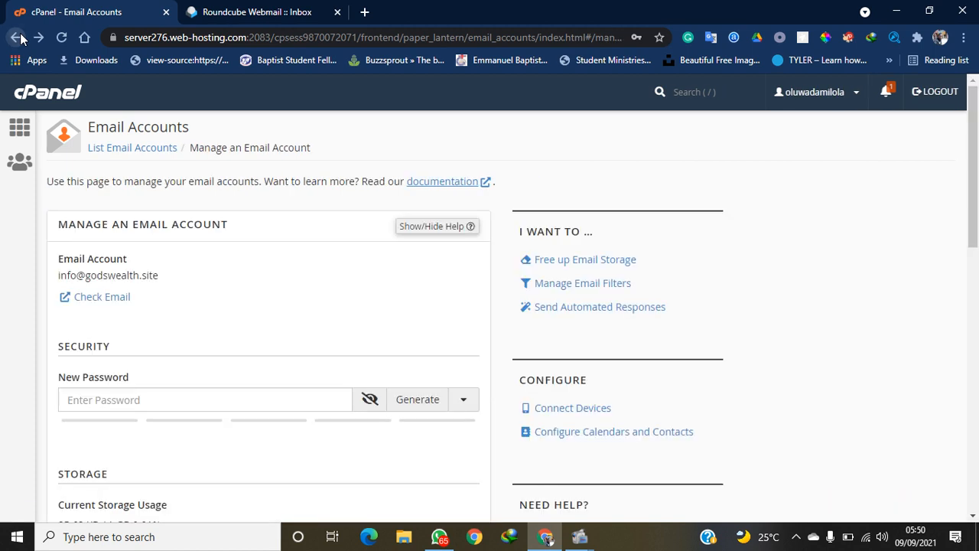
click(17, 38)
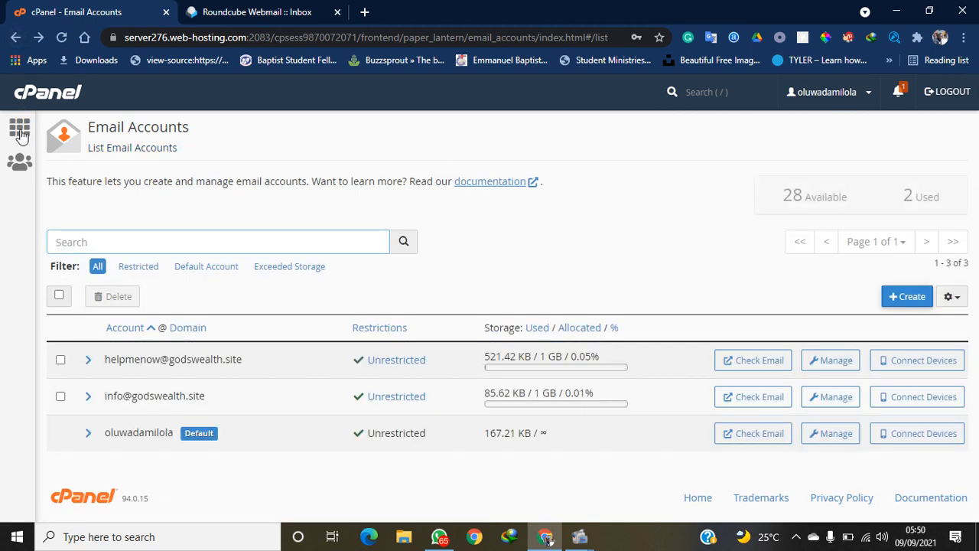
Go from the cPanel home to Email Forwarders and bring up the Add a New Forwarder form
click(21, 138)
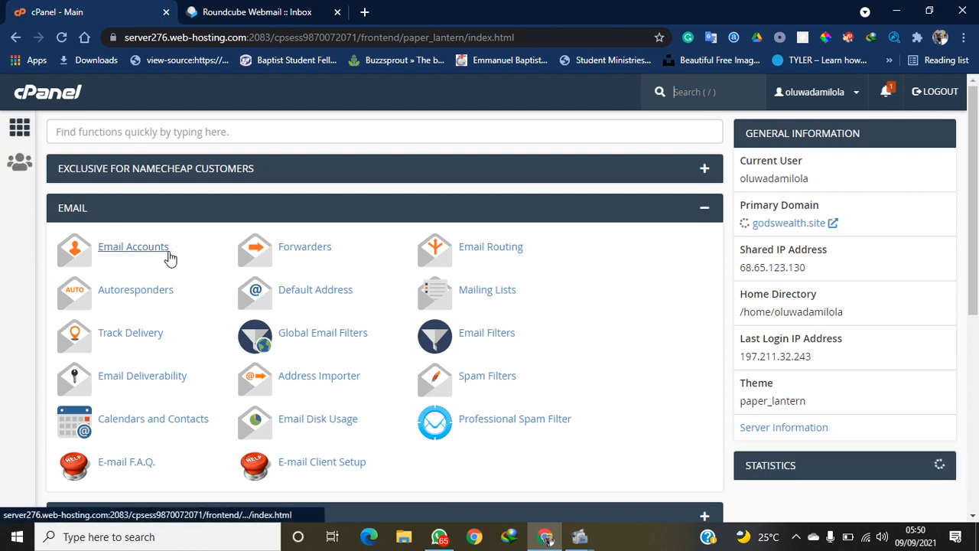
click(296, 247)
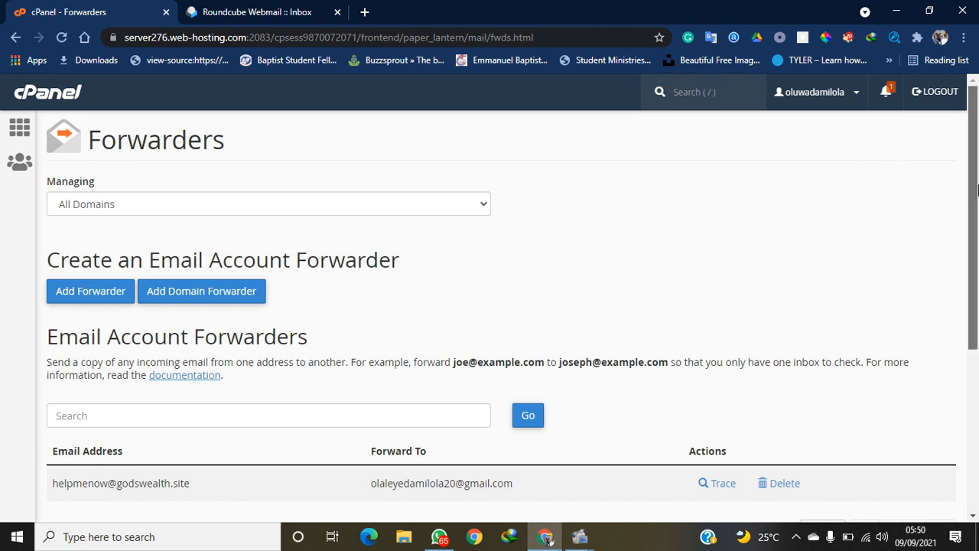
drag(976, 190, 977, 208)
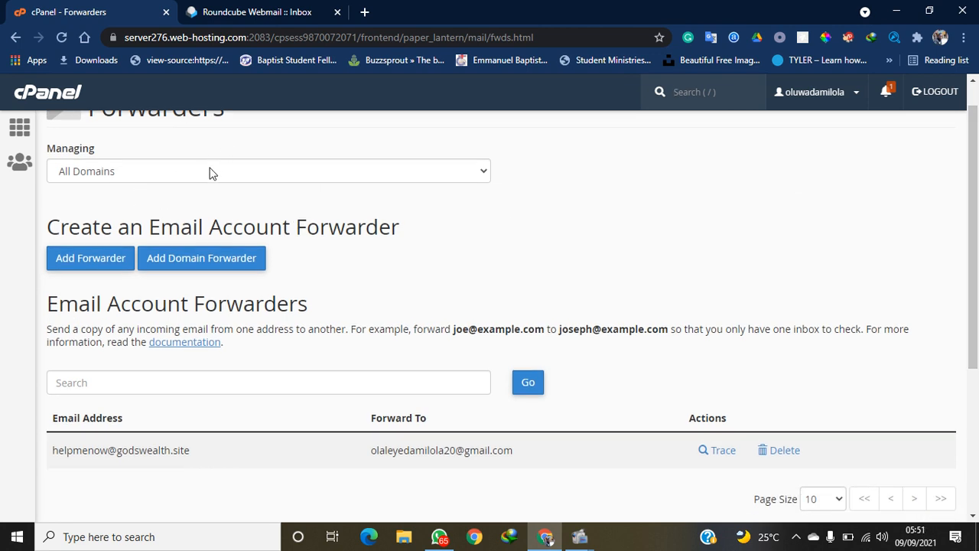
click(97, 268)
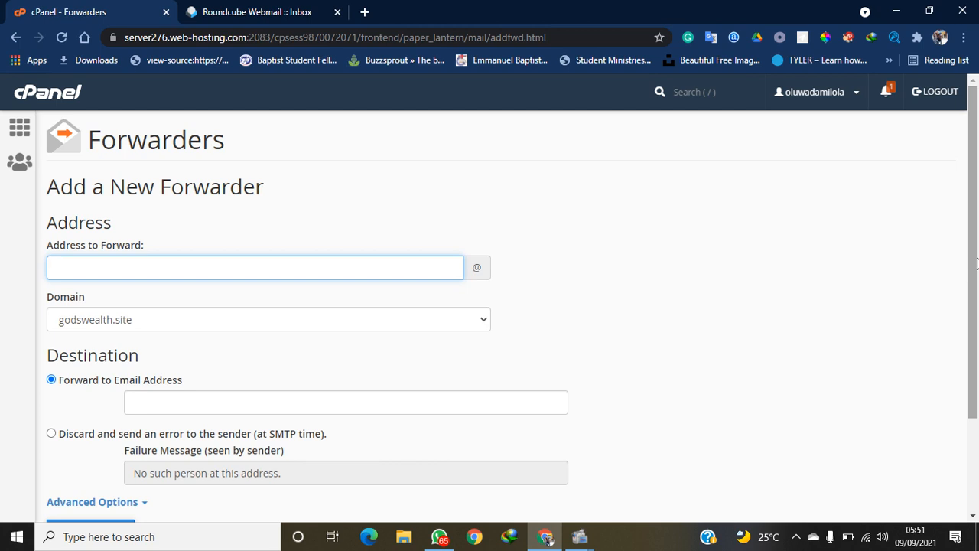
Check the mailbox address in webmail, then enter info as the address to forward
click(237, 13)
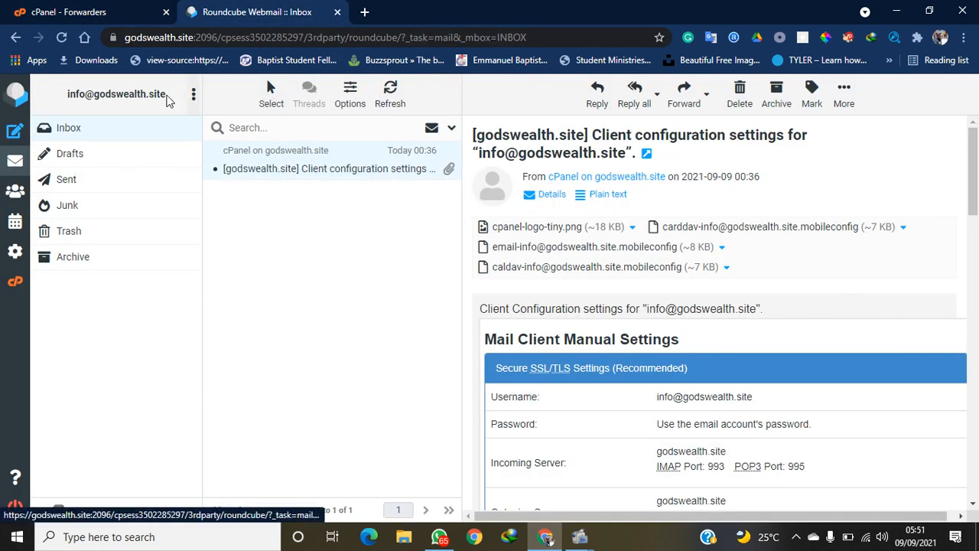
drag(62, 90, 193, 93)
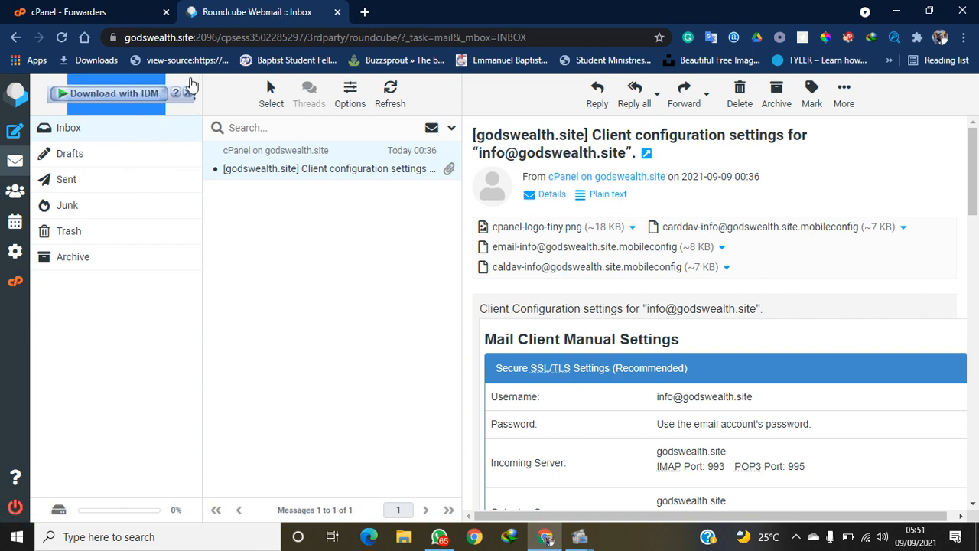
click(103, 9)
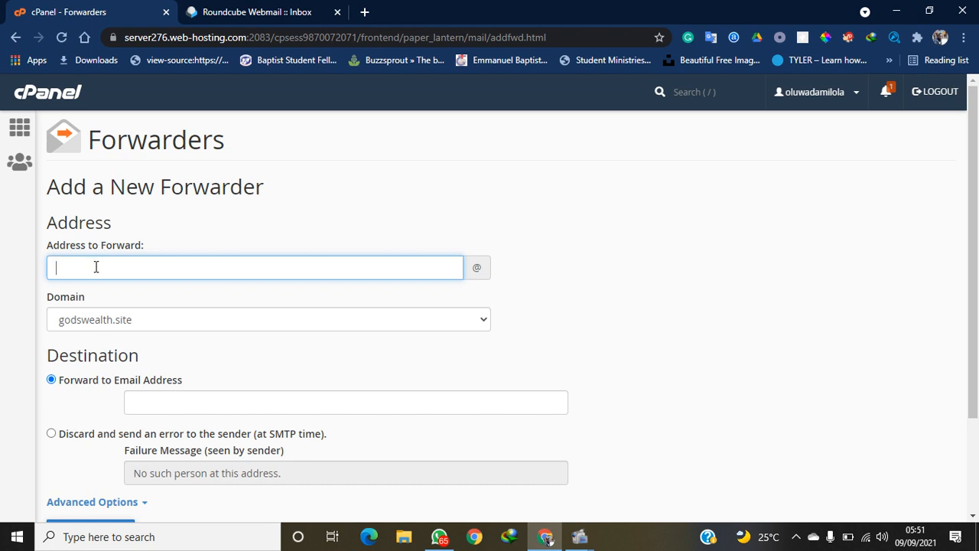
text(info)
Set the destination to the suggested Gmail address and create the forwarder
drag(977, 251, 969, 319)
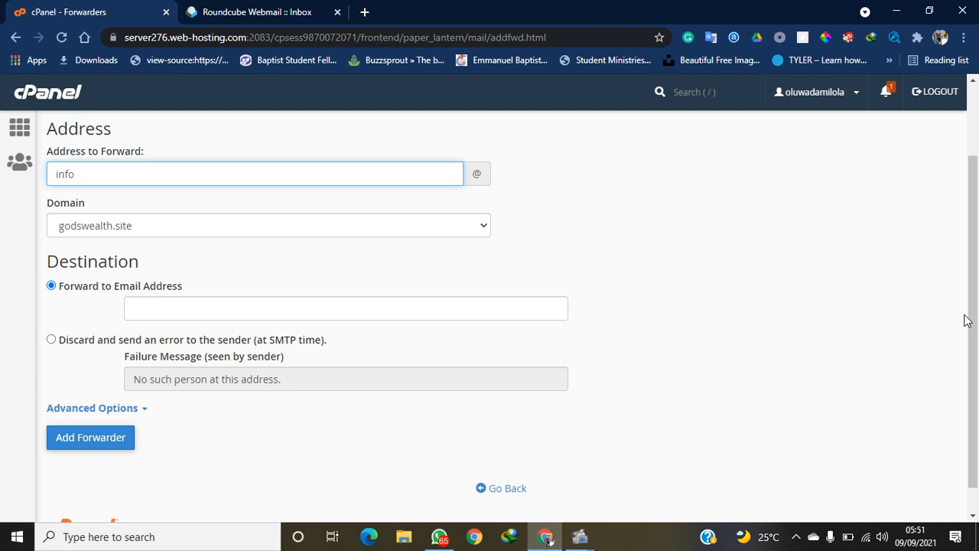
click(338, 307)
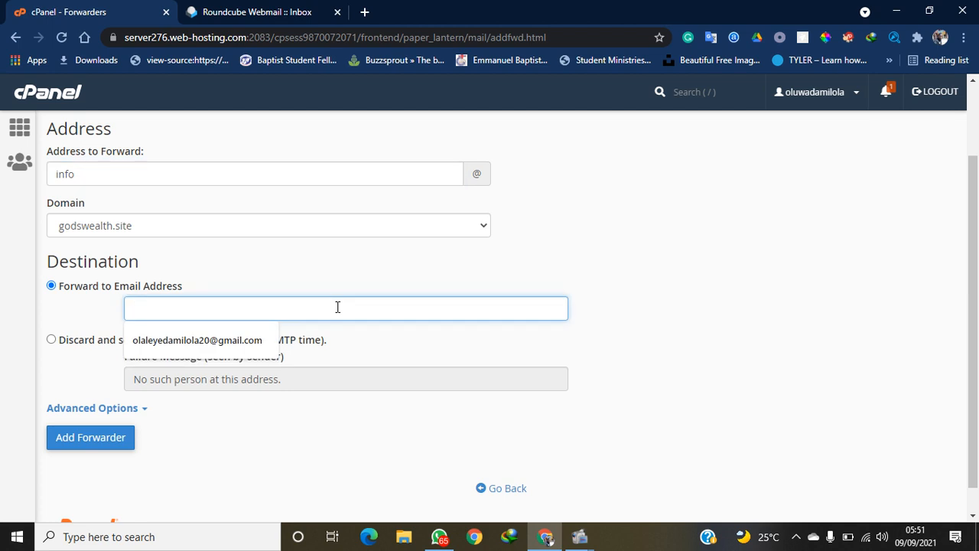
text(gods)
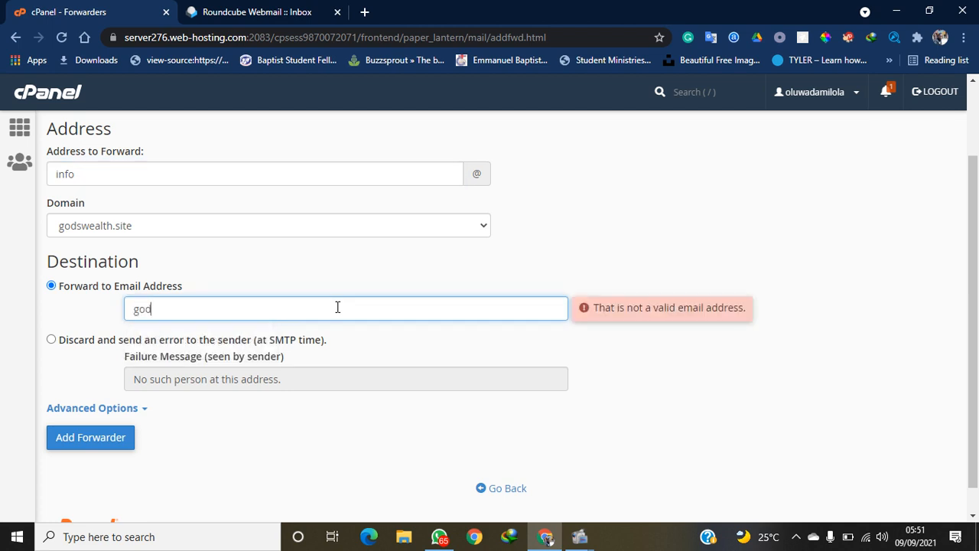
key(BackSpace)
key(BackSpace)
key(BackSpace)
key(BackSpace)
text(ola)
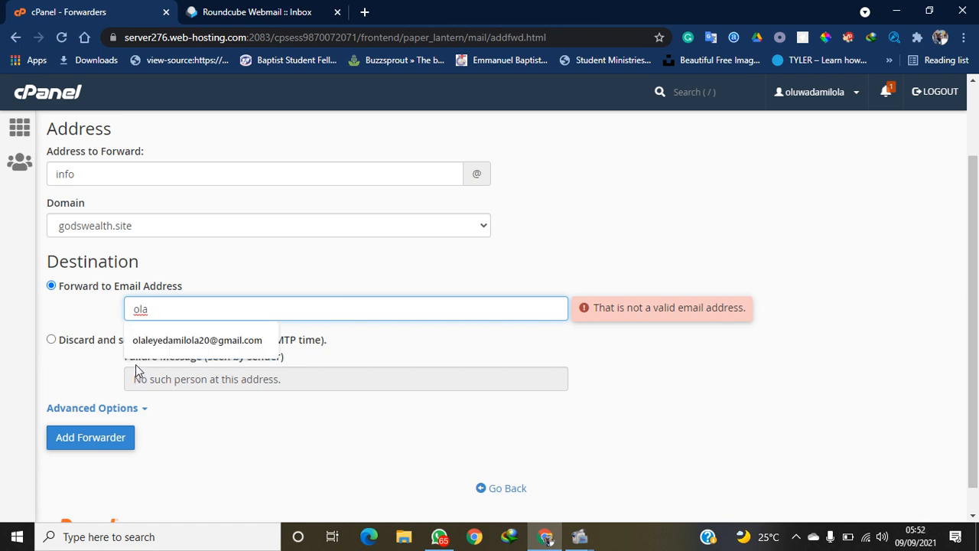
click(182, 340)
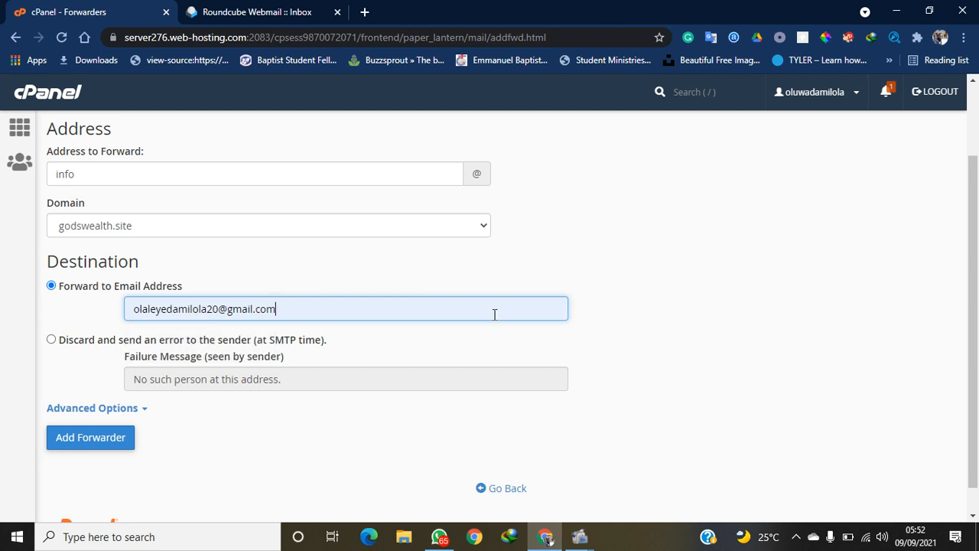
scroll(978, 303, down, 1)
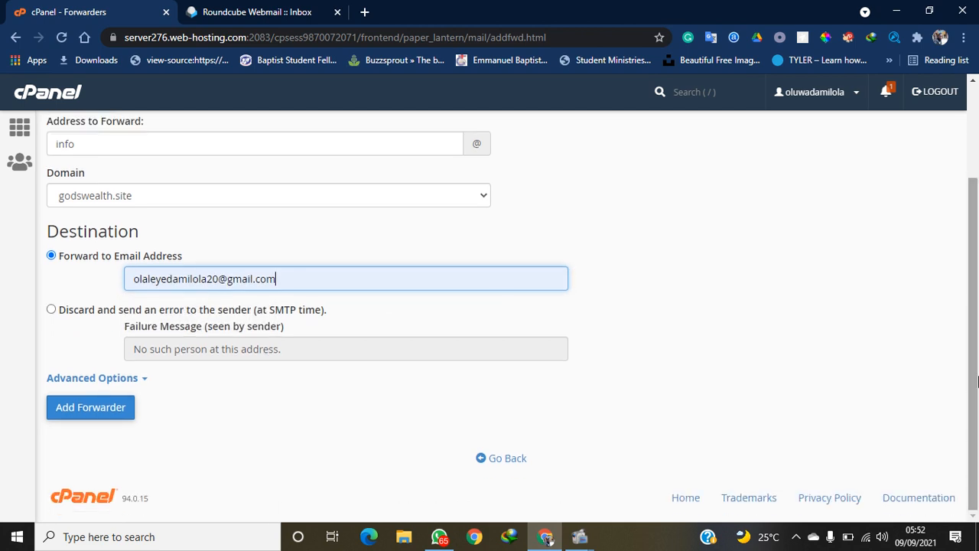
click(77, 413)
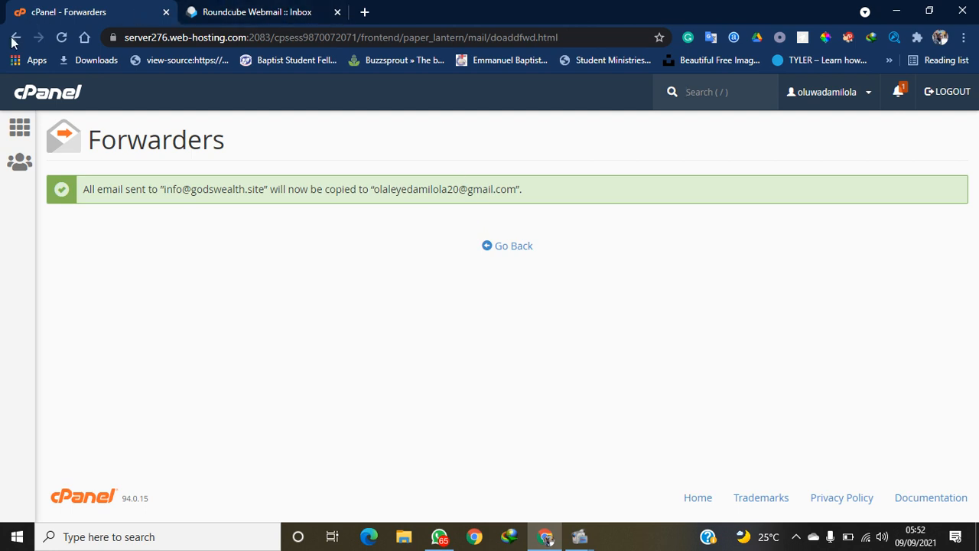
Return to the cPanel home page and go to Autoresponders under Email
click(21, 137)
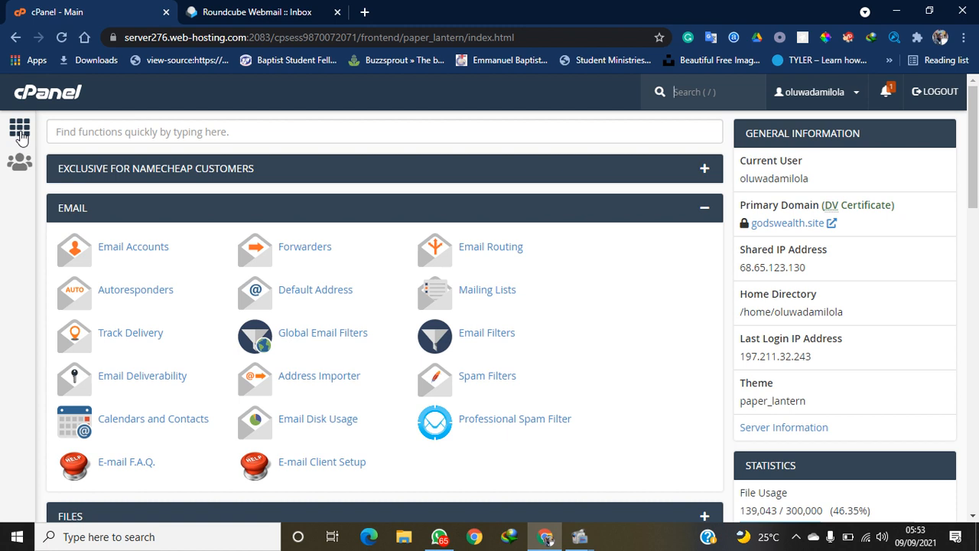
click(125, 293)
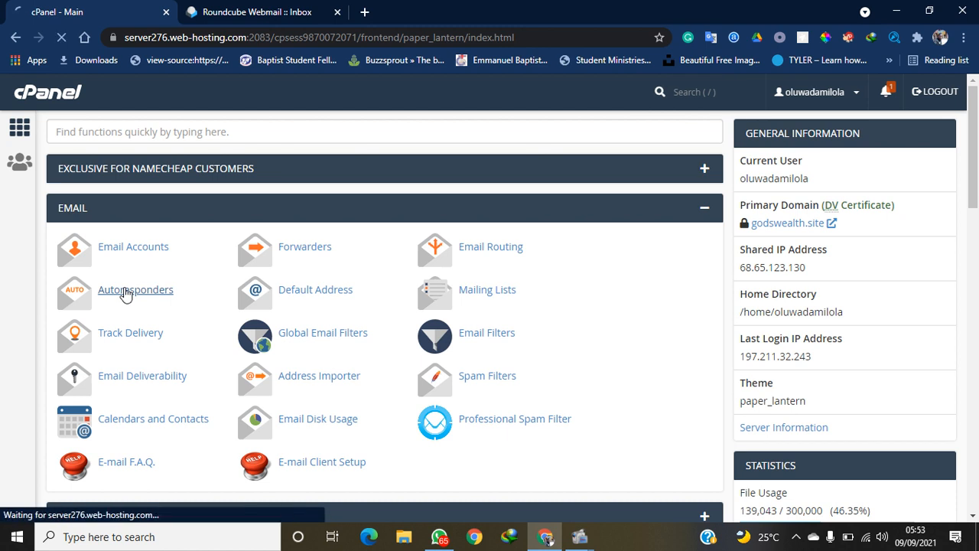
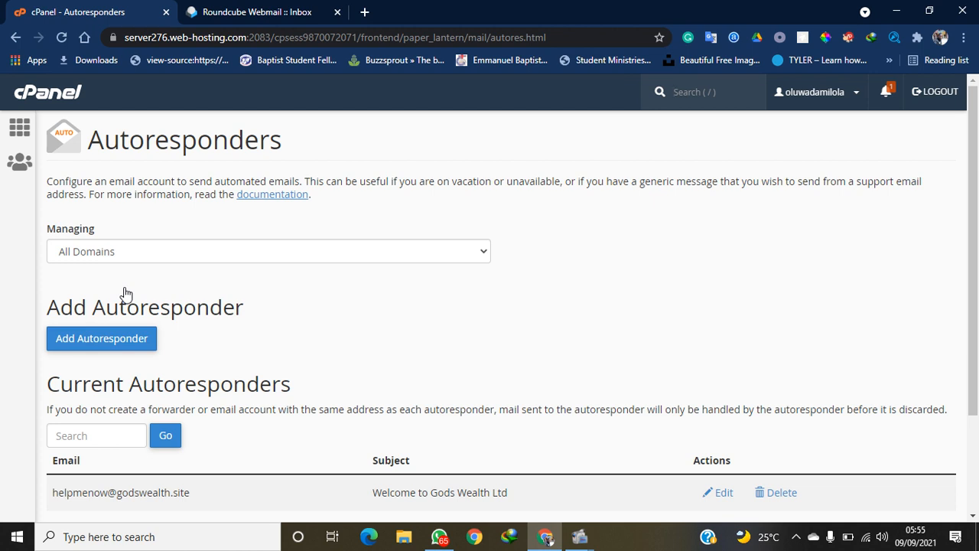
Start a new autoresponder (utf-8, godswealth.site) and put the cursor in the Interval field
click(82, 346)
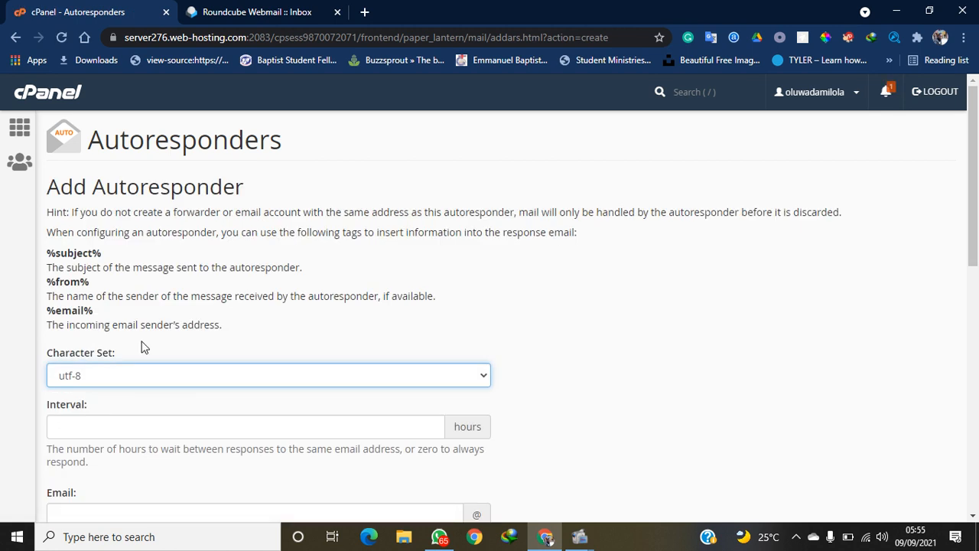
drag(976, 252, 977, 304)
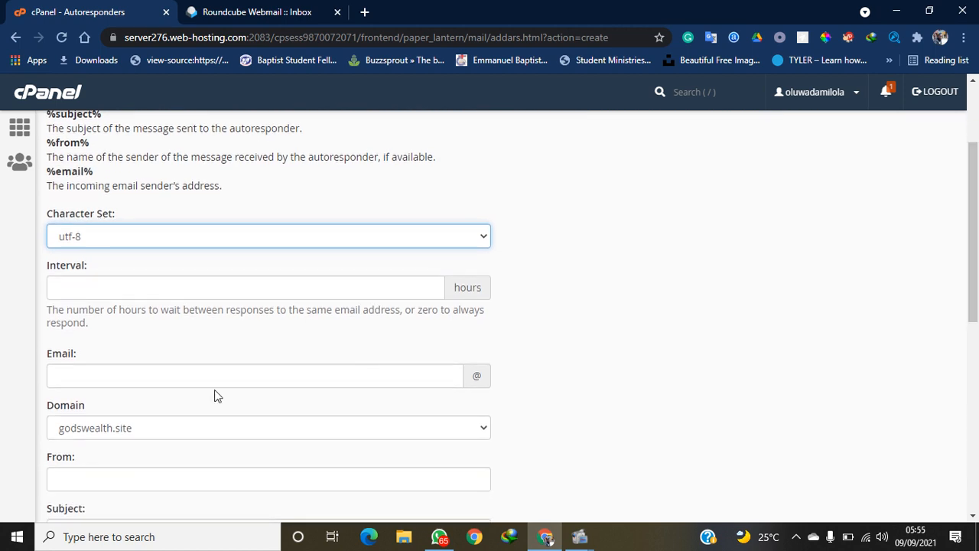
click(260, 284)
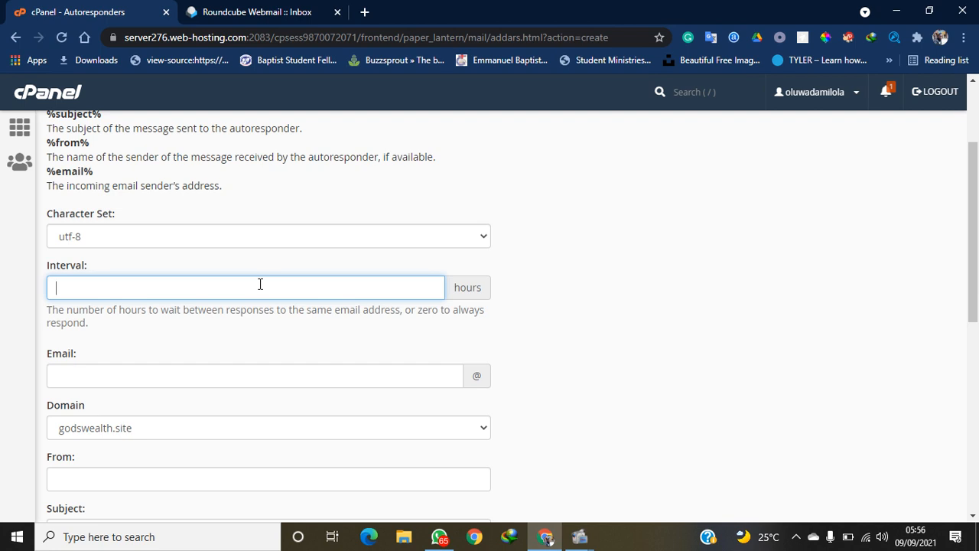
text(5)
click(473, 302)
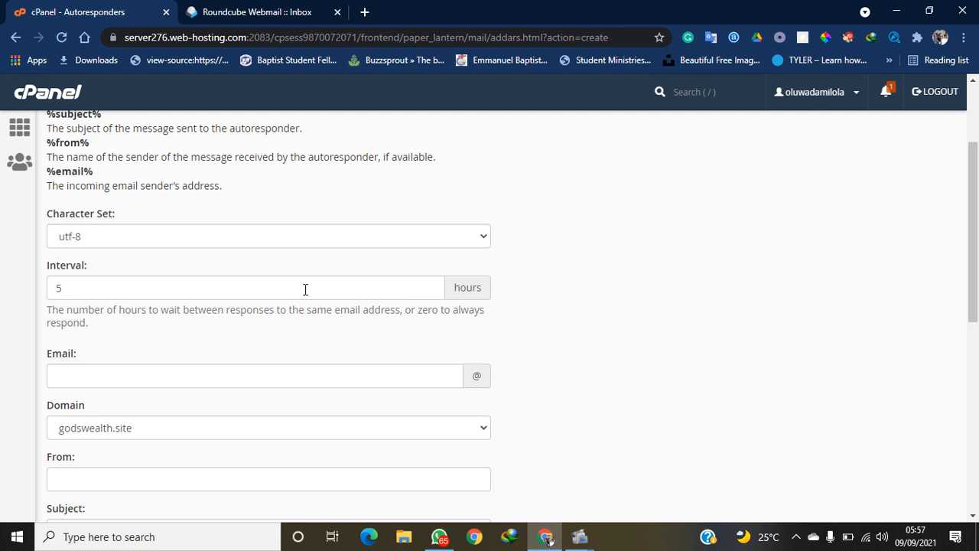
click(305, 289)
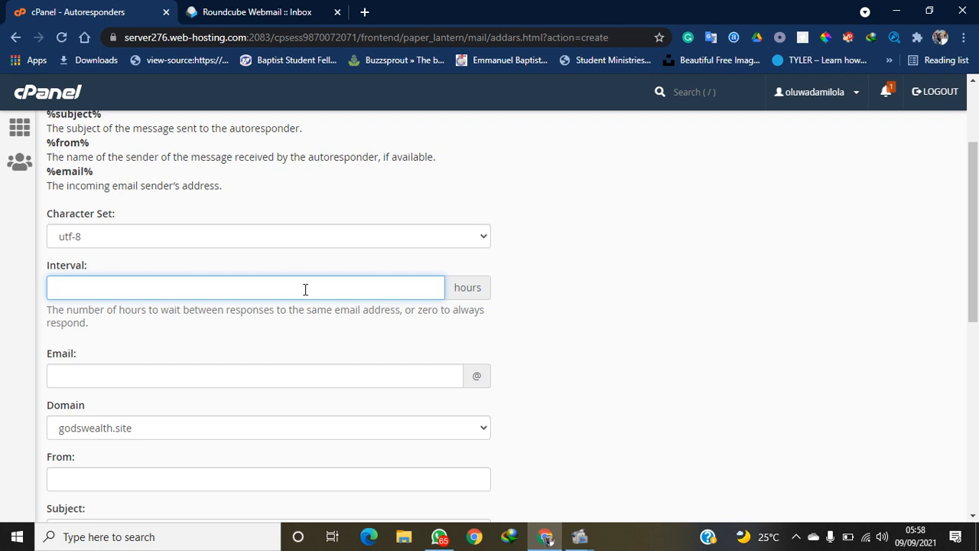
Enter info as the autoresponder's mailbox on godswealth.site, confirming the name in webmail
click(255, 370)
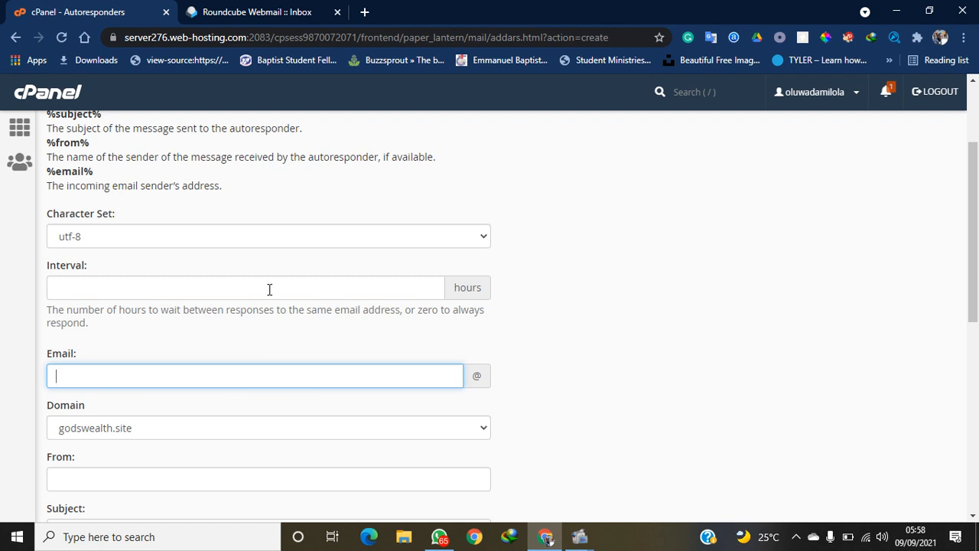
click(268, 12)
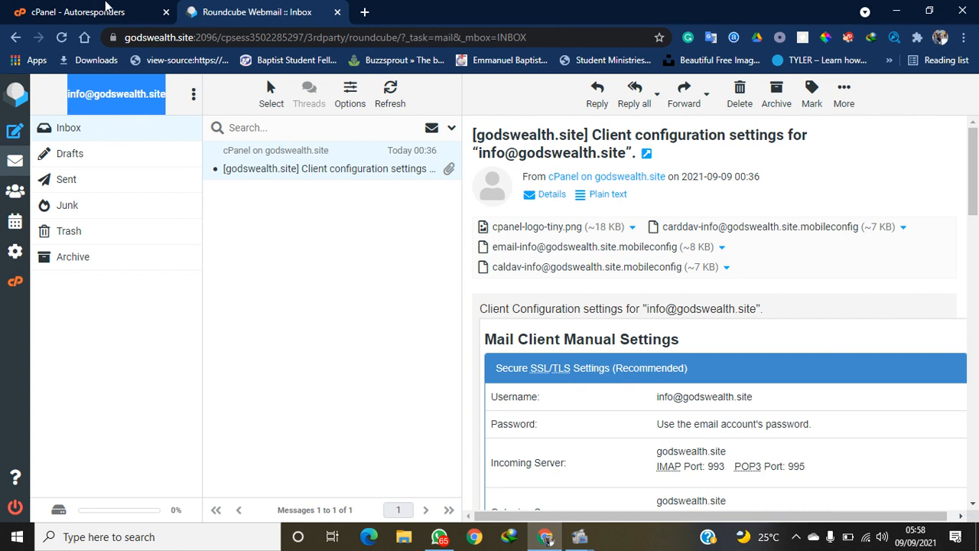
click(98, 9)
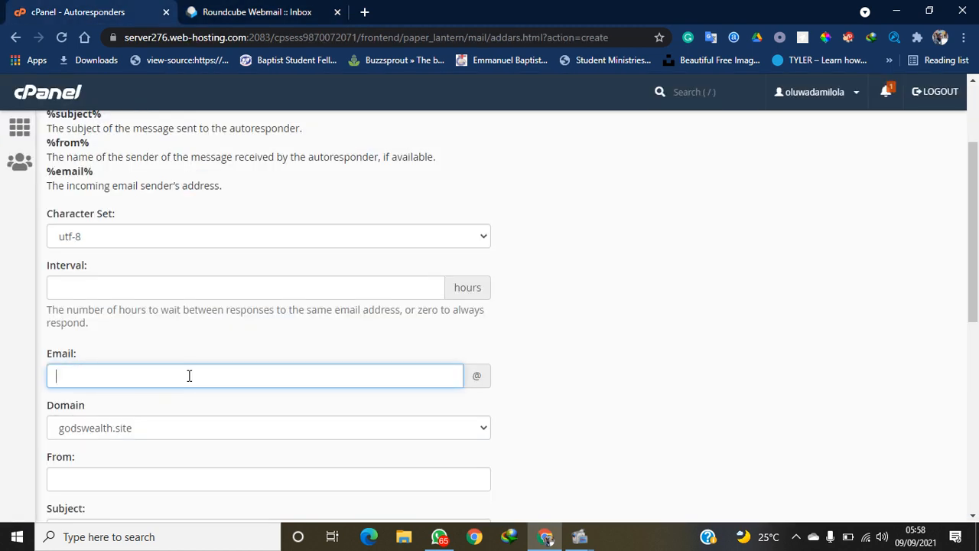
text(infi)
text(o)
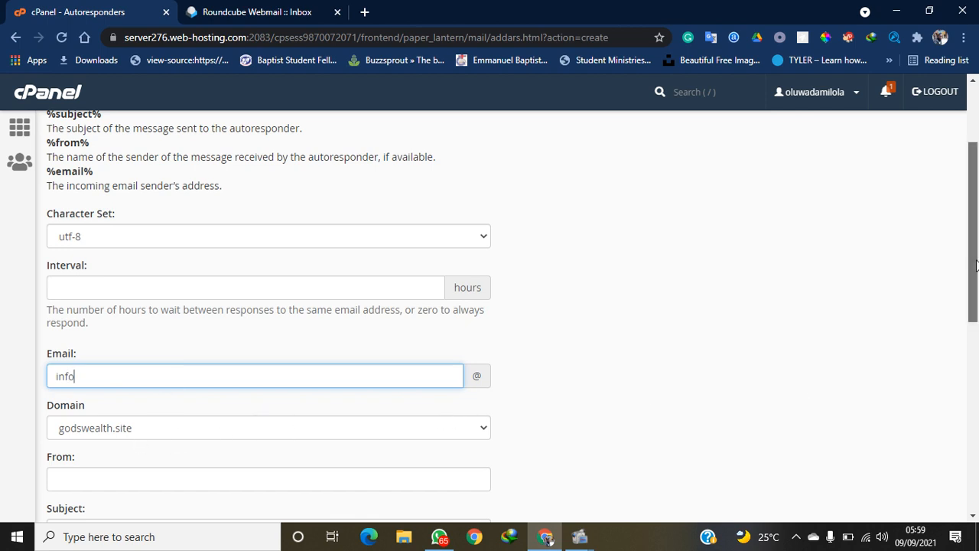
drag(976, 267, 977, 332)
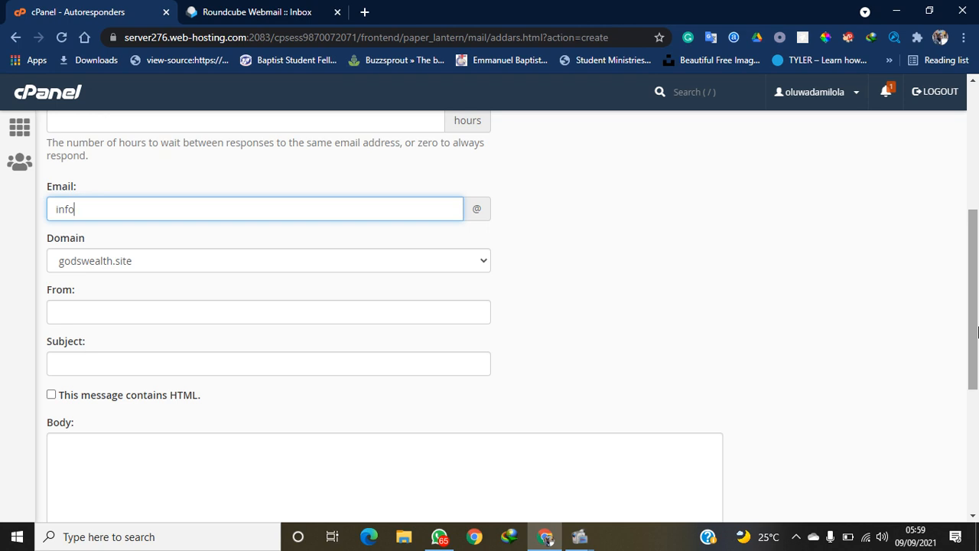
Enter 'Gods Wealth Academy' as the autoresponder's From name, fixing typos along the way
click(329, 311)
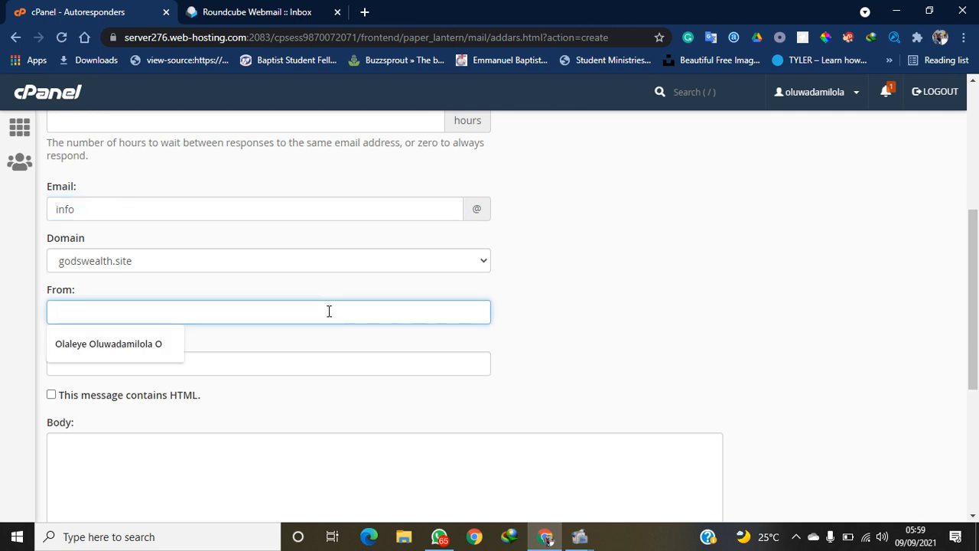
text(God)
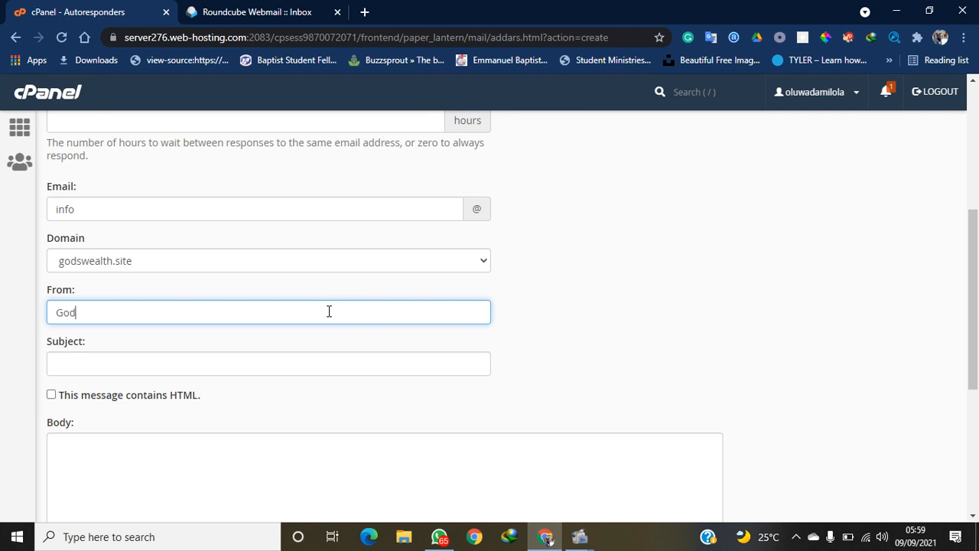
text(s)
text( Wealt)
text(h Aca)
text(de)
key(BackSpace)
text(wmy)
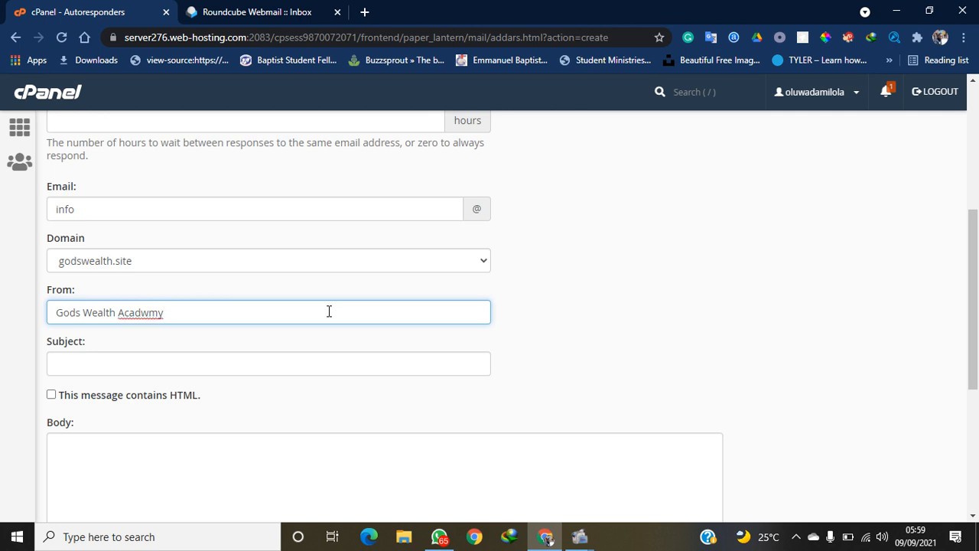
key(BackSpace)
key(BackSpace)
key(BackSpace)
text(emy)
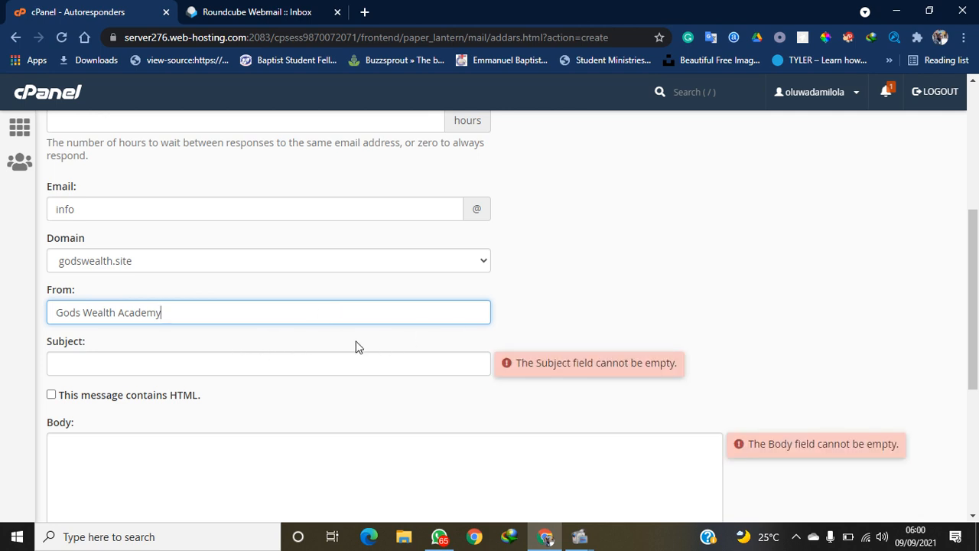
Type the subject 'Welcome To Gods Wealth Academy', correcting the miscapitalised and misspelled words
click(330, 362)
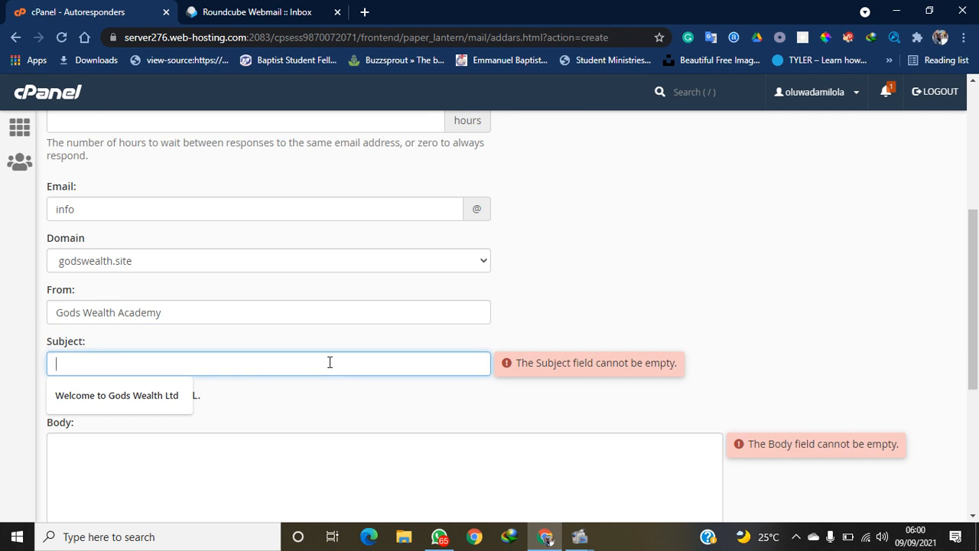
text(W)
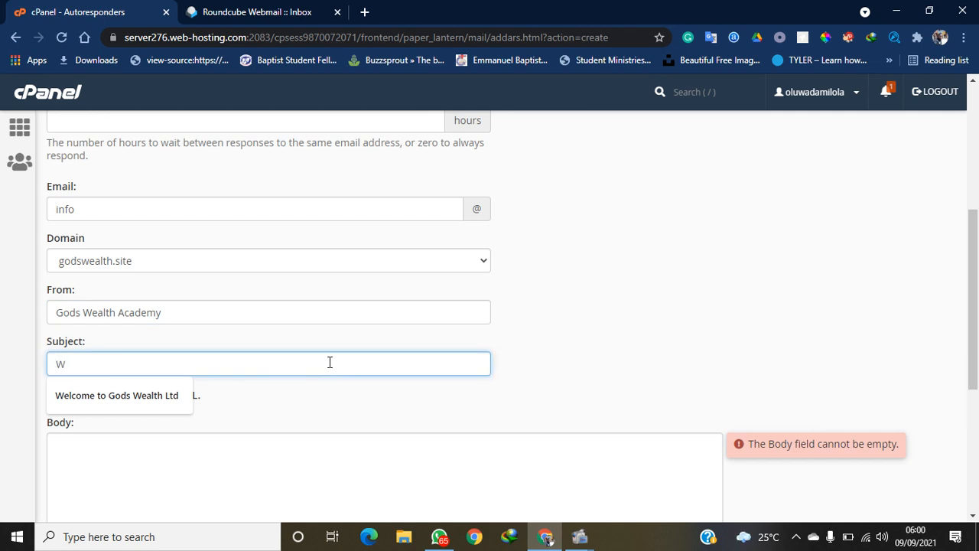
text(elcome)
key(BackSpace)
key(BackSpace)
text(e TOGOds Wealth)
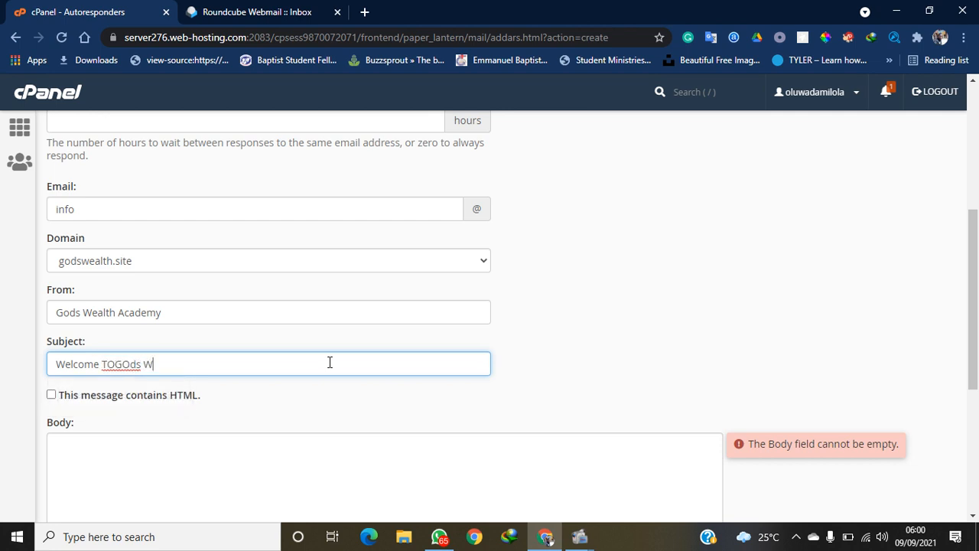
text( Academyt)
click(142, 367)
drag(143, 367, 113, 365)
key(BackSpace)
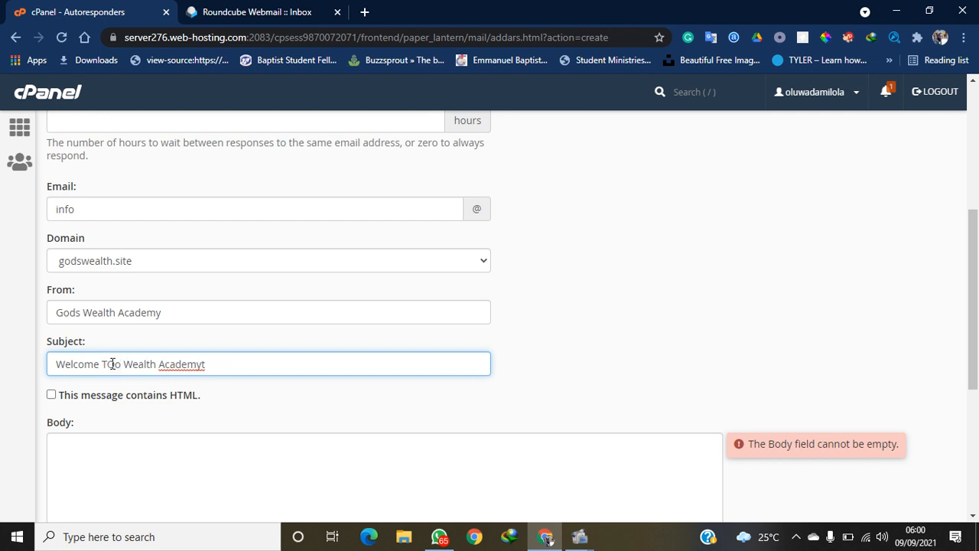
key(BackSpace)
text(o)
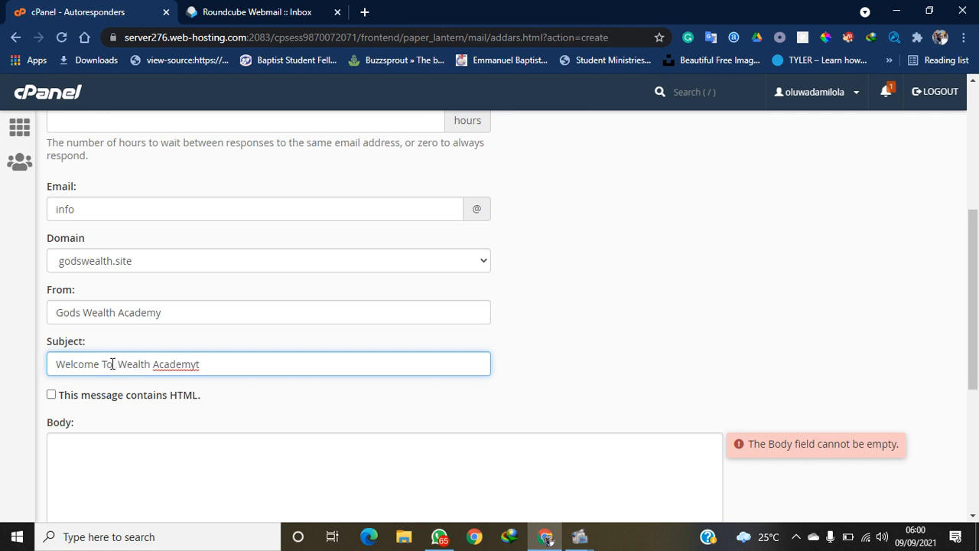
key(Delete)
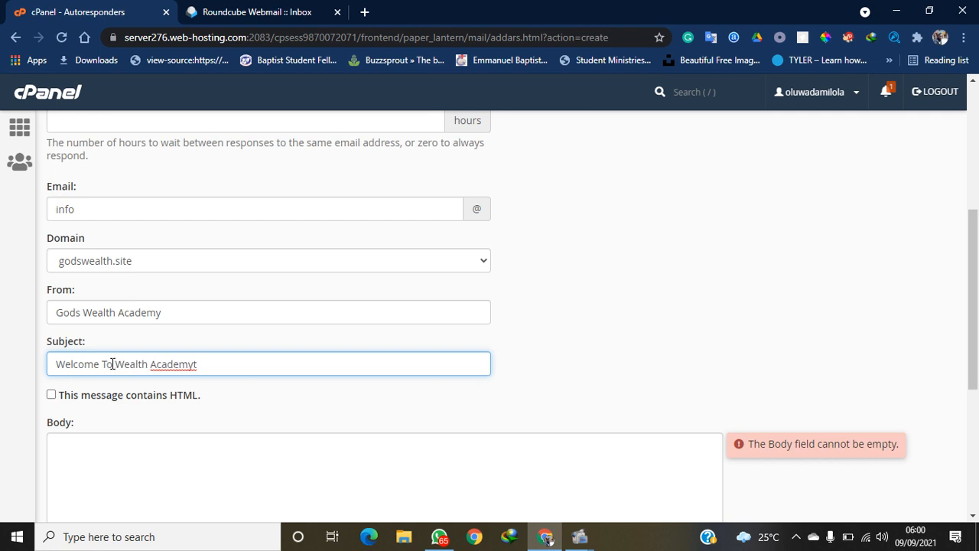
text(Go )
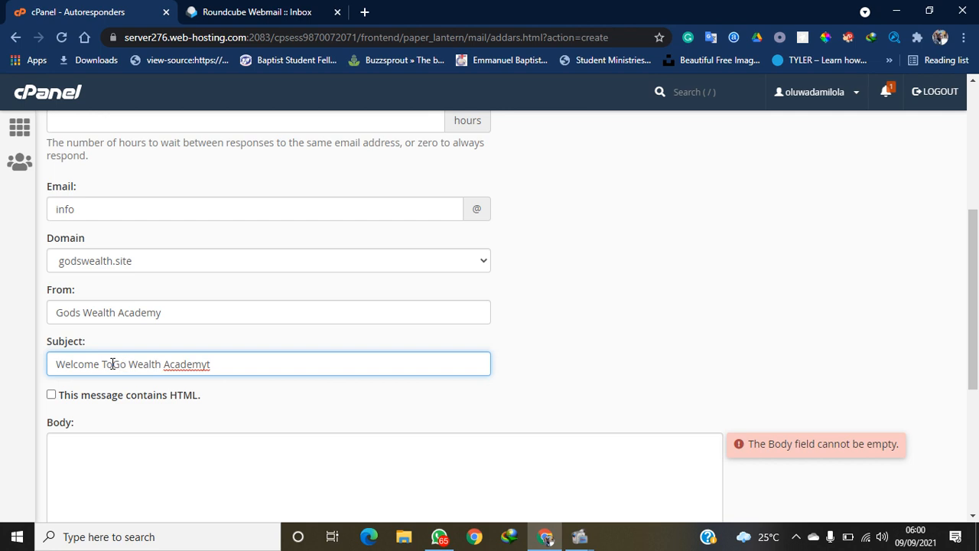
text(ds)
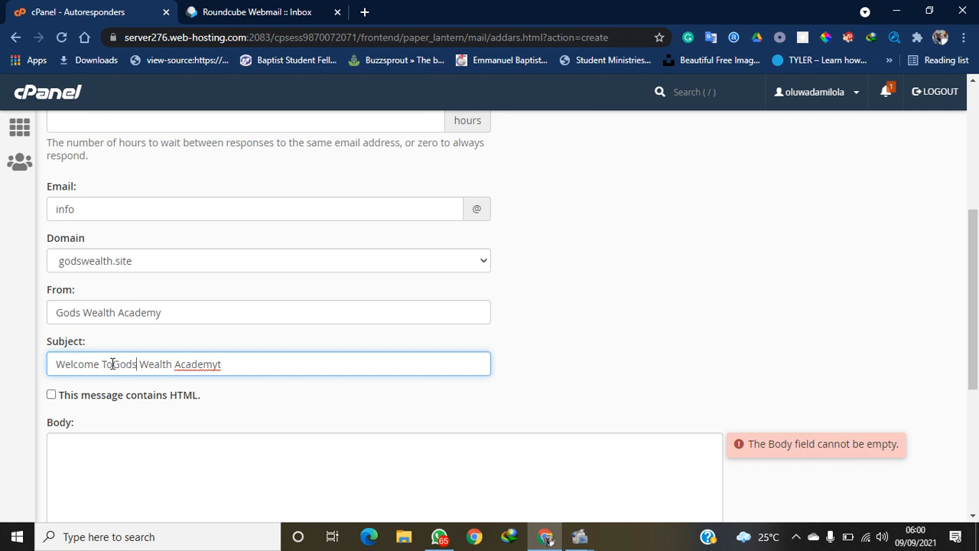
Replace the jumbled word with 'To Gods', drop the trailing t, add '//', then select the whole subject
double_click(113, 364)
key(BackSpace)
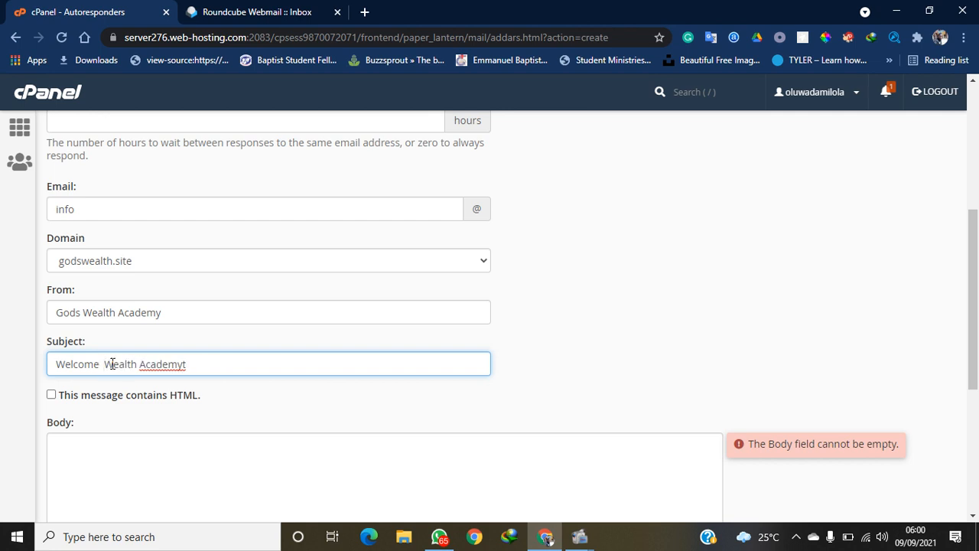
text(To)
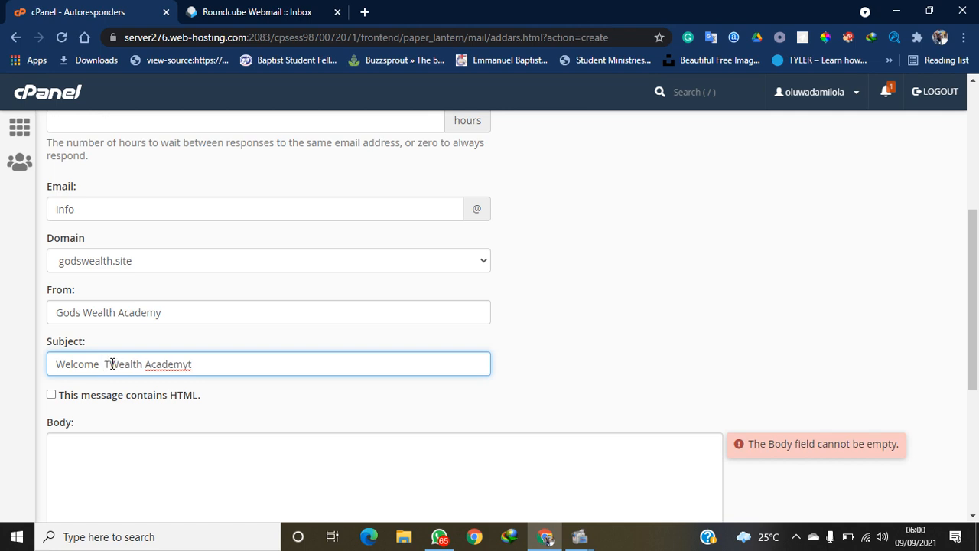
text( God)
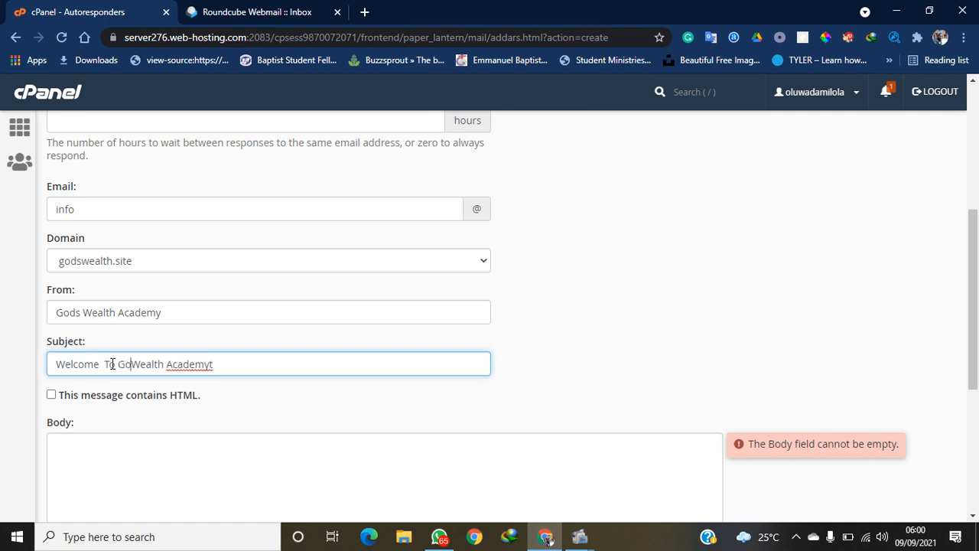
text(s)
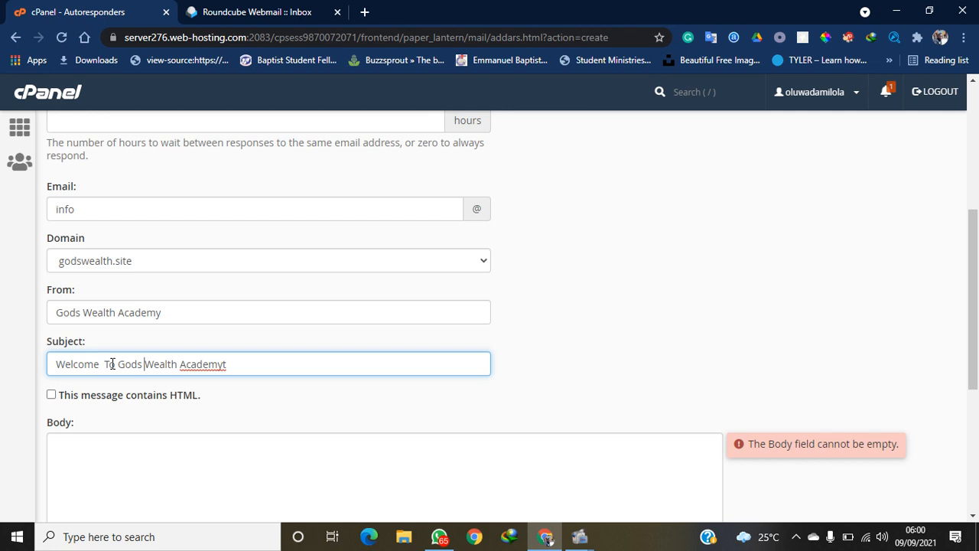
click(236, 367)
key(BackSpace)
text(//)
key(ctrl+a)
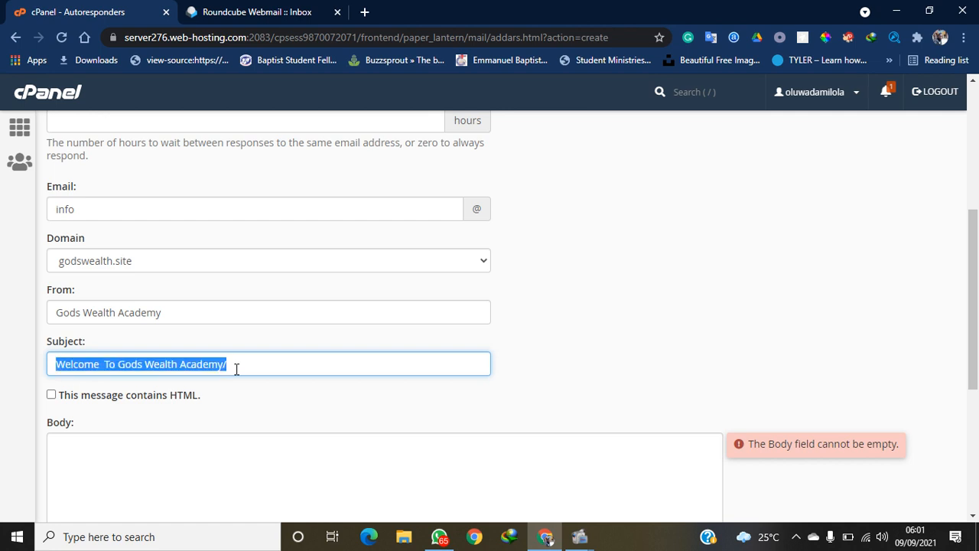
Replace the subject with 'Free training Ending Tomorrow', correcting the Tommorow misspelling
text(Free tra)
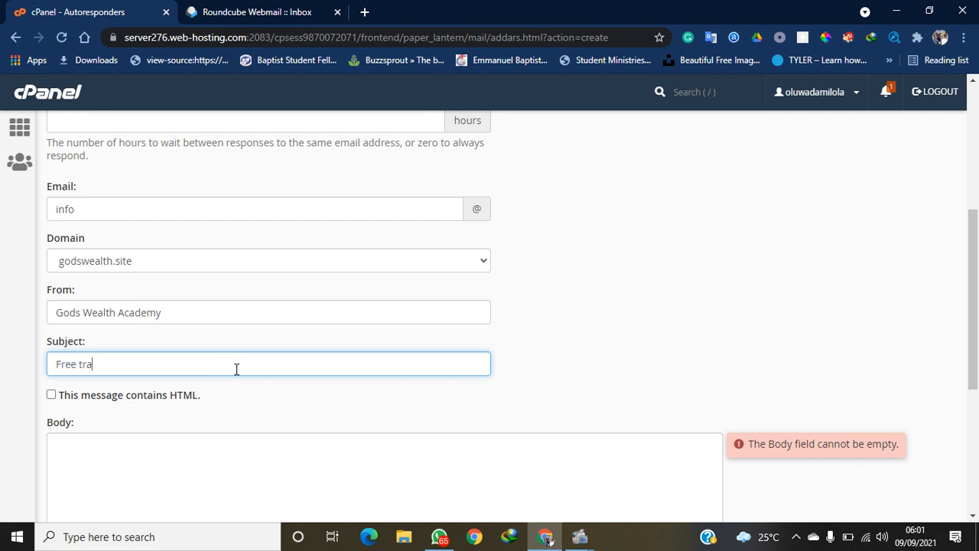
text(ining Ending Tommorow)
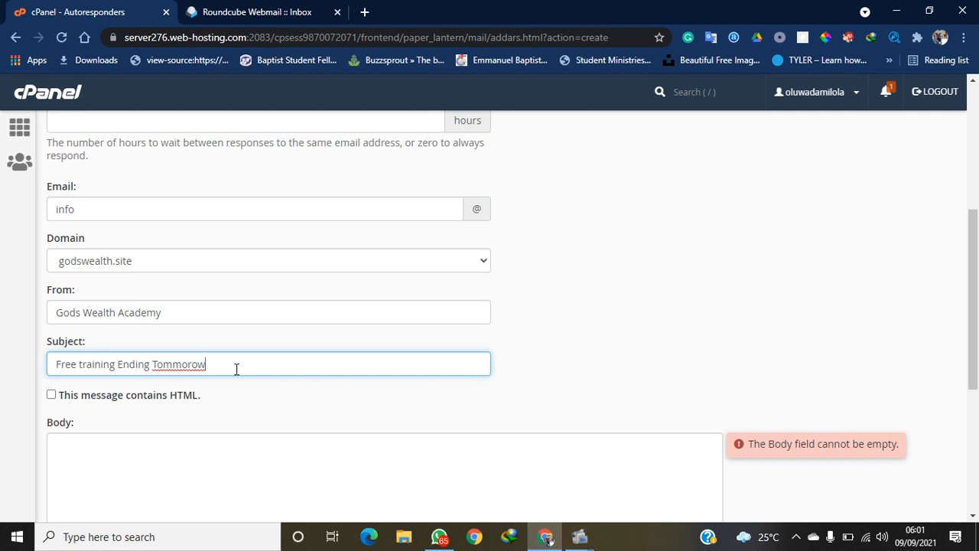
right_click(174, 364)
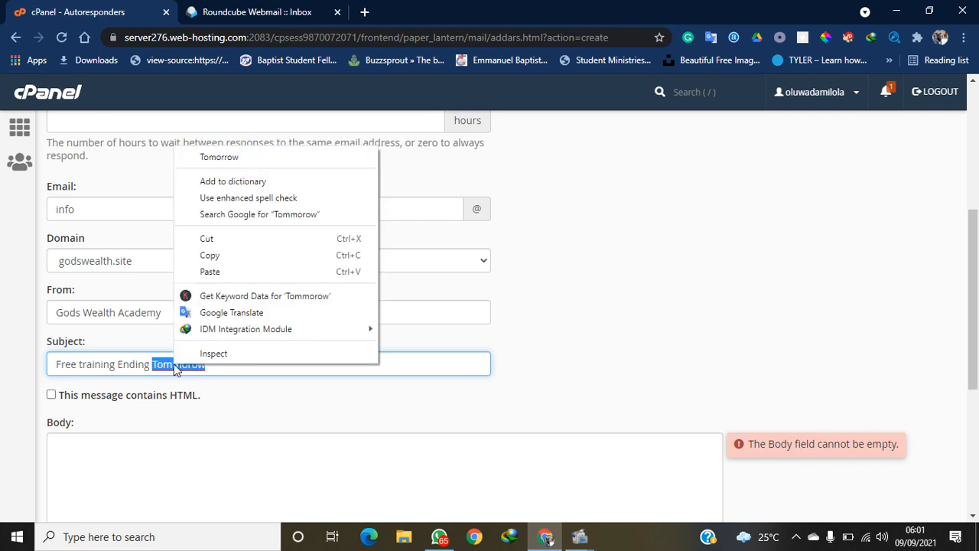
click(250, 159)
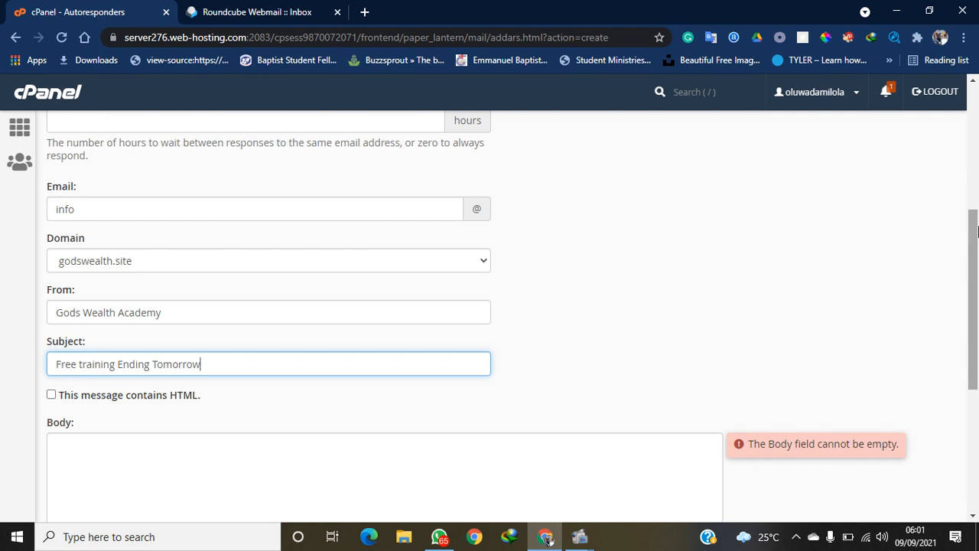
drag(976, 236, 976, 285)
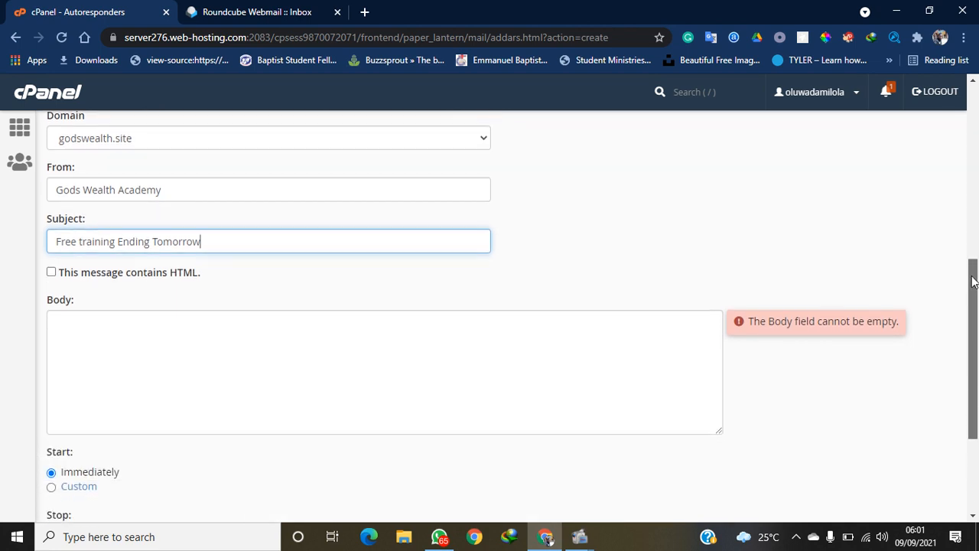
click(377, 322)
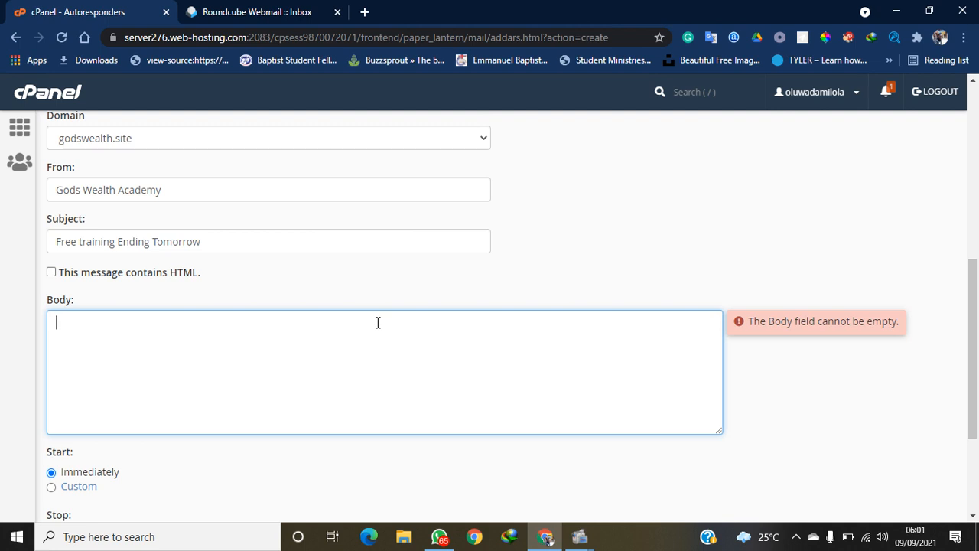
Type a body thanking senders for reaching out and saying free training registration ends tomorrow
text(We are a)
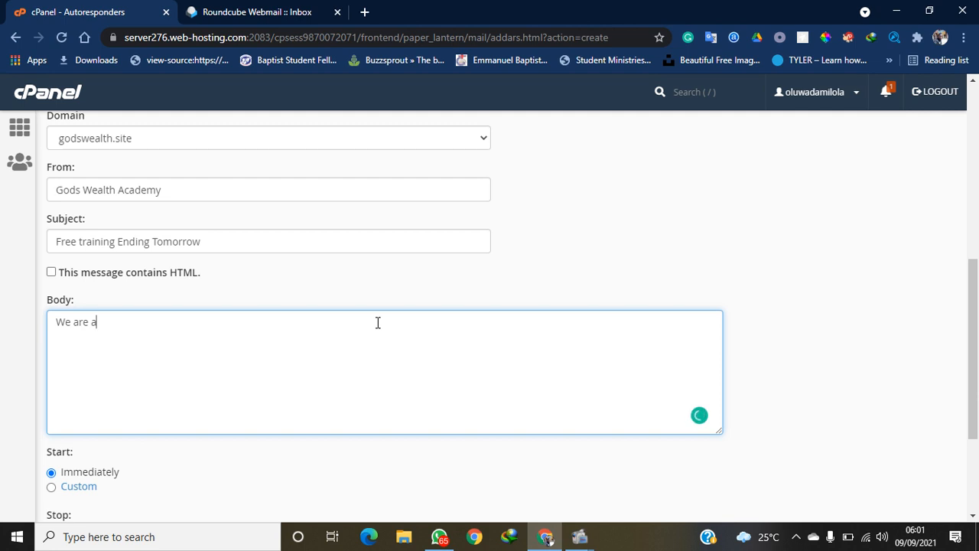
text(glad you rea)
text(ch our)
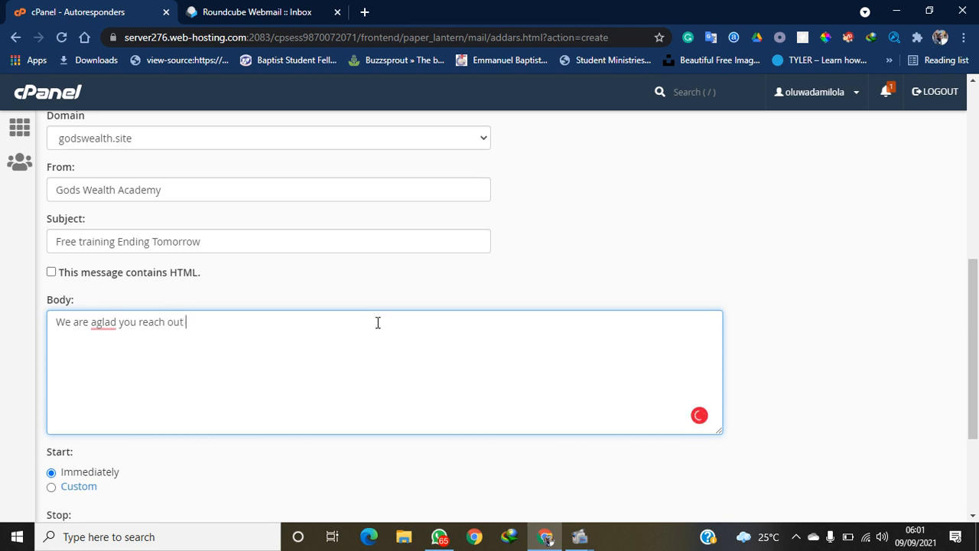
text( to us on time and we will)
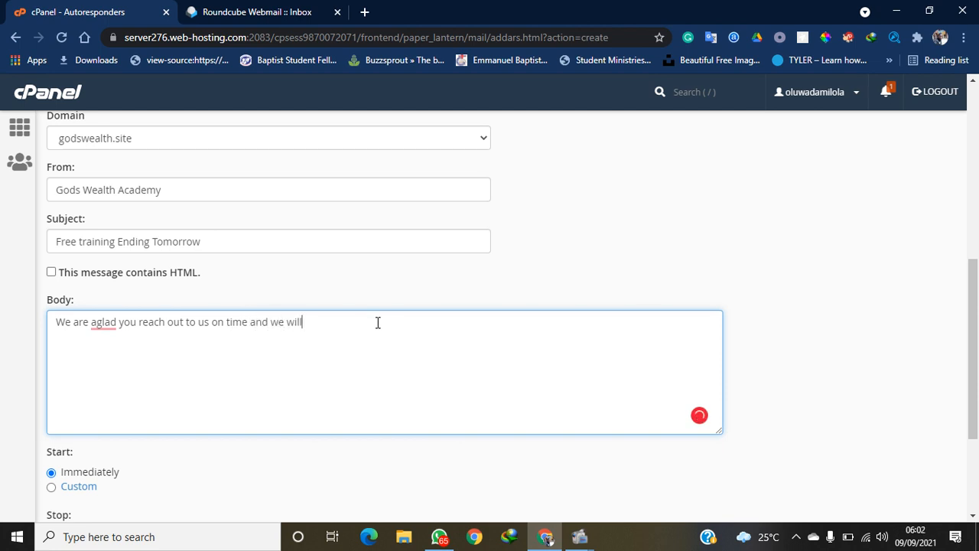
text( like to twm)
key(BackSpace)
text(ell you that the free trai)
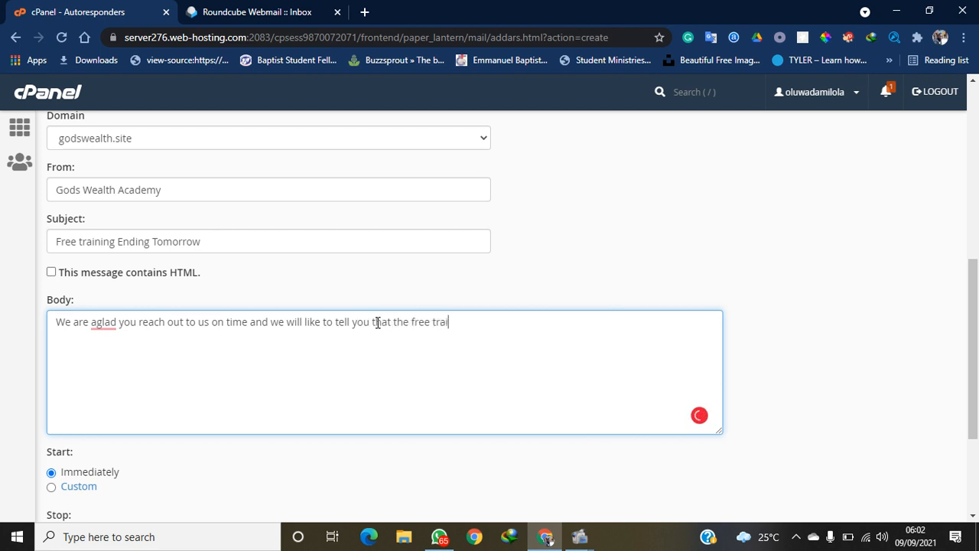
text(ning frainig ng registra)
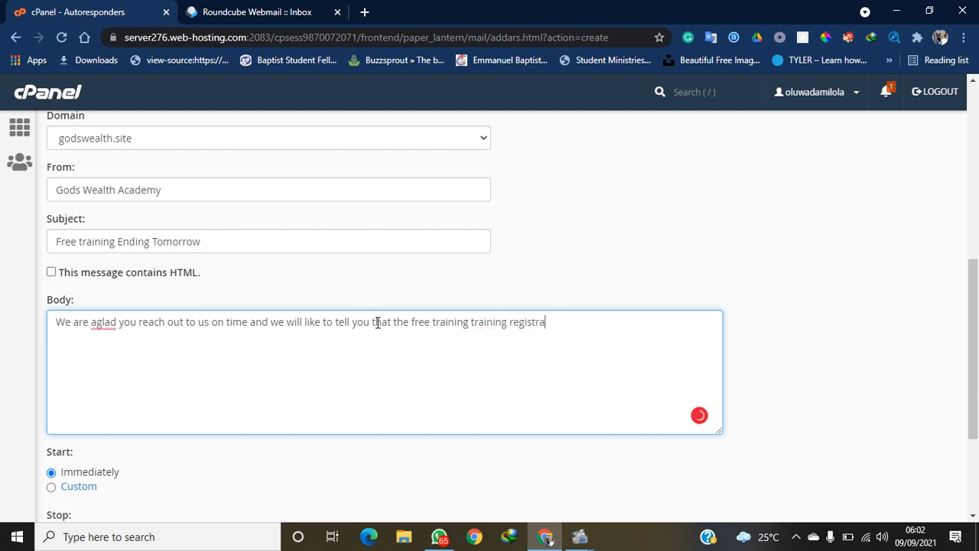
text(tion end tommor)
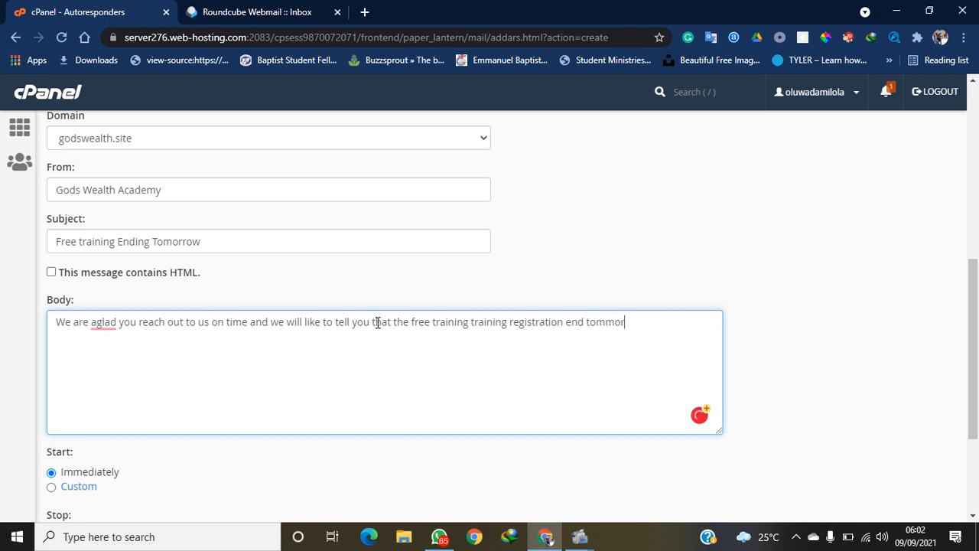
text(ow)
Apply the fixes: 'aglad' to 'glad', remove the repeated 'training', correct 'tomorrow'
mouse_move(106, 329)
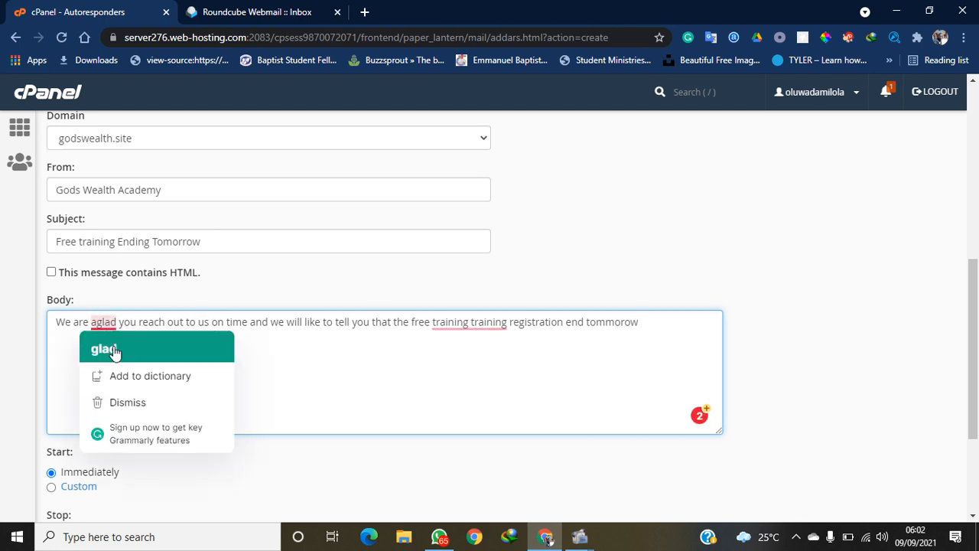
click(104, 349)
mouse_move(469, 321)
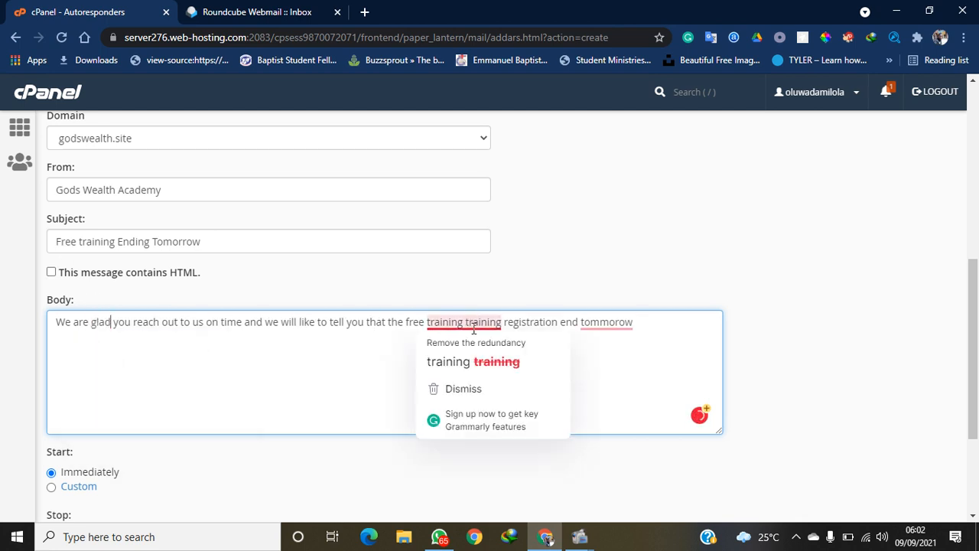
click(487, 366)
mouse_move(563, 321)
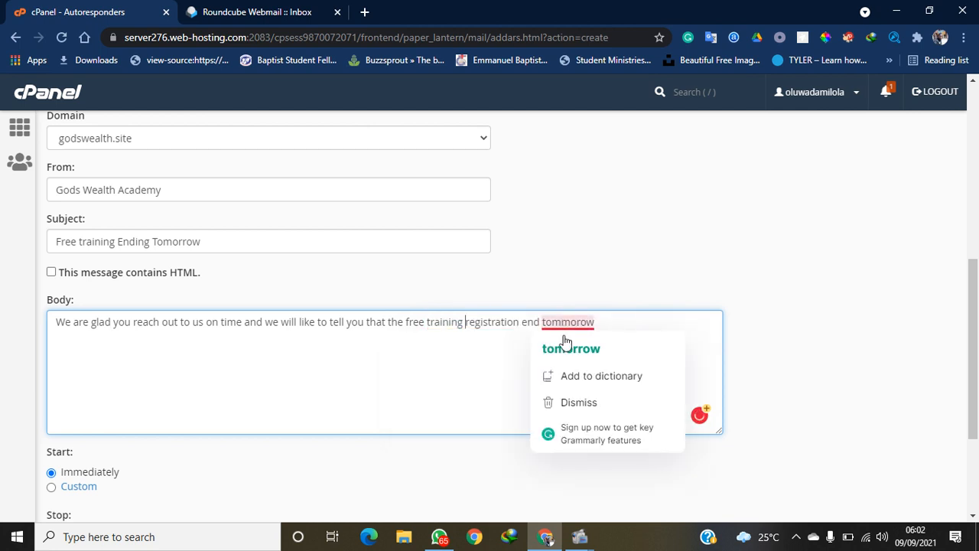
click(567, 348)
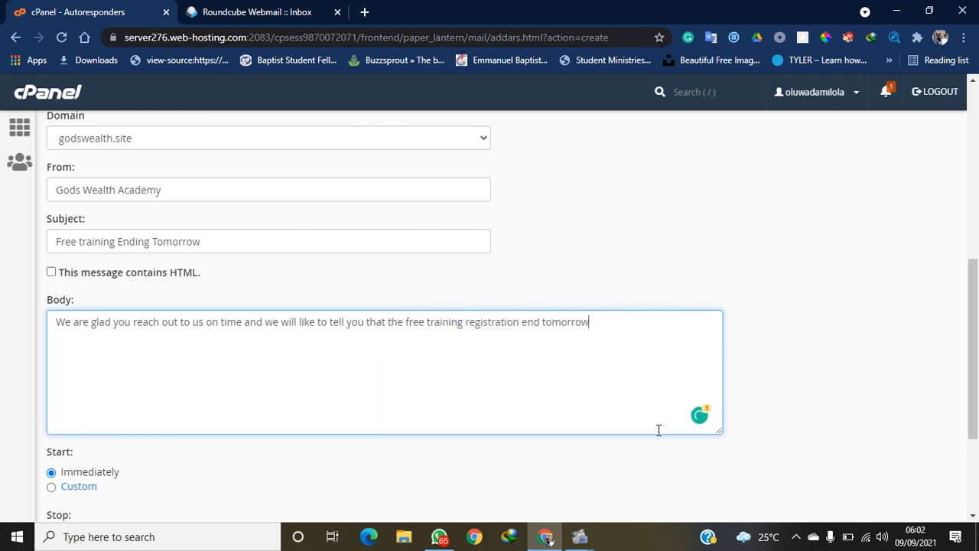
drag(977, 298, 973, 370)
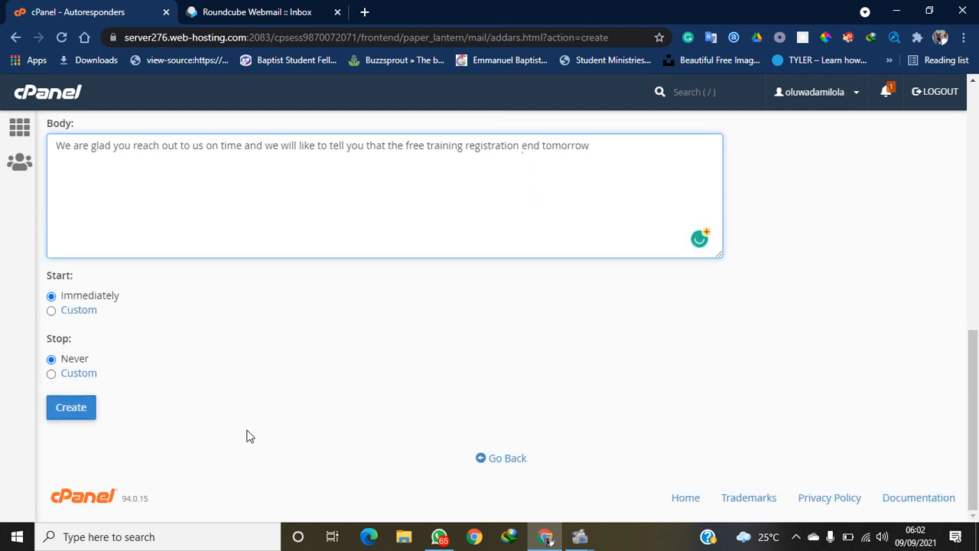
Create the autoresponder, then open a new browser tab
click(71, 407)
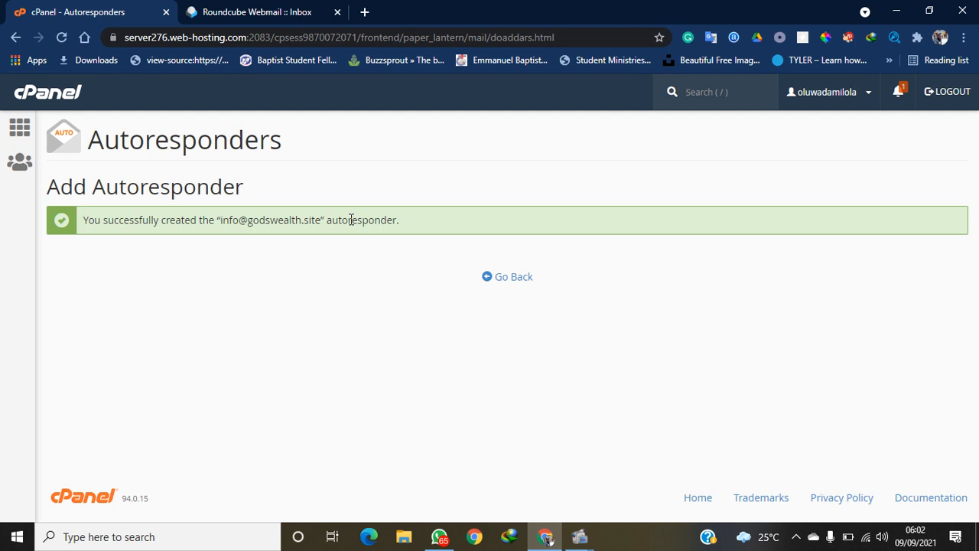
click(364, 12)
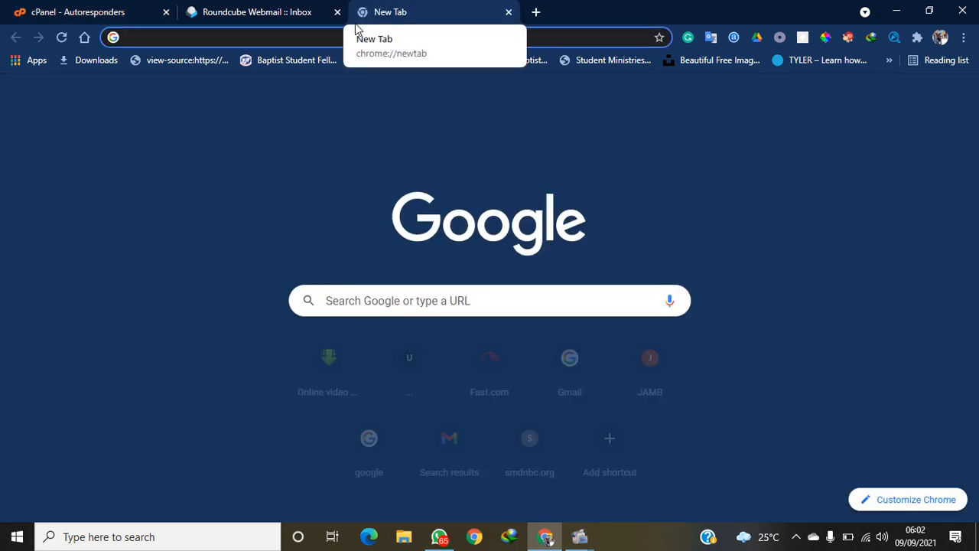
Load Gmail (mail.google.com) in the new tab
text(mai)
key(Return)
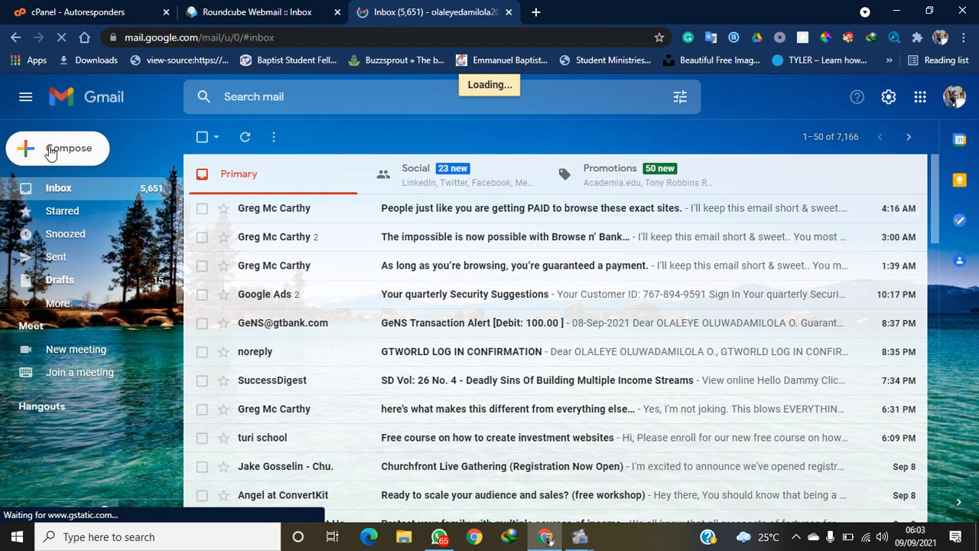
Send the site's info mailbox an email titled 'Good day sir, I want to join the training now'
click(50, 153)
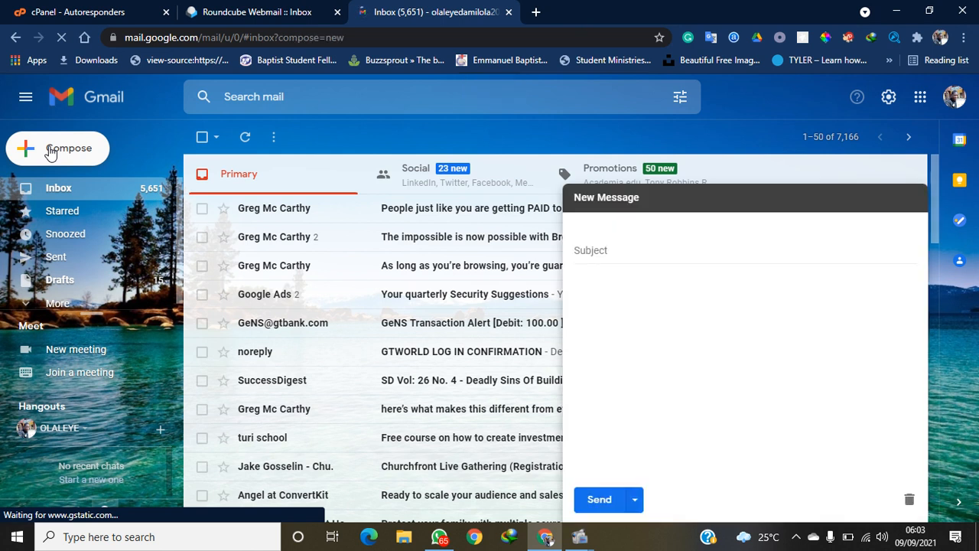
click(235, 11)
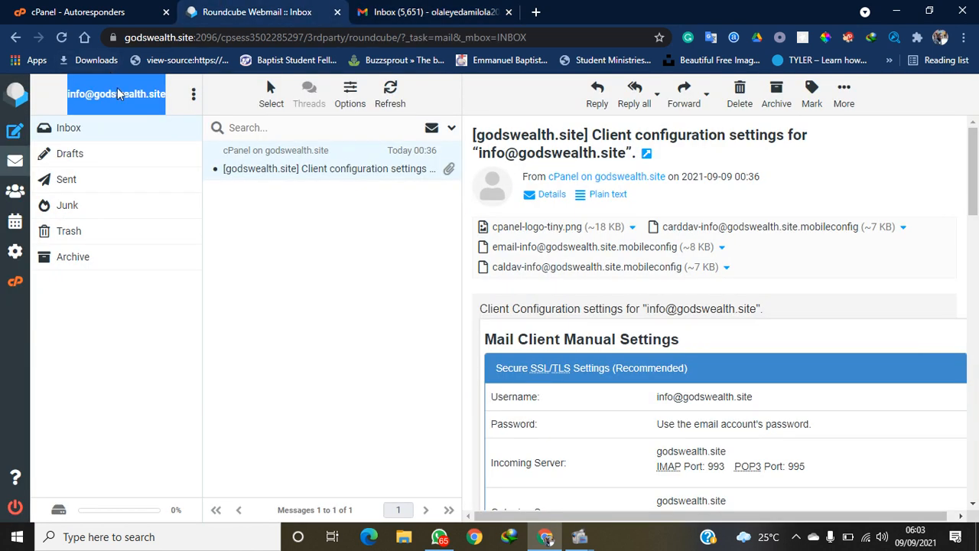
click(413, 12)
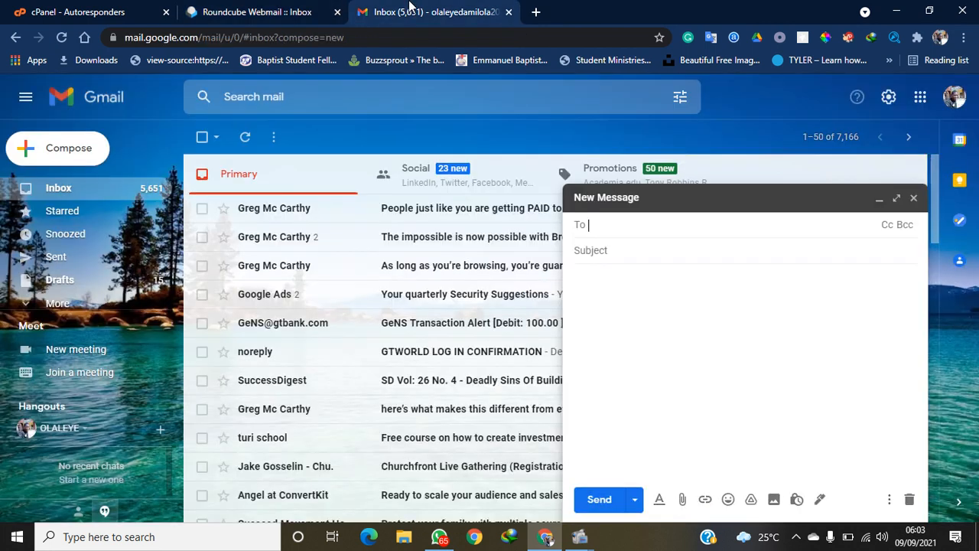
click(624, 227)
key(ctrl+v)
click(639, 251)
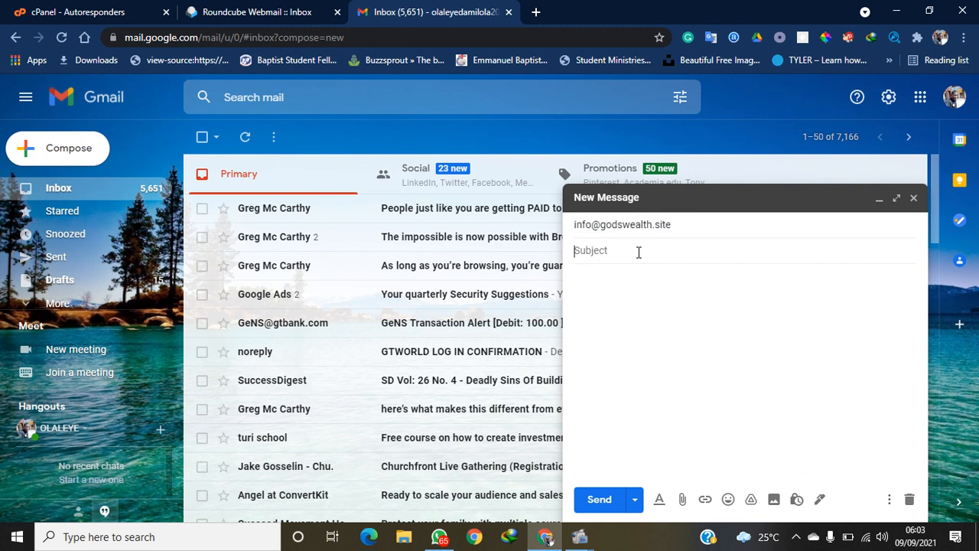
text(I)
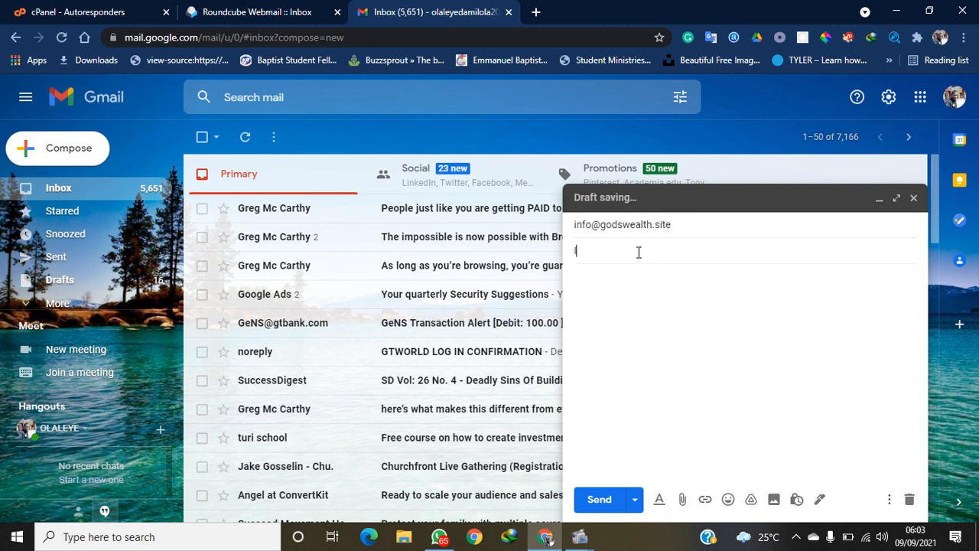
key(BackSpace)
text(G)
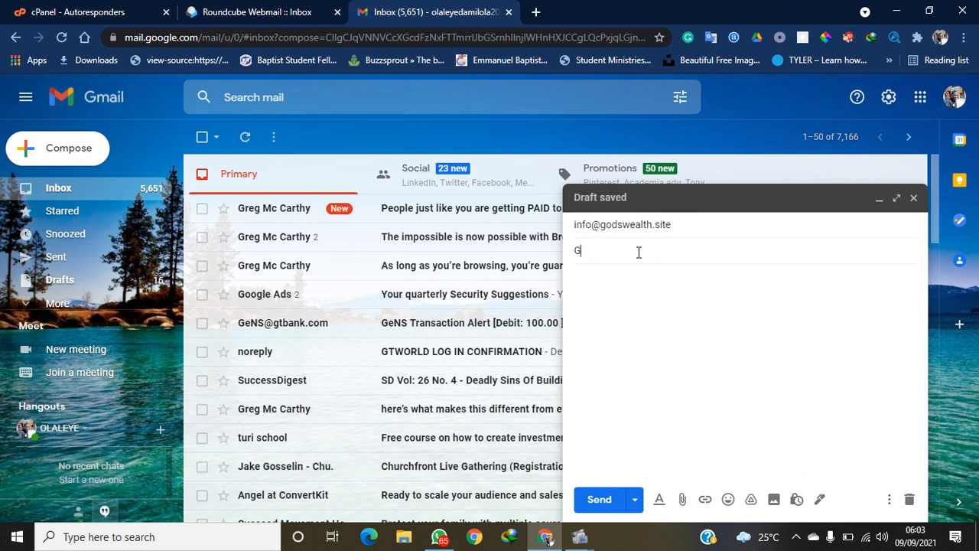
text(ood day sir, I)
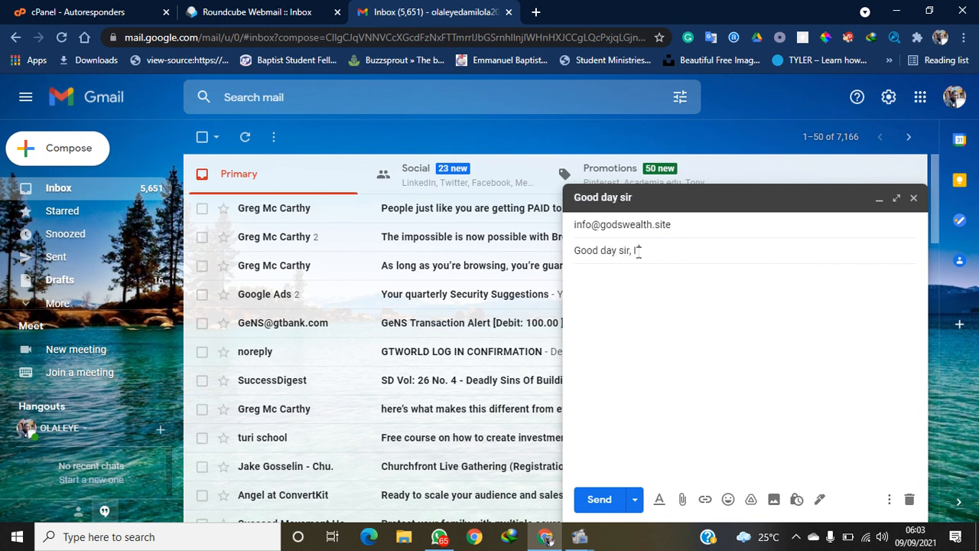
text( want to join the trainin)
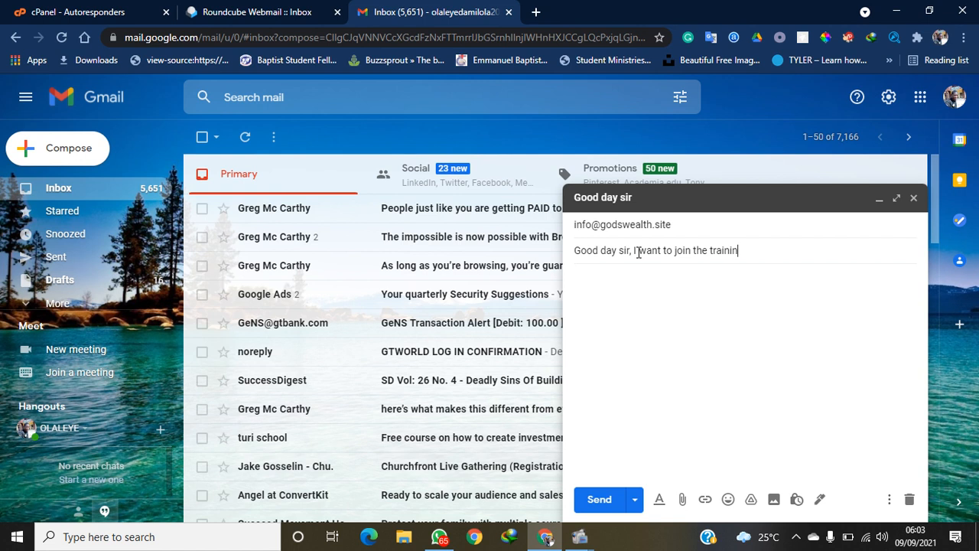
text(g now)
click(601, 499)
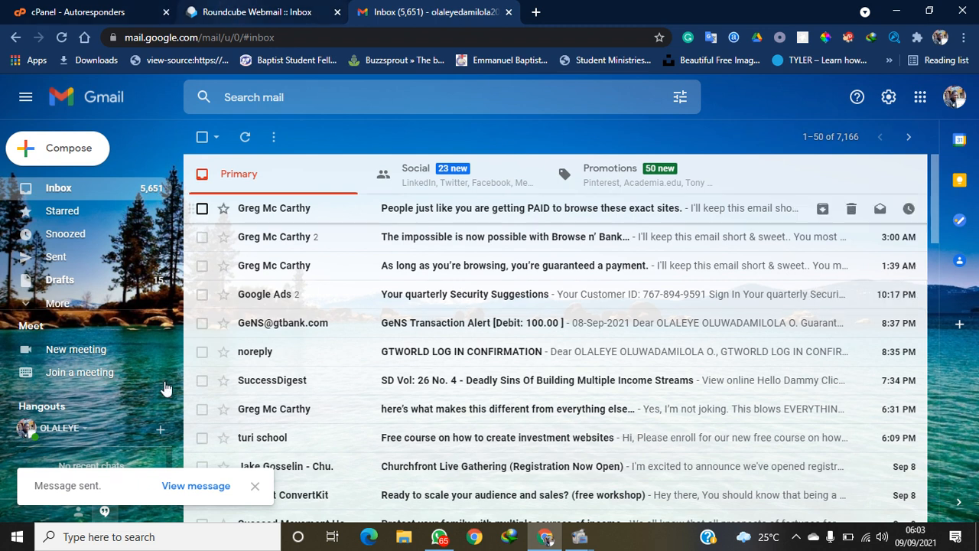
Switch to Roundcube and reload the info inbox repeatedly to check for the new message
click(319, 8)
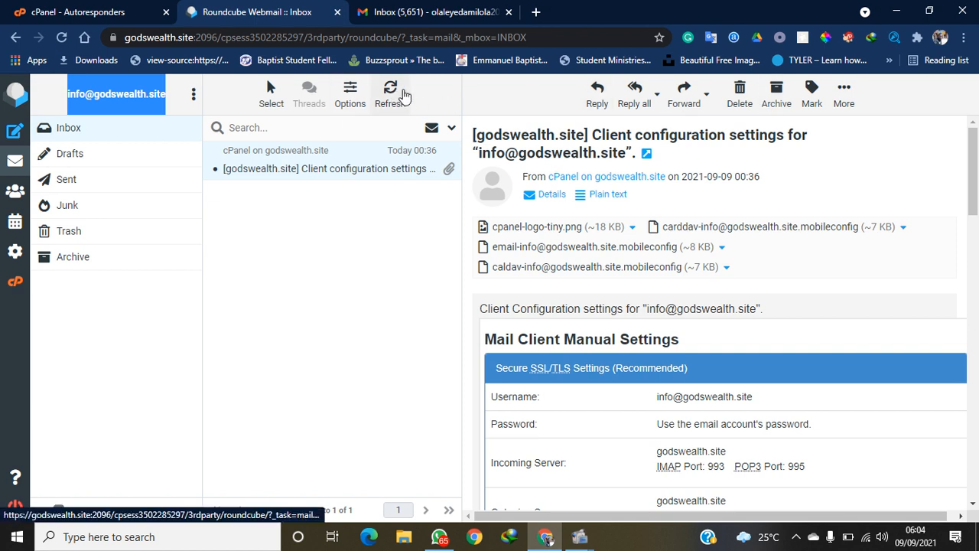
click(403, 92)
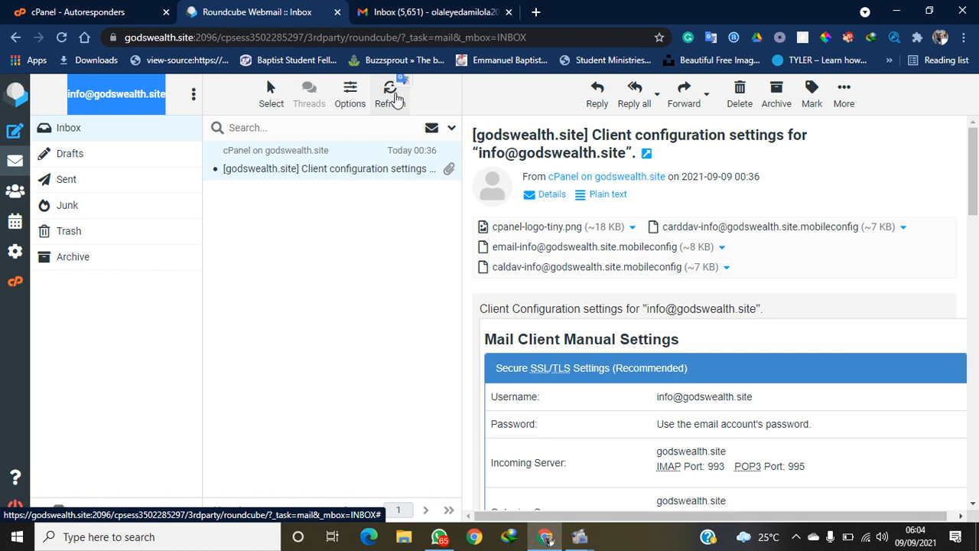
click(390, 101)
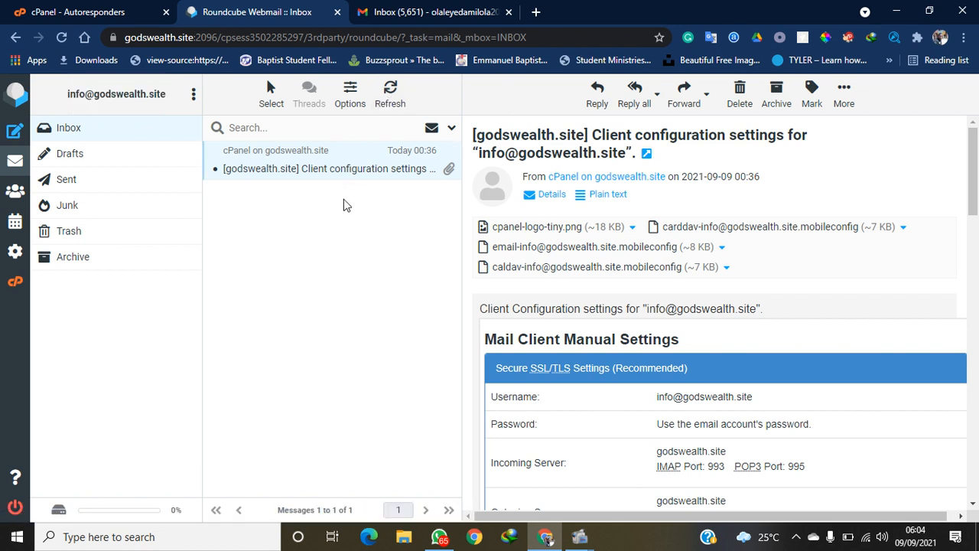
click(388, 104)
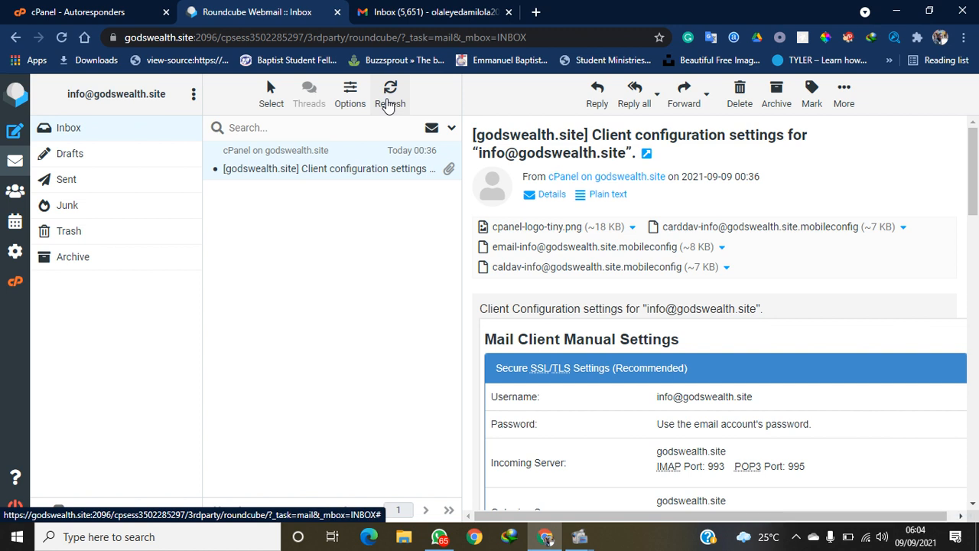
click(61, 38)
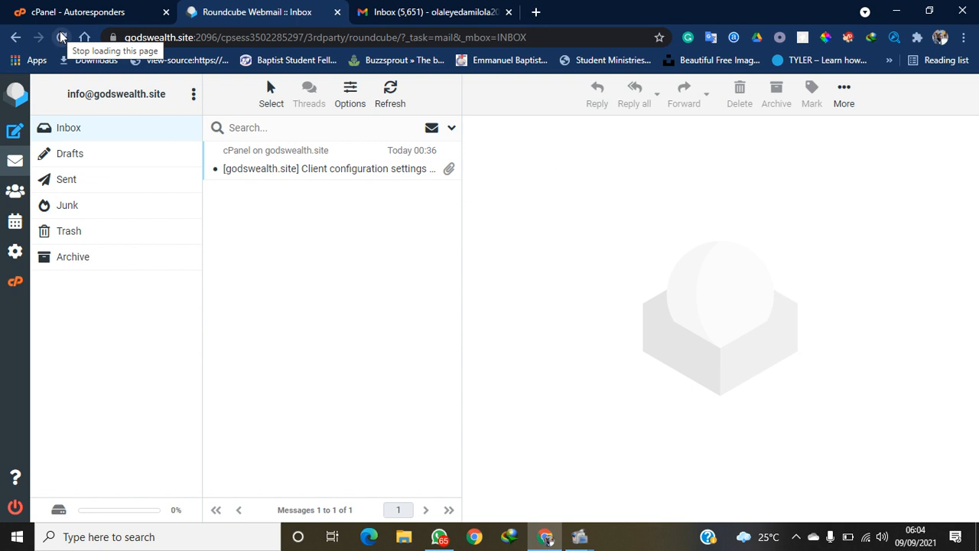
click(63, 37)
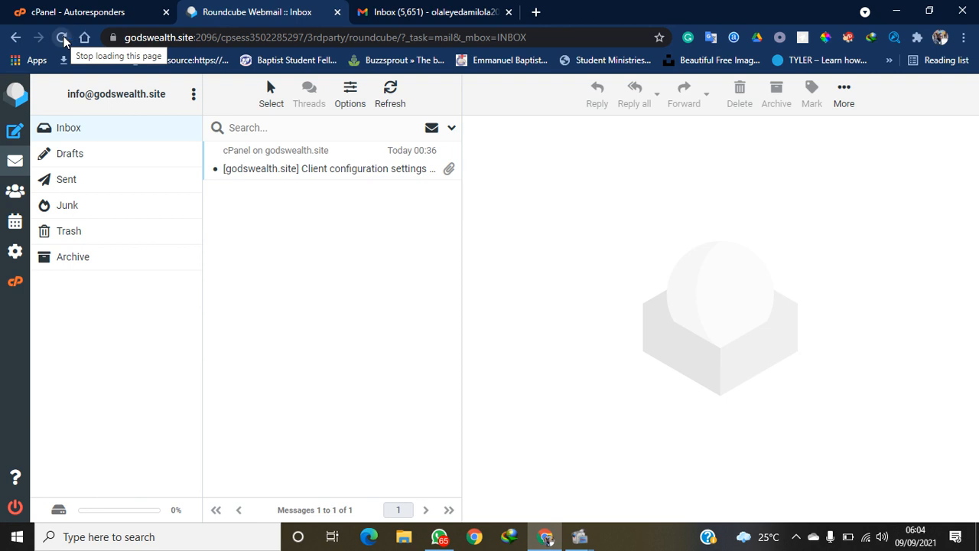
click(63, 37)
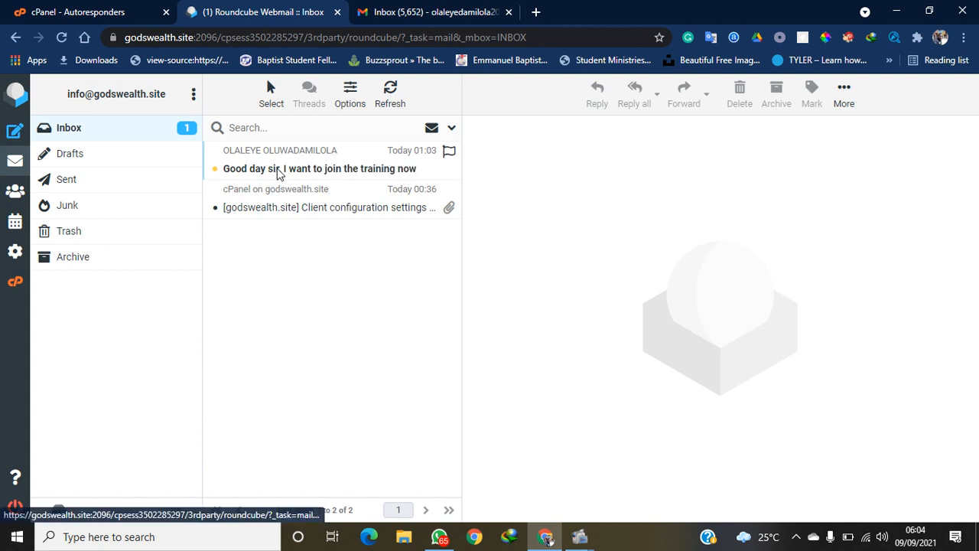
Read the 'Good day sir' training request in Roundcube, then switch over to Gmail
click(279, 170)
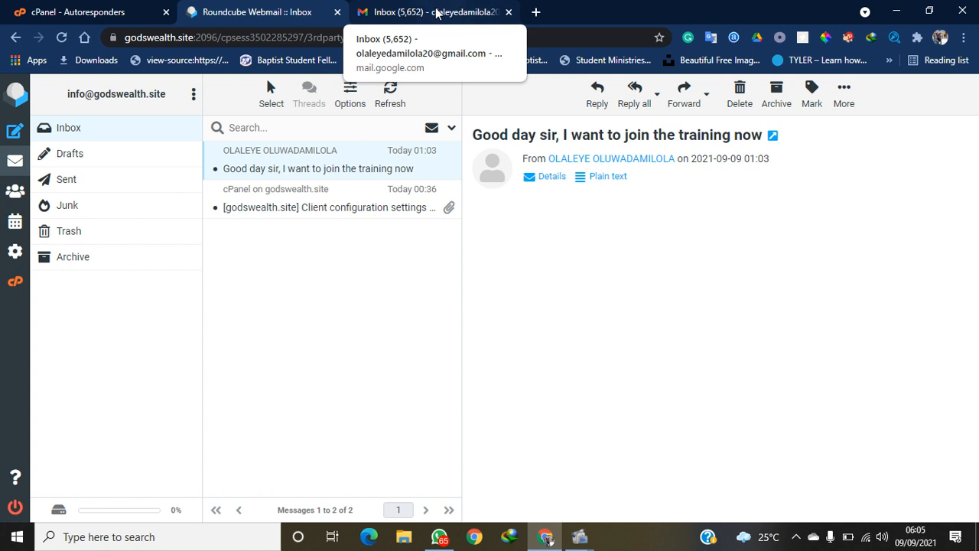
click(436, 13)
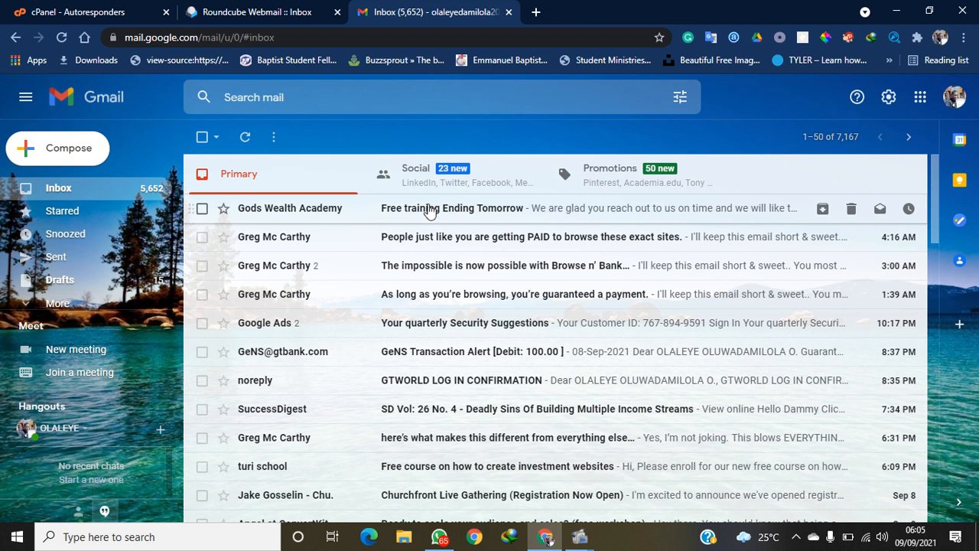
Read Gods Wealth Academy's 'Free training Ending Tomorrow' auto-reply in Gmail and go back to the inbox
click(430, 212)
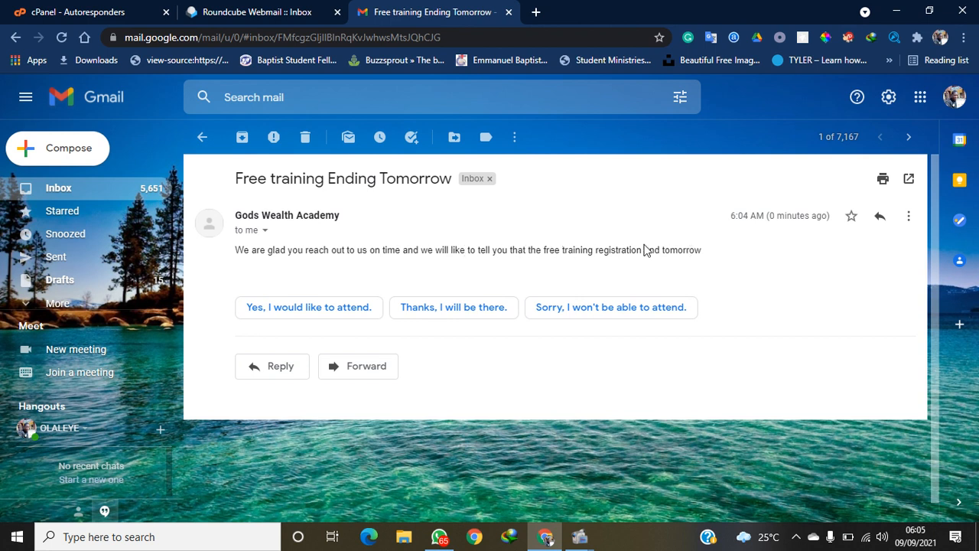
click(252, 12)
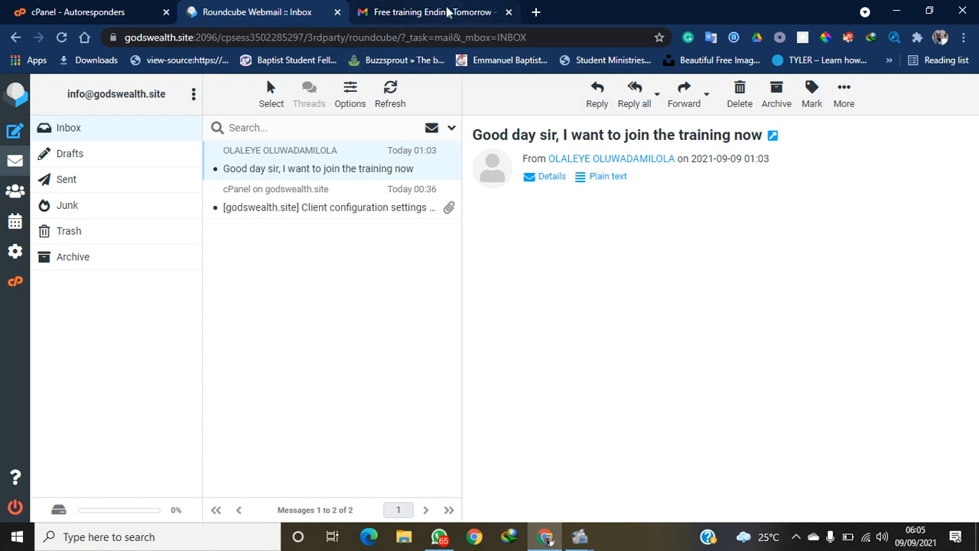
click(428, 11)
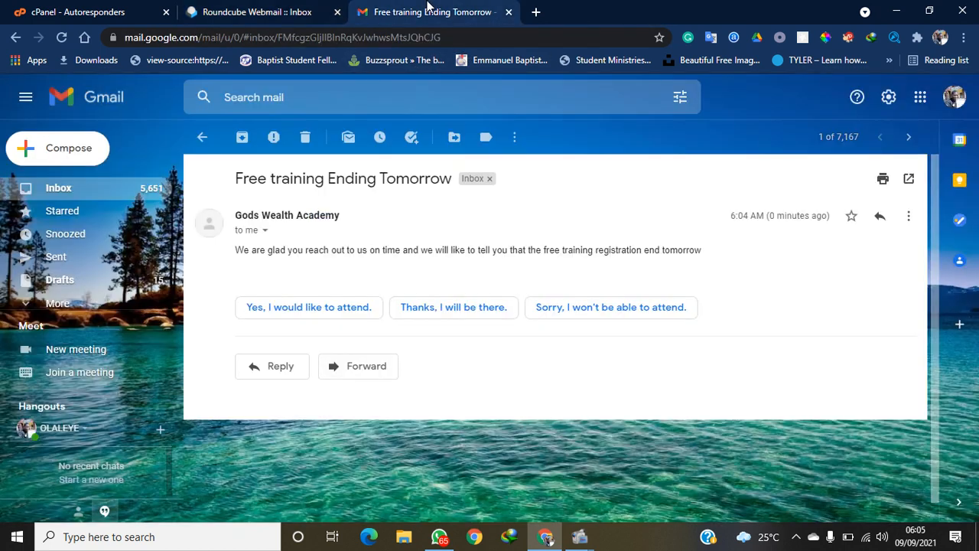
click(275, 9)
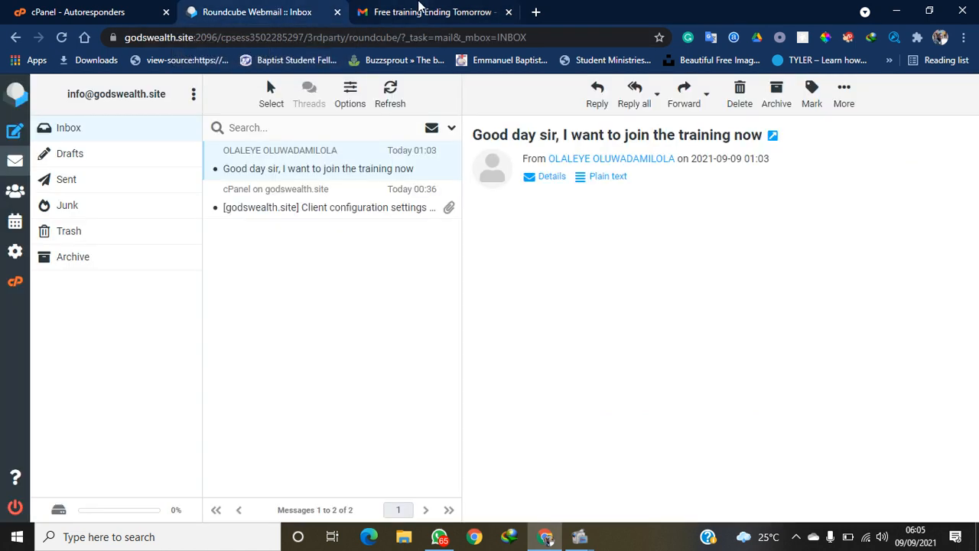
click(425, 12)
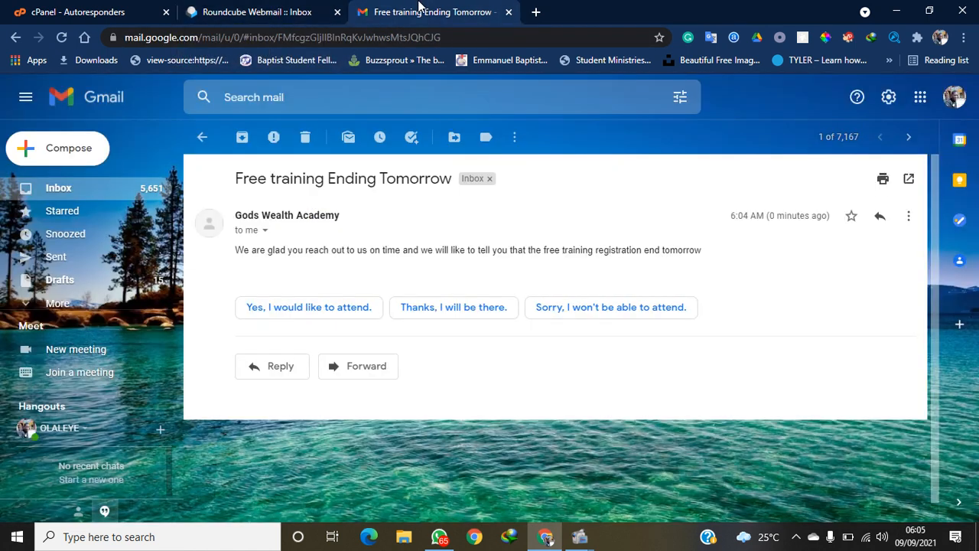
click(202, 136)
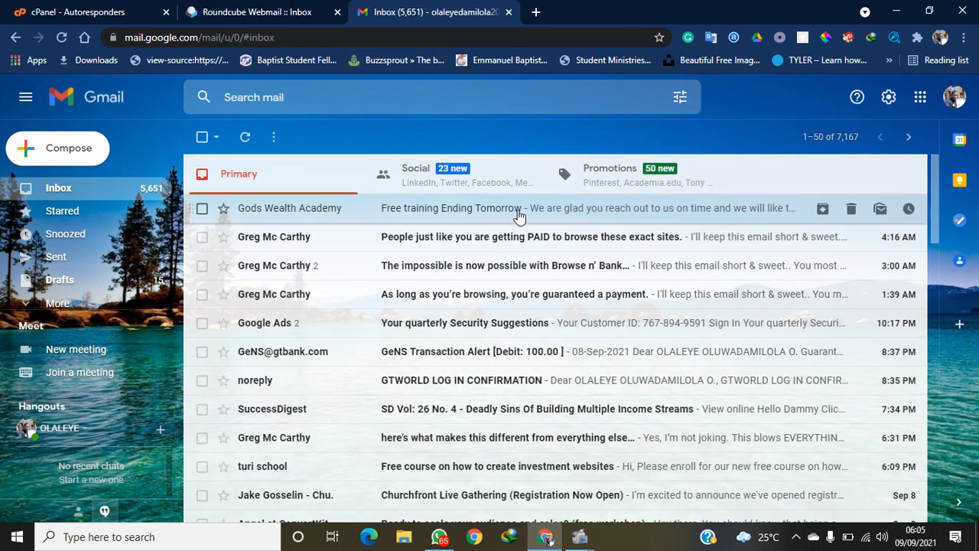
Browse Gmail's Social and Promotions categories, refresh Promotions, and return to Primary
click(483, 180)
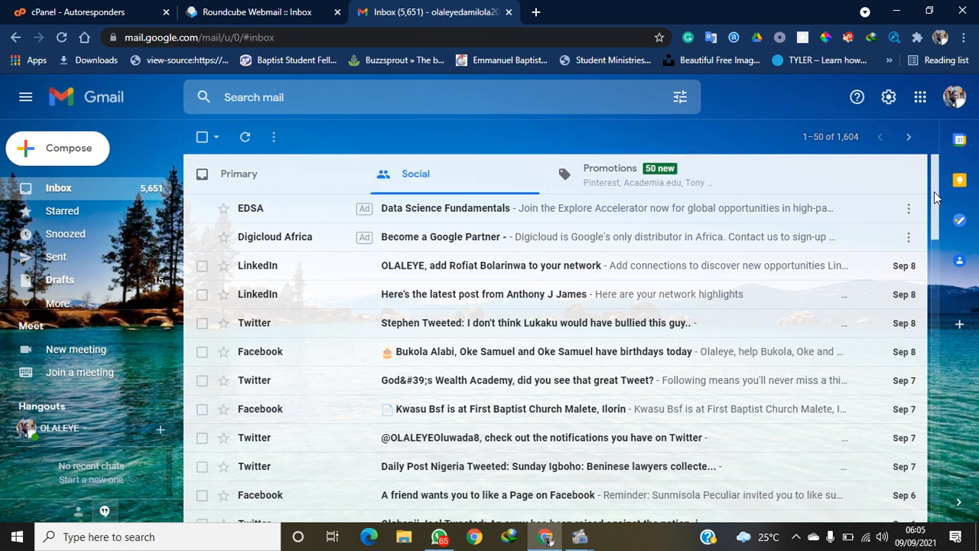
drag(935, 197, 937, 244)
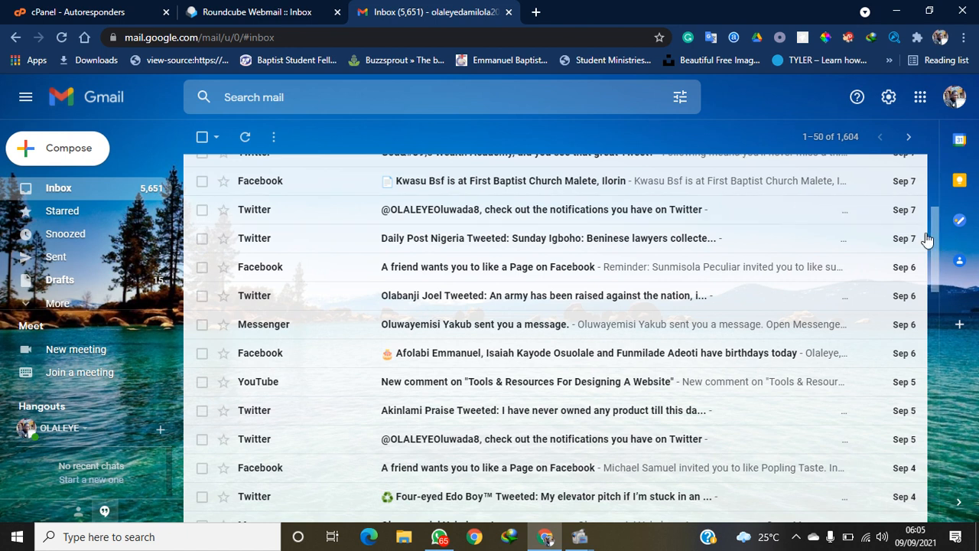
scroll(689, 198, up, 3)
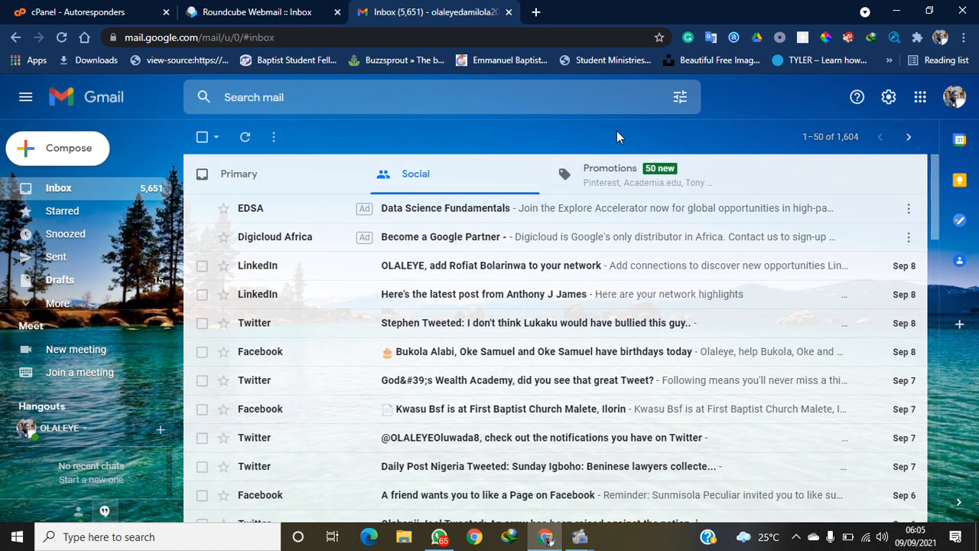
click(610, 175)
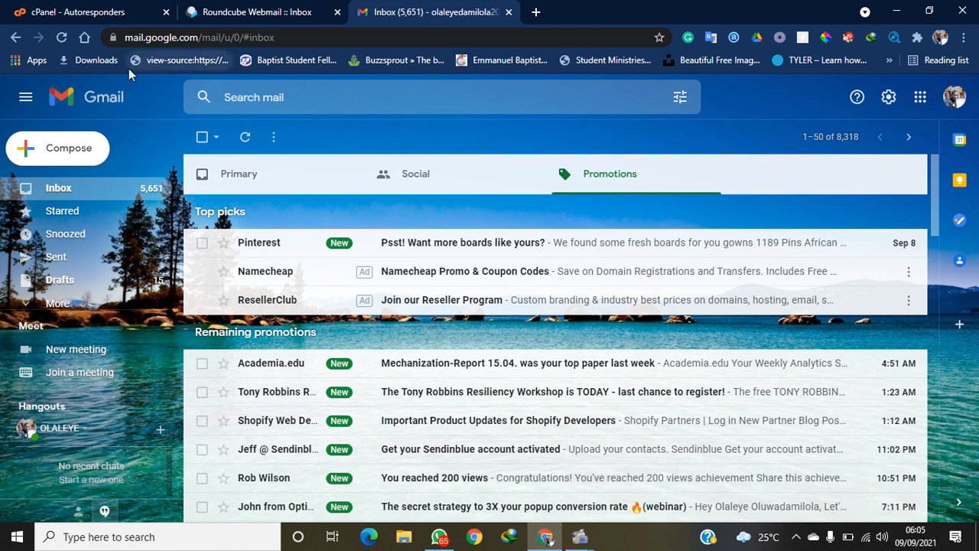
click(245, 138)
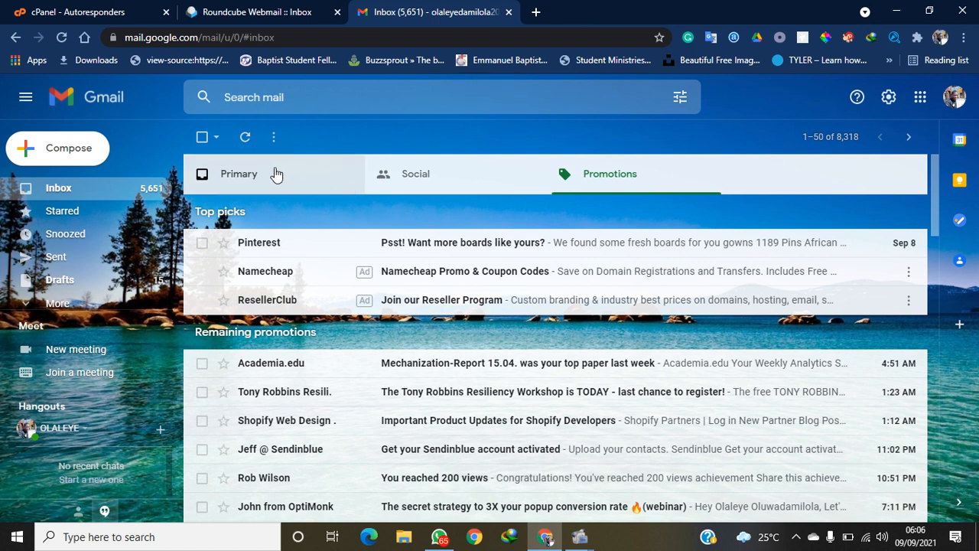
click(276, 173)
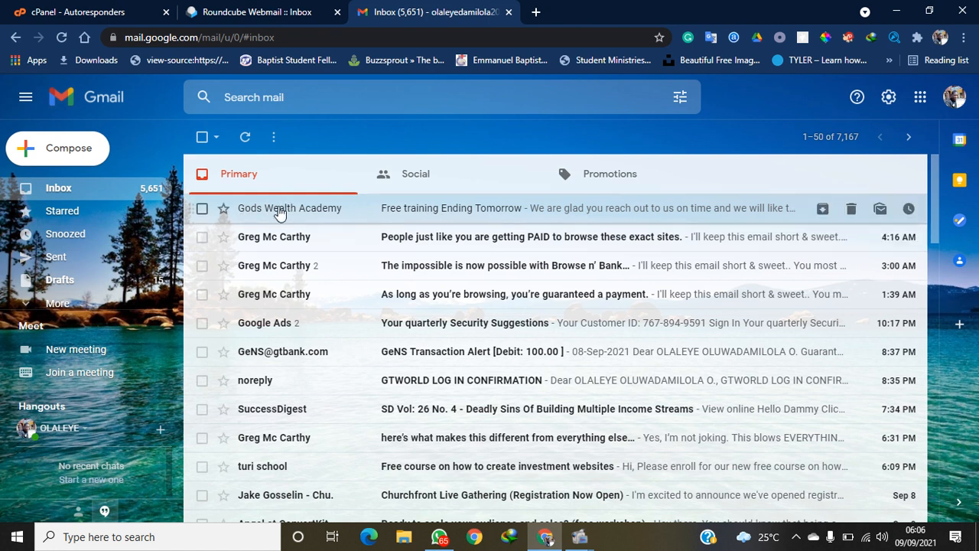
Expand the full sidebar label list and open the Spam folder
mouse_move(251, 217)
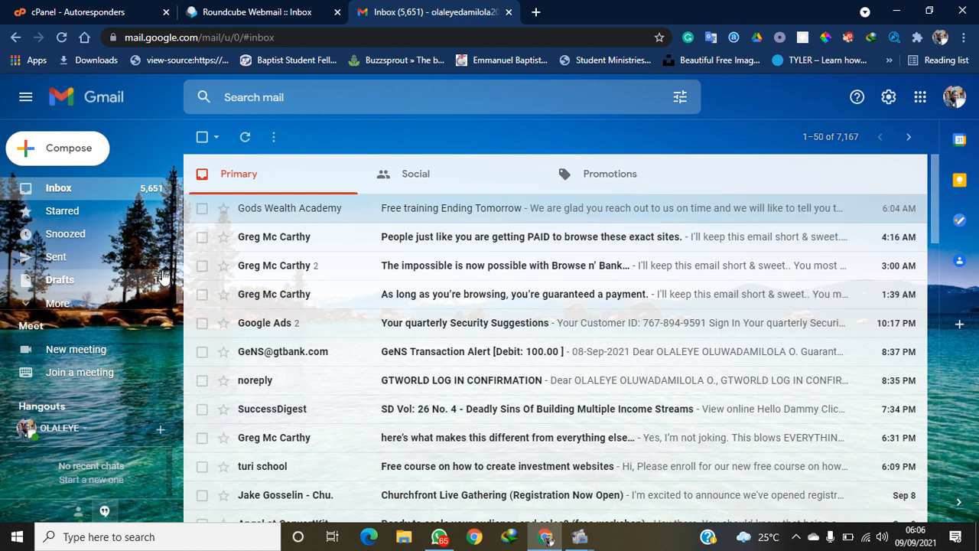
scroll(170, 314, down, 1)
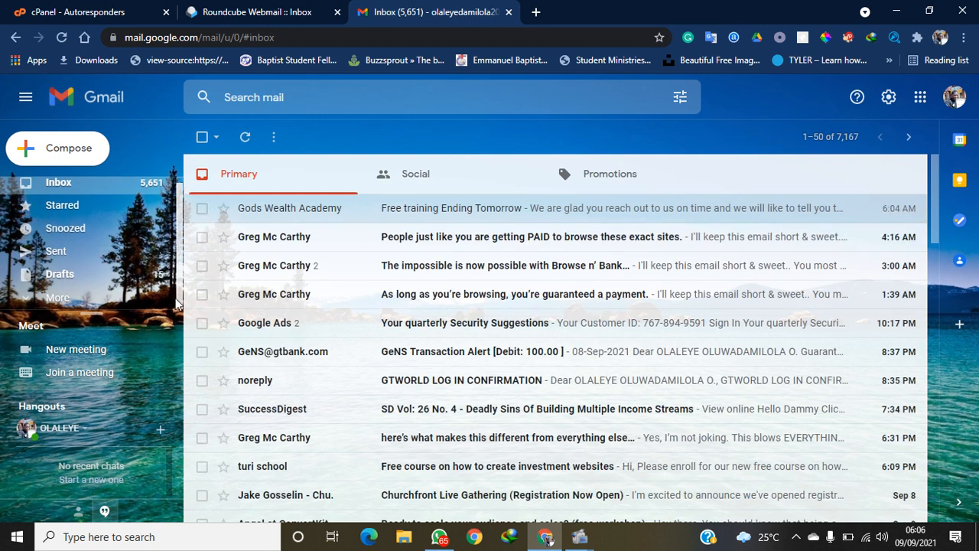
click(107, 296)
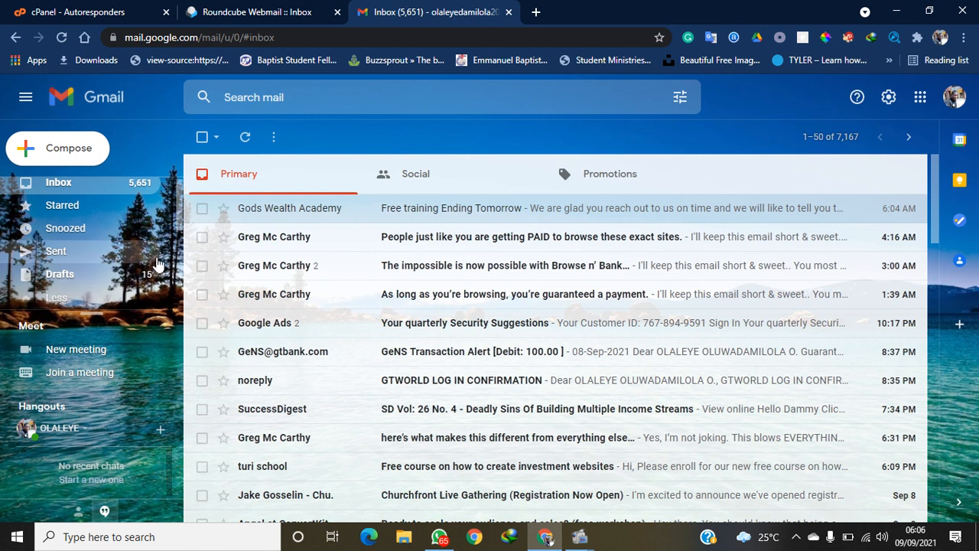
scroll(175, 279, down, 3)
scroll(175, 278, down, 1)
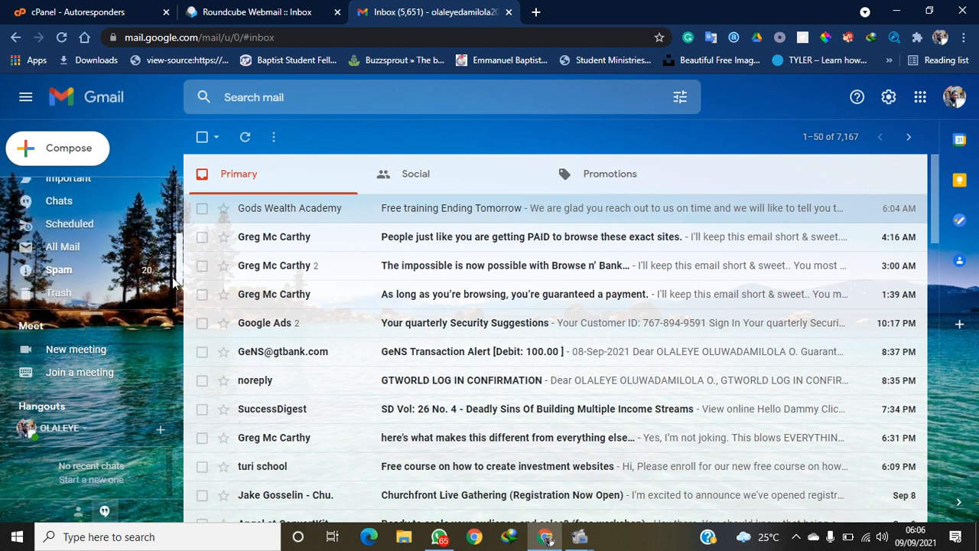
click(93, 261)
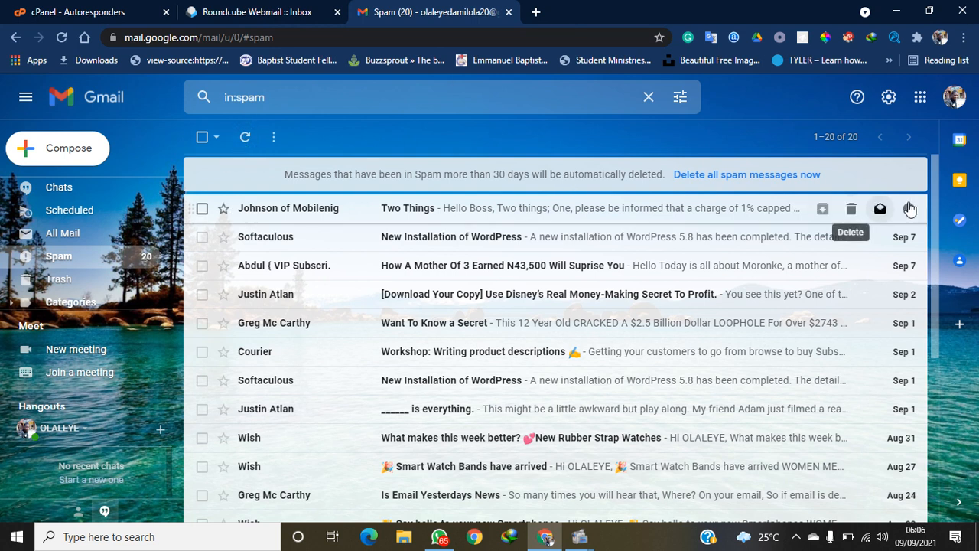
Search mail for 'Good day', open the training message, then return to the Spam list
drag(937, 221, 927, 143)
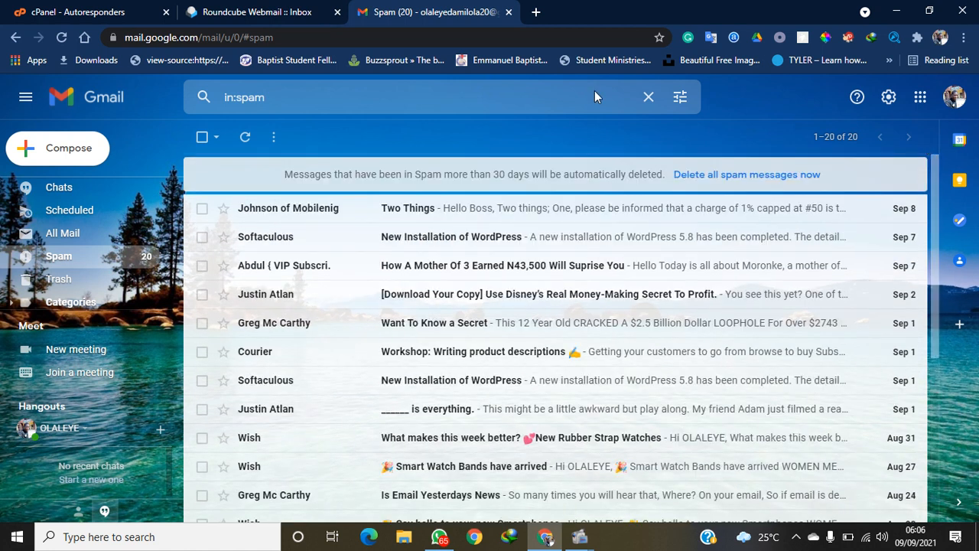
click(465, 97)
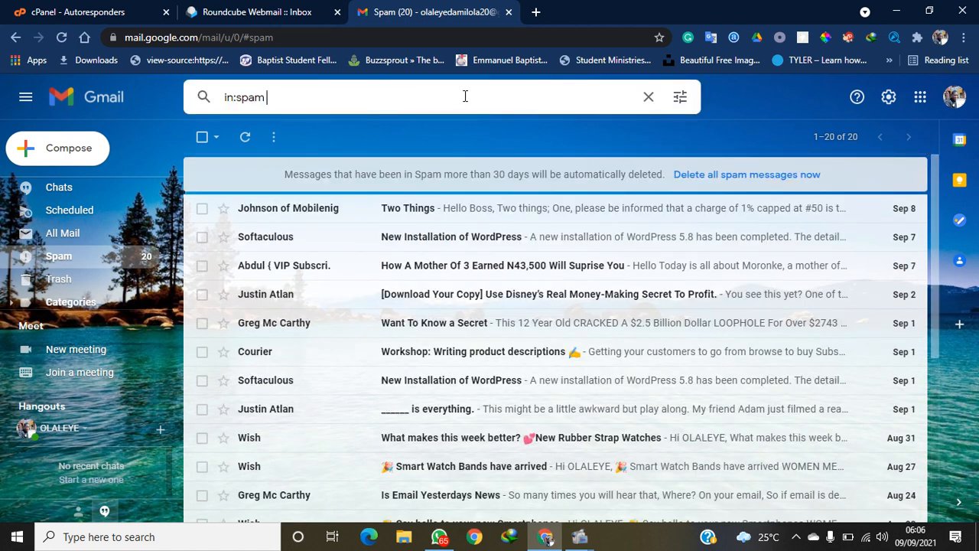
key(ctrl+a)
text(Good)
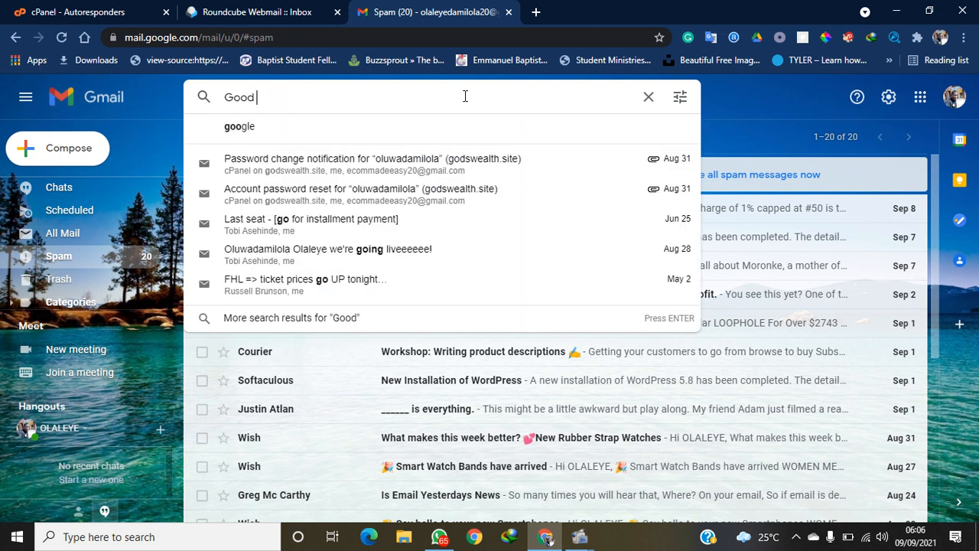
text( day)
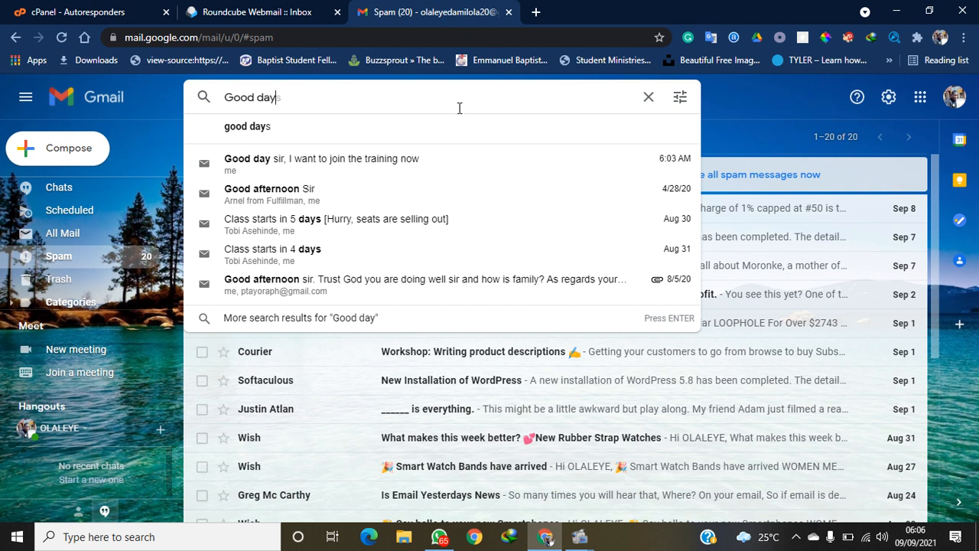
click(410, 161)
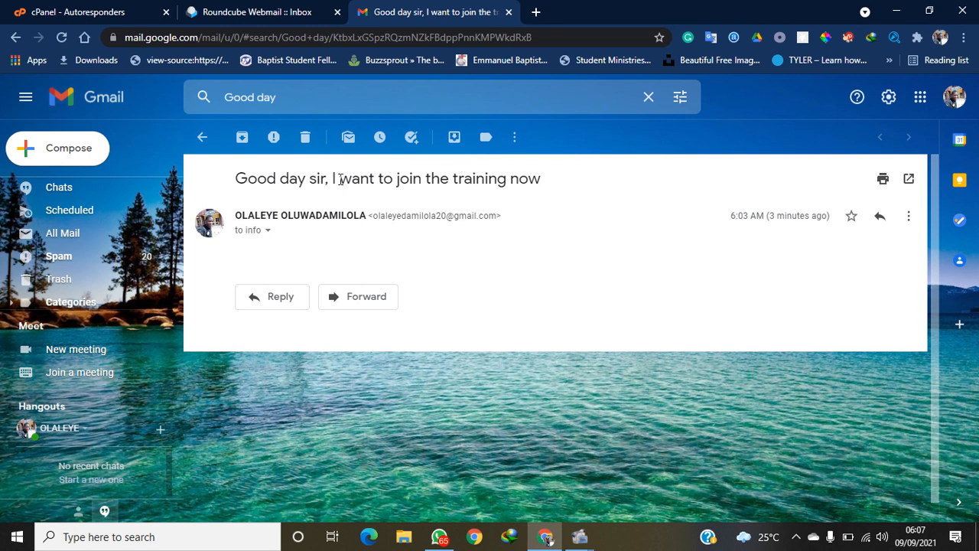
click(212, 143)
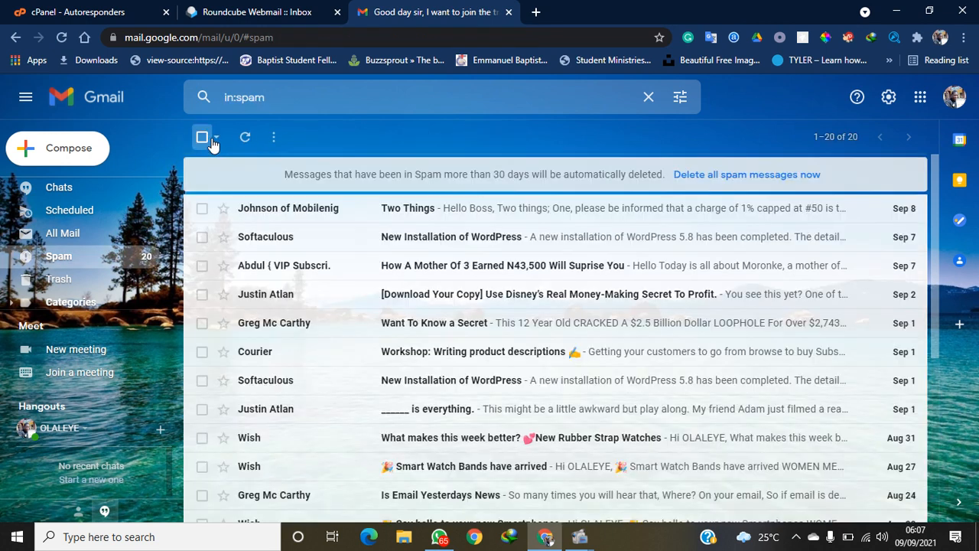
Start a new mail search for 'good day sir'
click(300, 97)
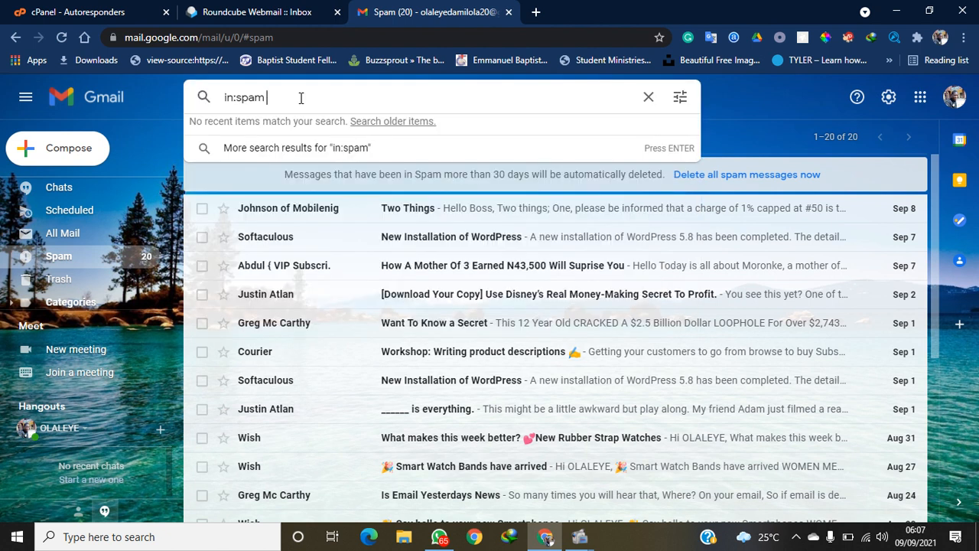
key(ctrl+a)
text(h)
key(BackSpace)
text(go)
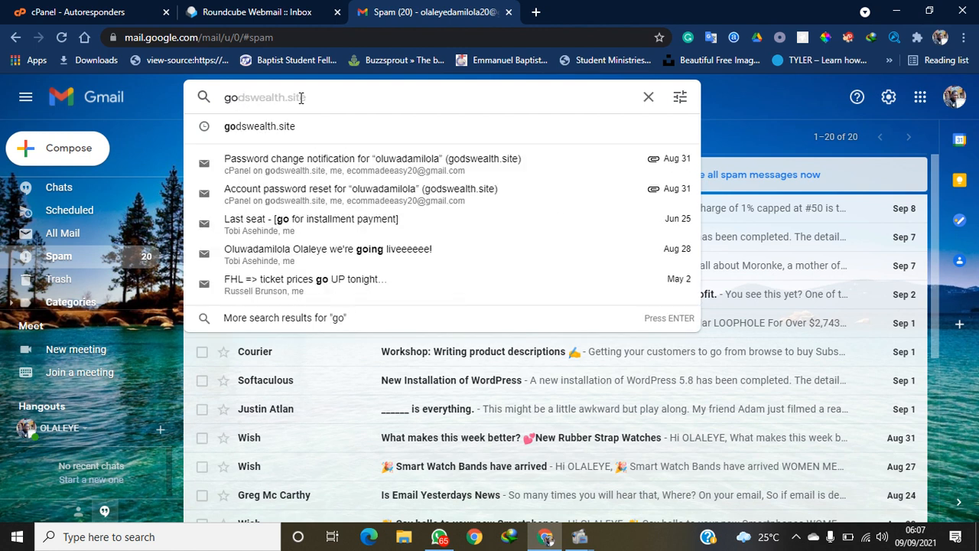
text(od day si)
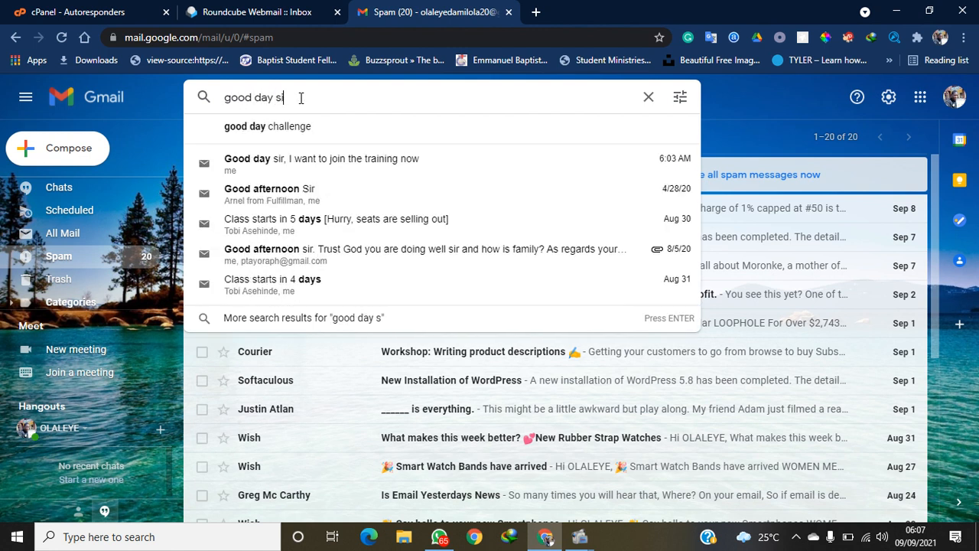
text(r)
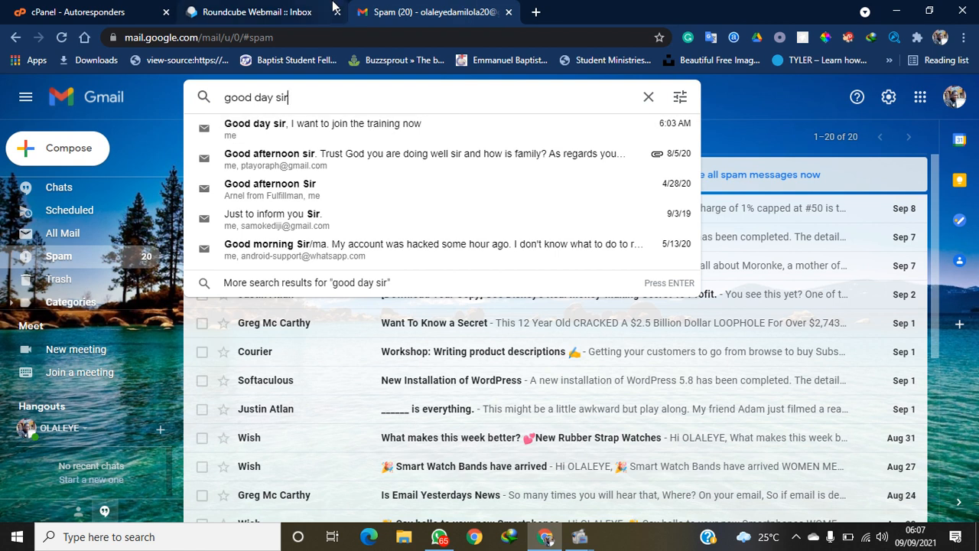
Open the info account's webmail via Email Accounts' Check Email, then return to cPanel home
click(299, 9)
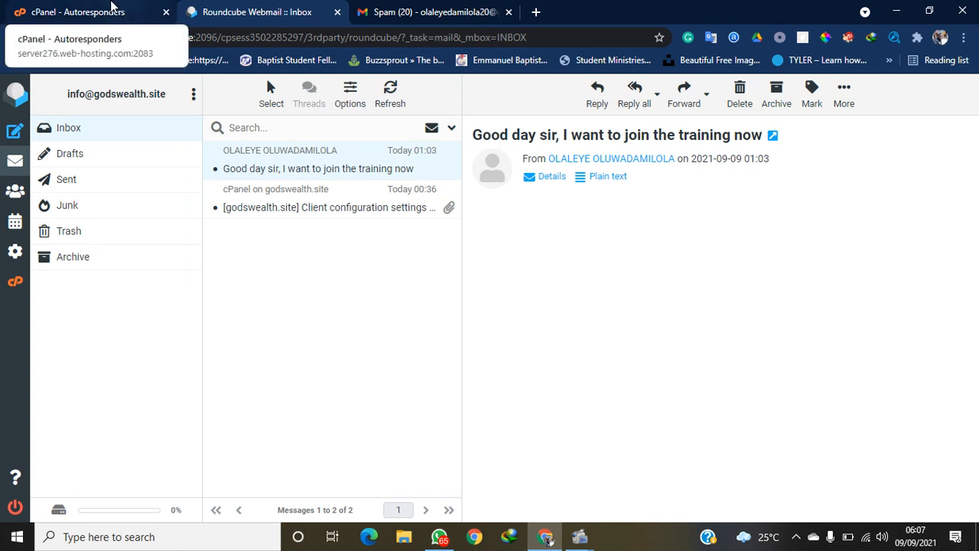
click(112, 6)
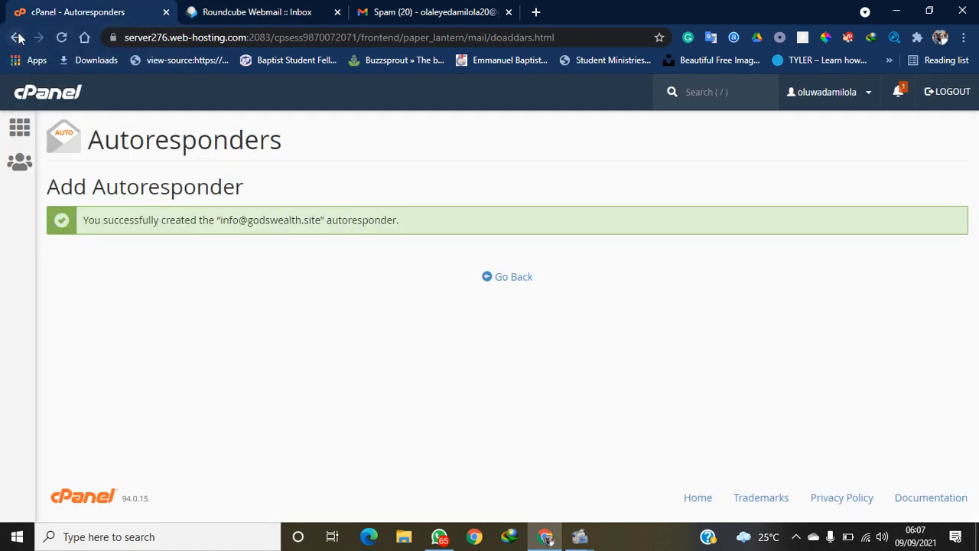
click(18, 120)
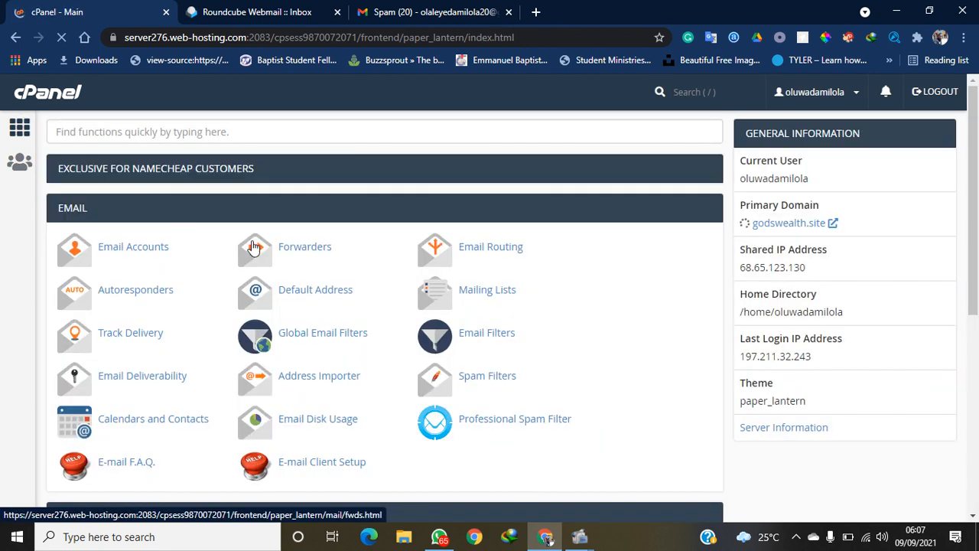
click(133, 247)
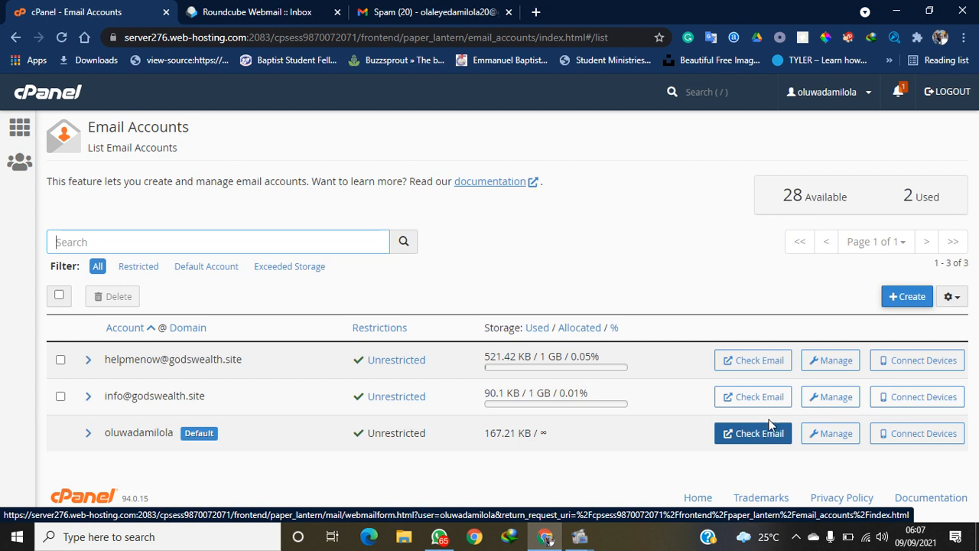
click(762, 406)
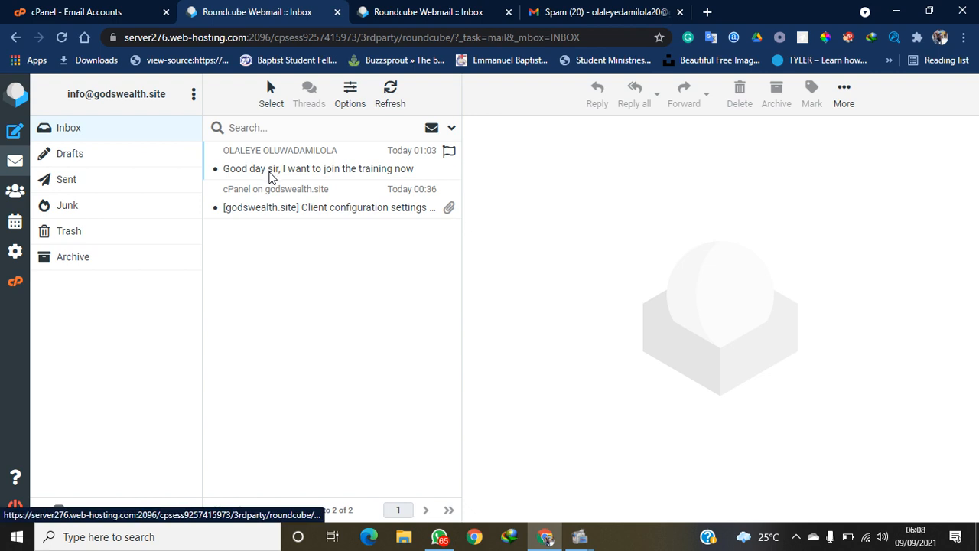
click(111, 9)
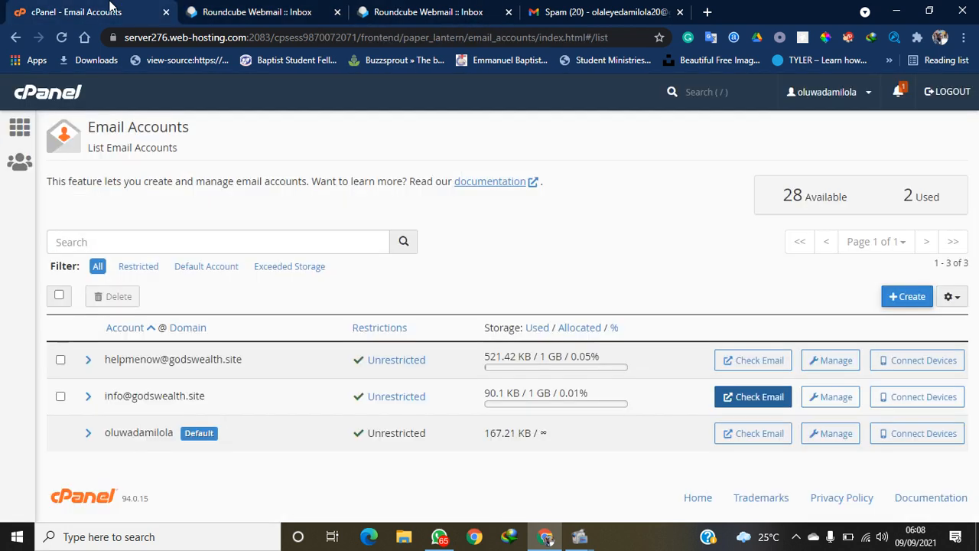
click(21, 130)
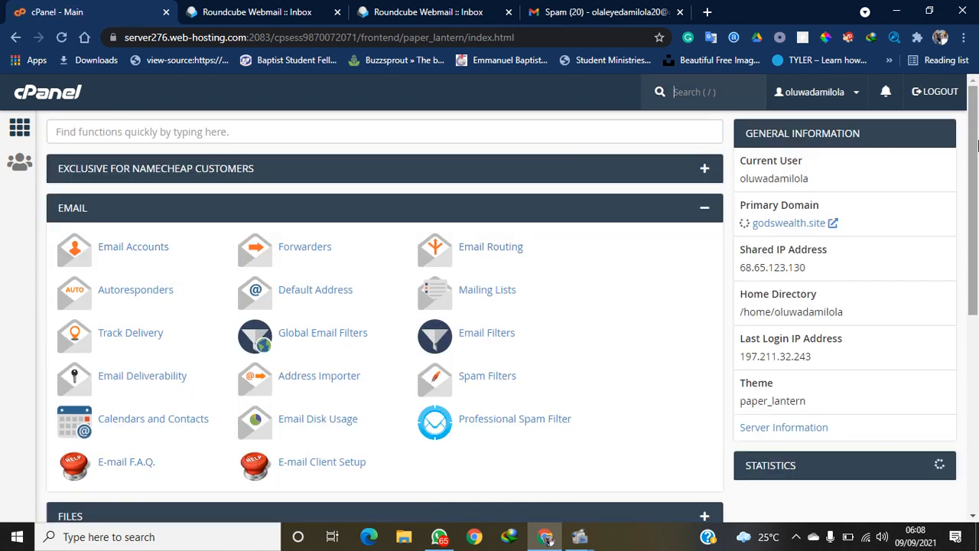
Collapse the Email section and expand Softaculous Apps Installer to show WordPress, Joomla and phpBB
click(707, 215)
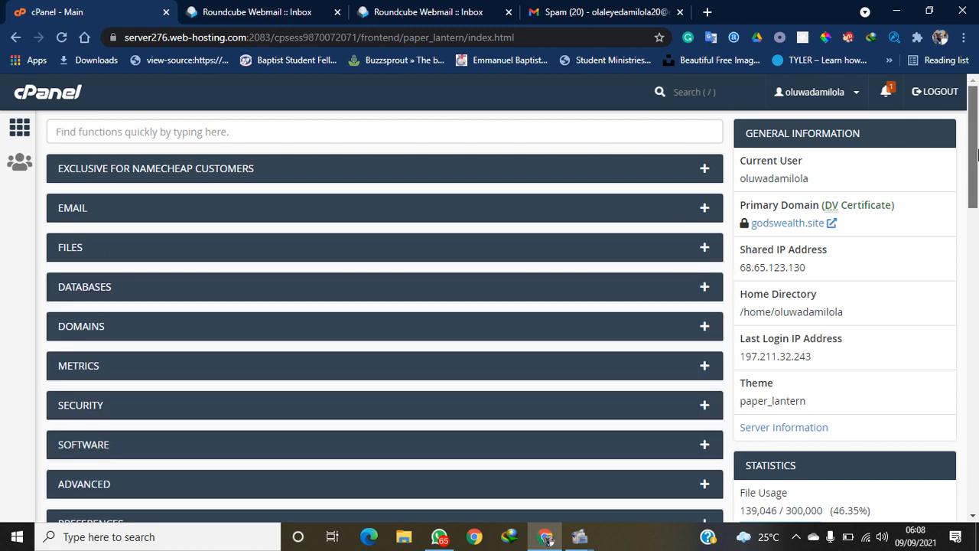
scroll(891, 199, down, 2)
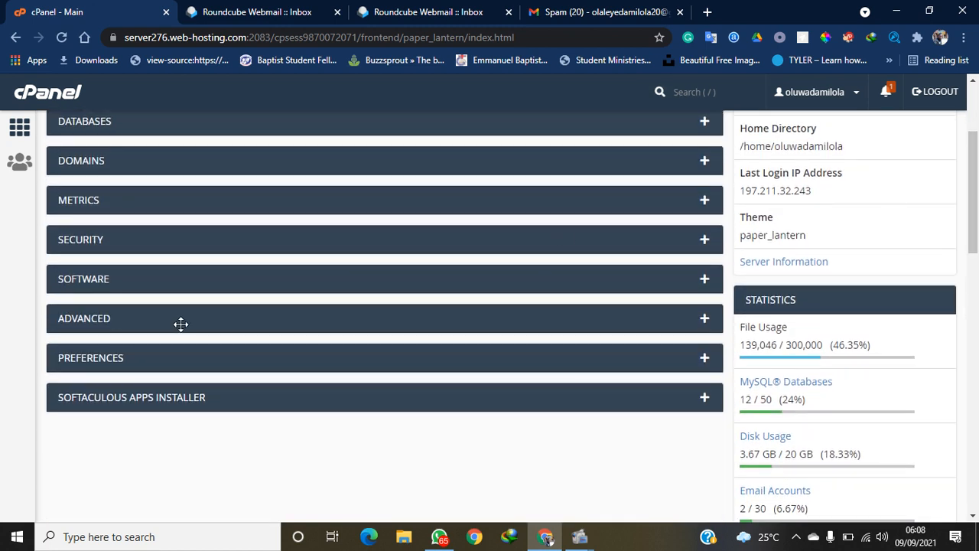
click(704, 398)
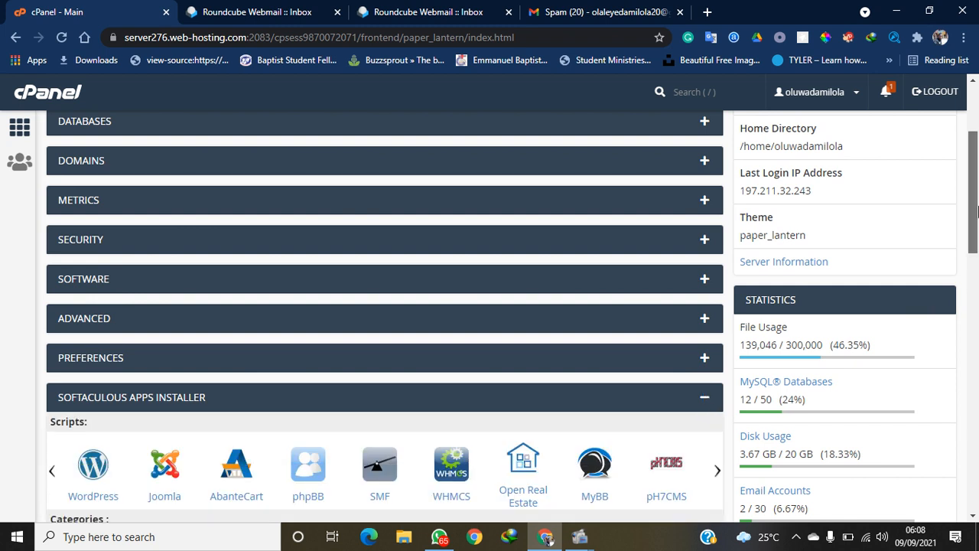
drag(976, 212, 968, 256)
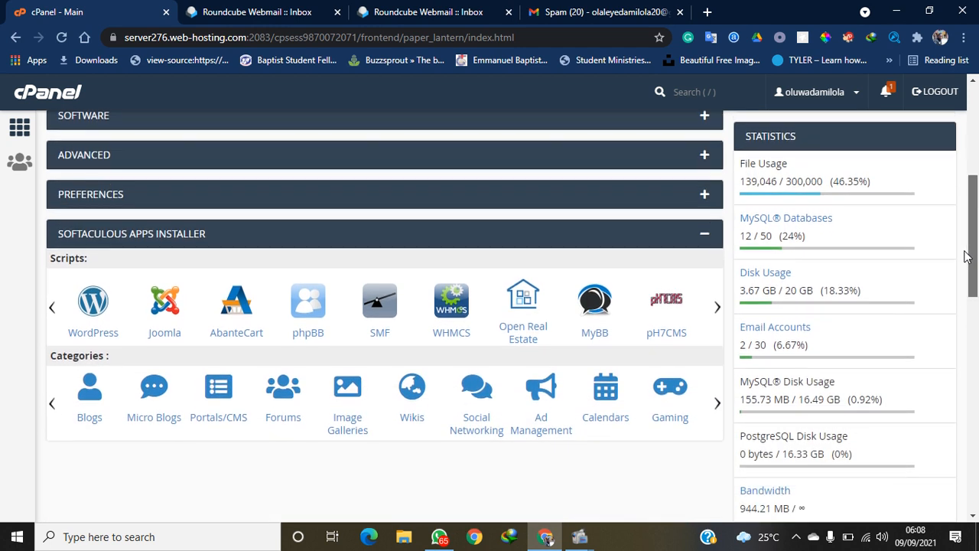
drag(967, 257, 965, 259)
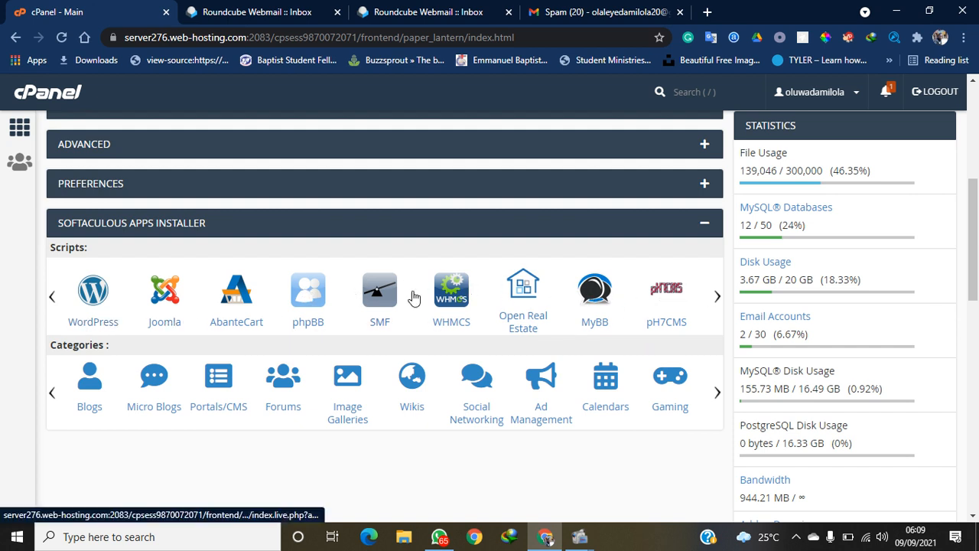
Open WordPress under Softaculous Scripts and bring up its Install form
click(93, 300)
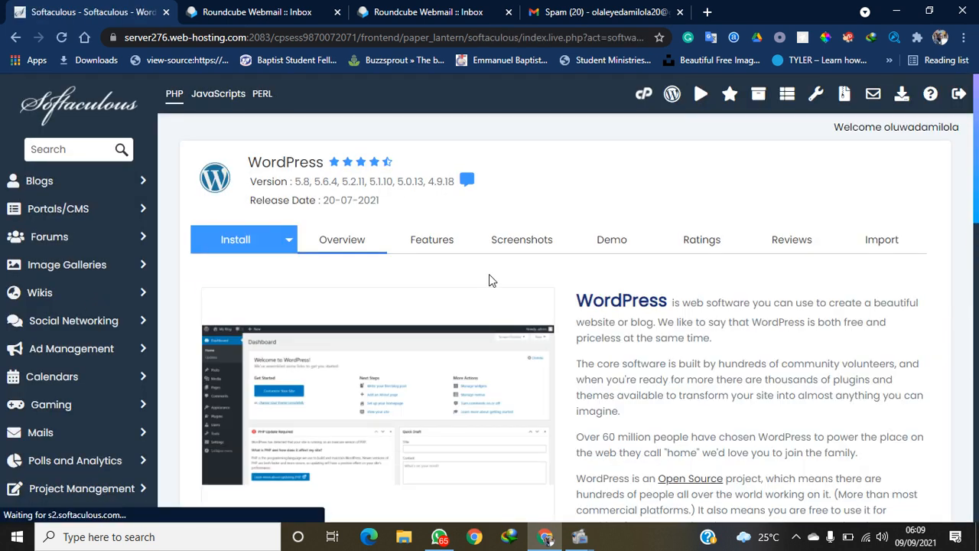
click(236, 243)
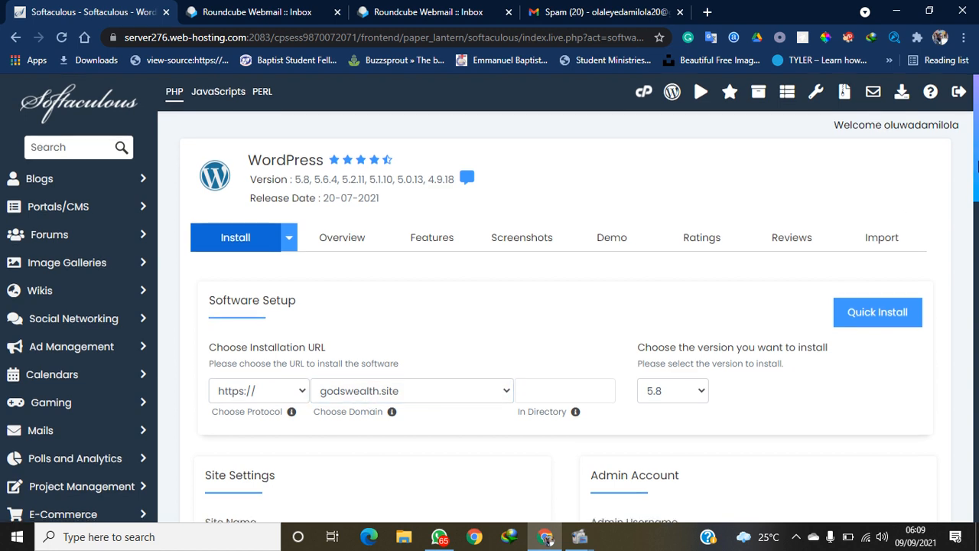
Set the WordPress installation directory to 'blog'
drag(974, 167, 976, 201)
scroll(976, 201, down, 3)
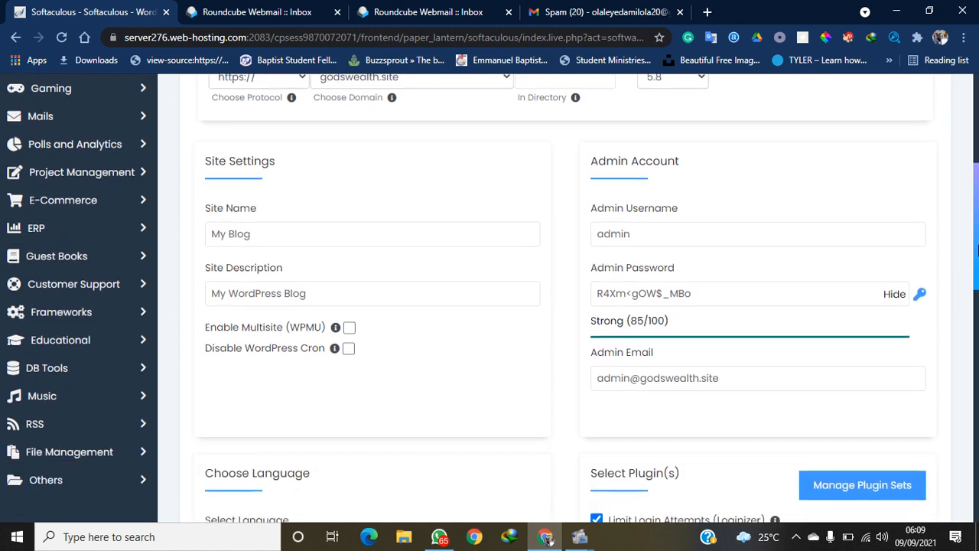
click(553, 78)
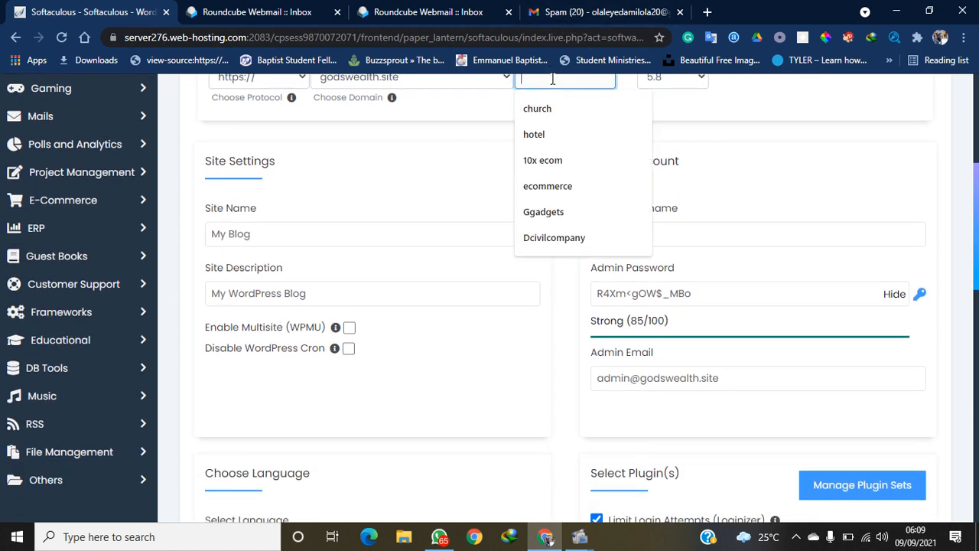
text(blog)
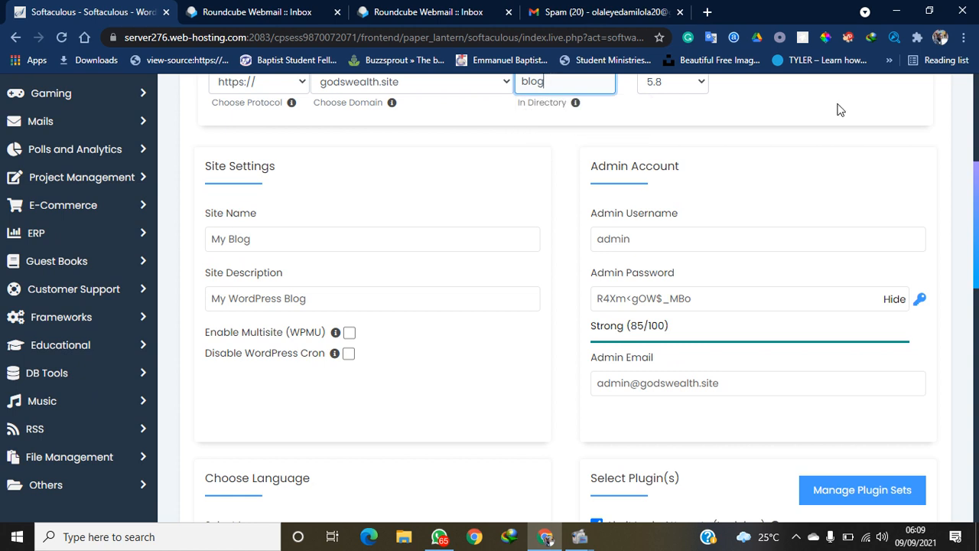
scroll(976, 201, down, 1)
drag(977, 200, 977, 214)
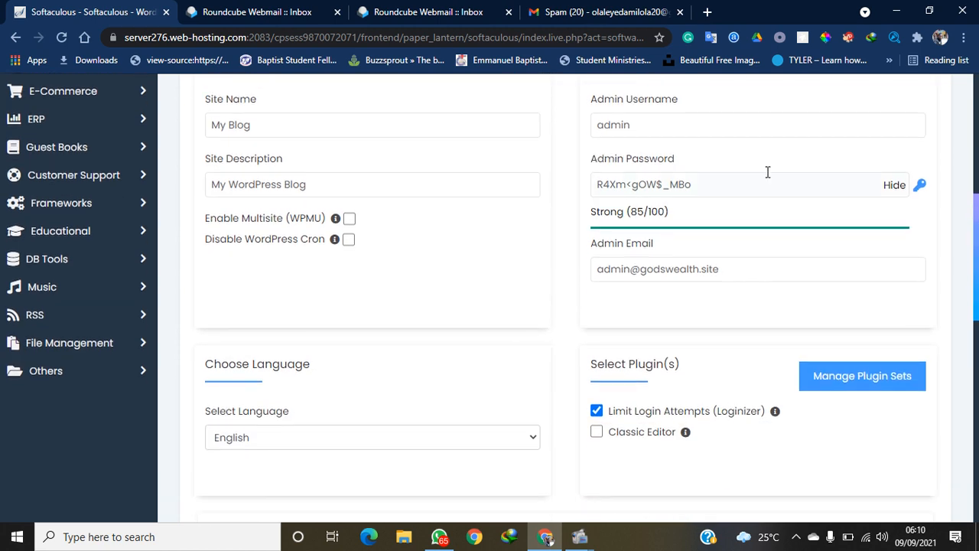
Replace the admin username with 'admin'
click(717, 124)
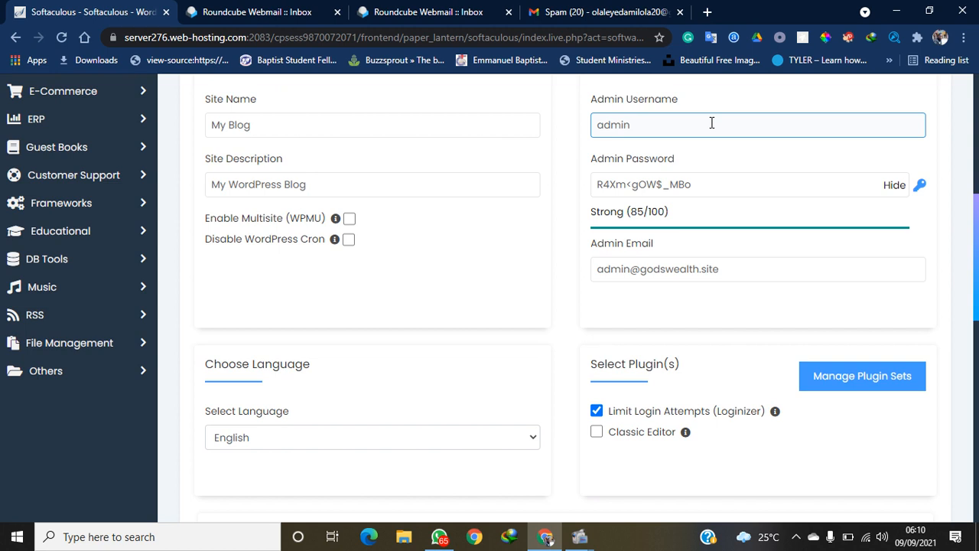
scroll(125, 304, up, 5)
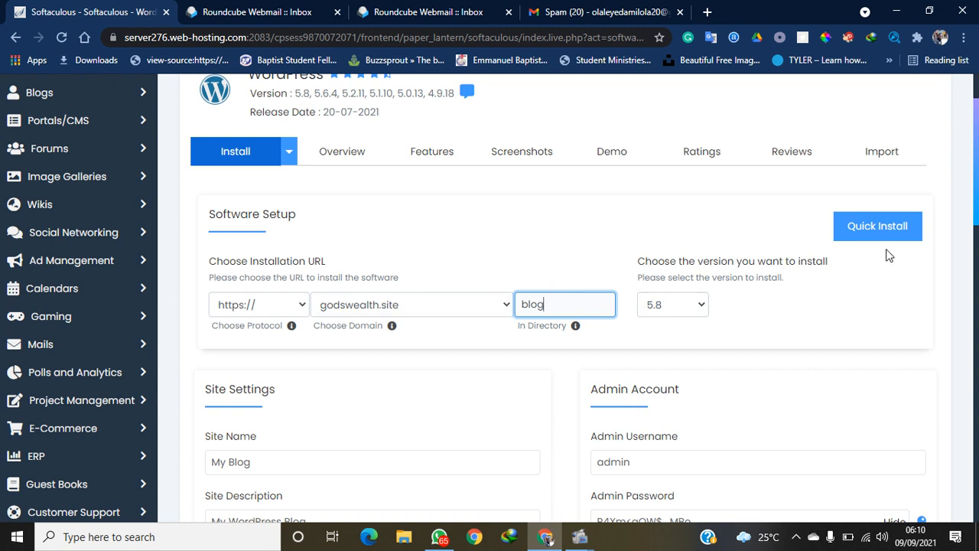
drag(977, 127, 975, 179)
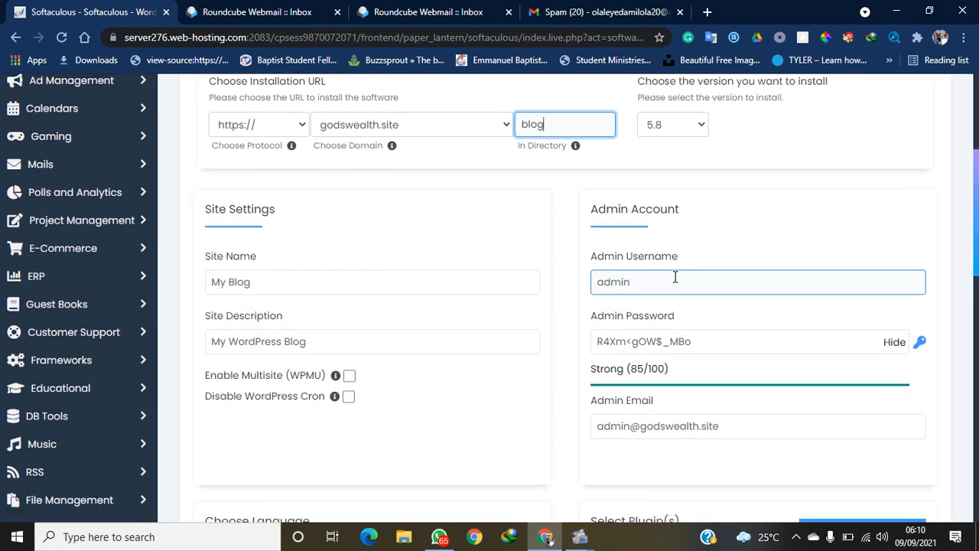
drag(675, 277, 575, 286)
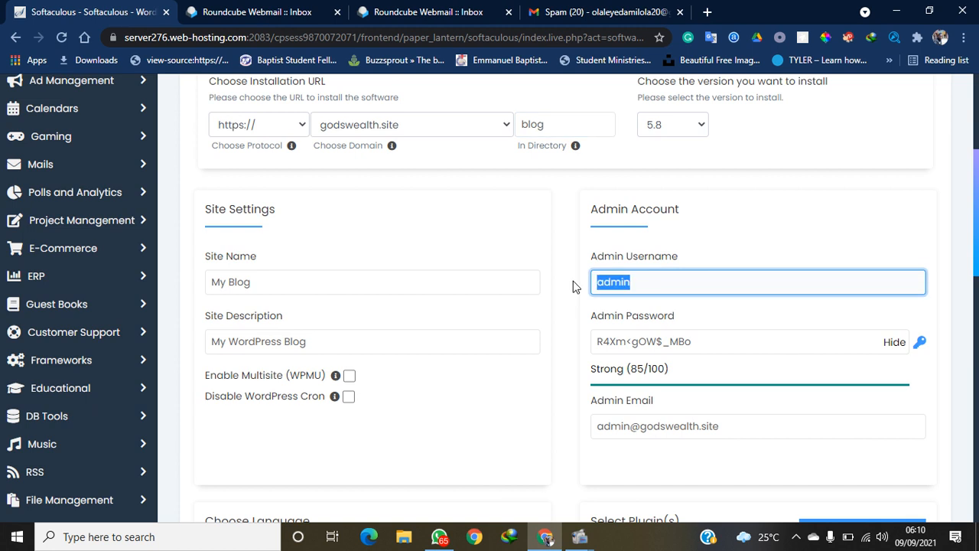
text(BLog)
key(BackSpace)
key(BackSpace)
key(BackSpace)
key(BackSpace)
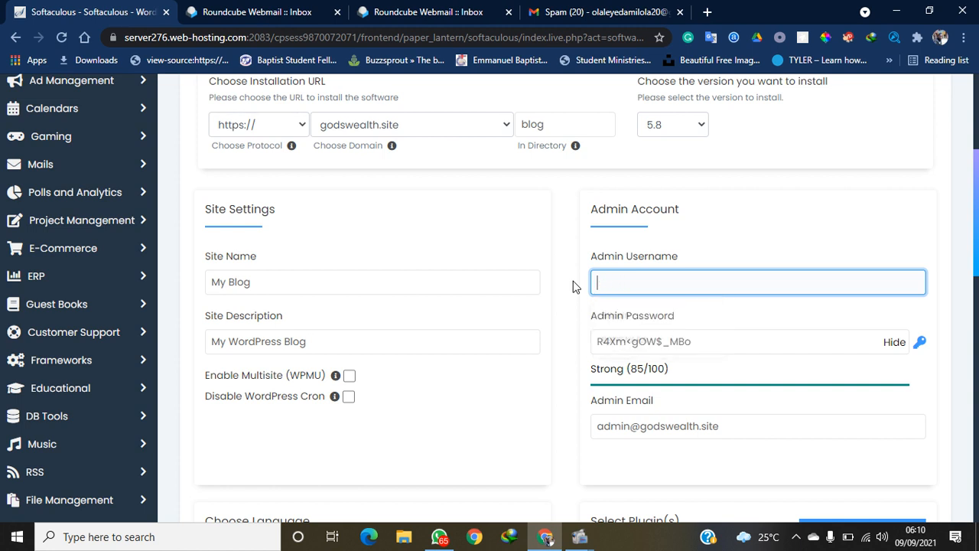
text(admin)
Enter a new, full-strength admin password in place of the suggested one
click(896, 343)
click(763, 343)
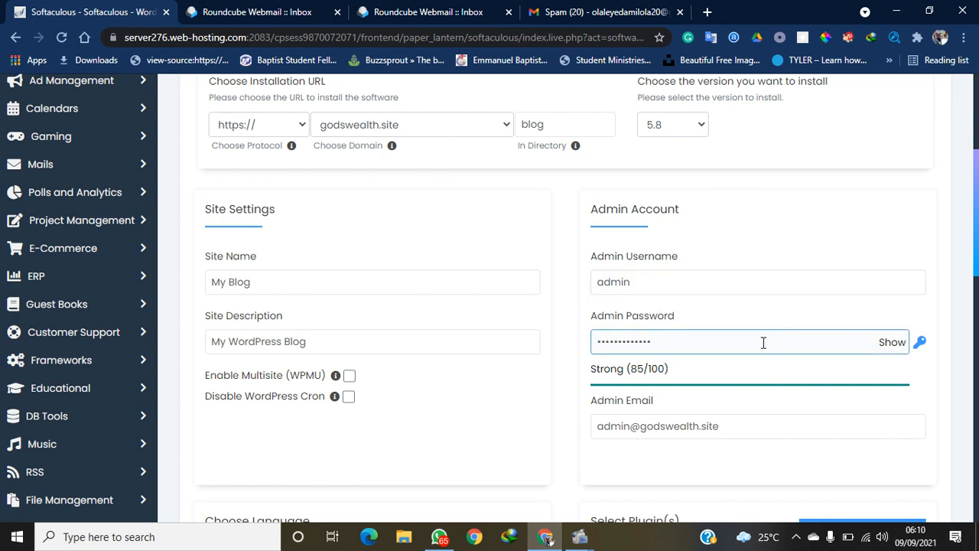
key(ctrl+a)
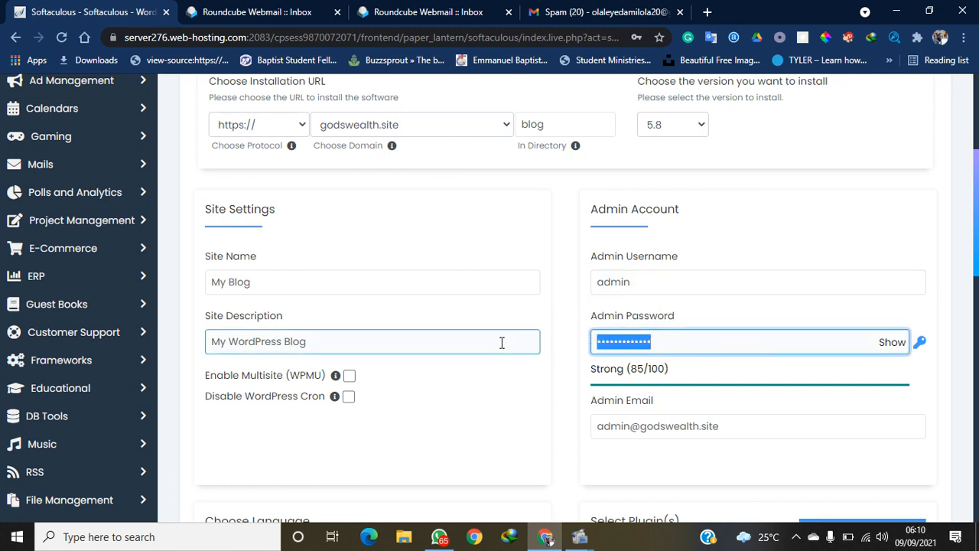
text(********)
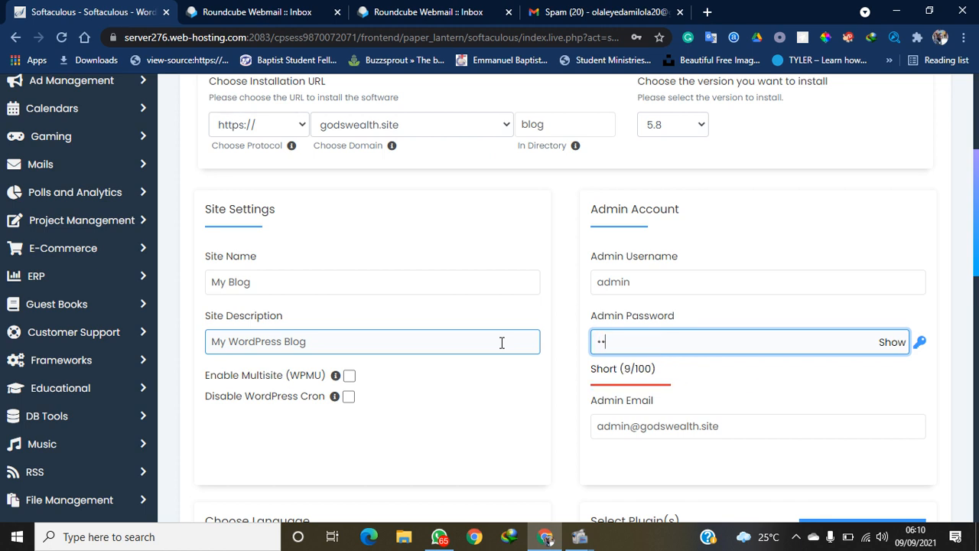
text(*)
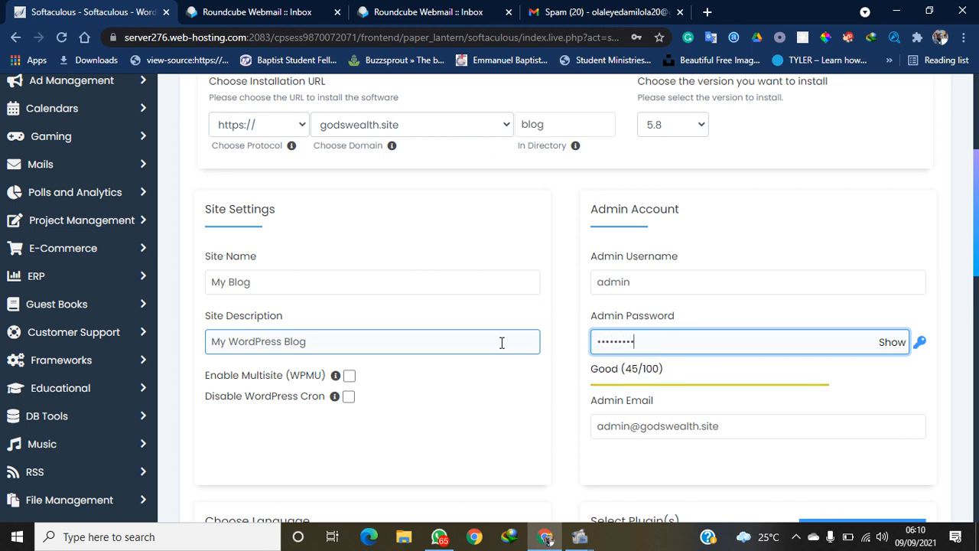
text(*)
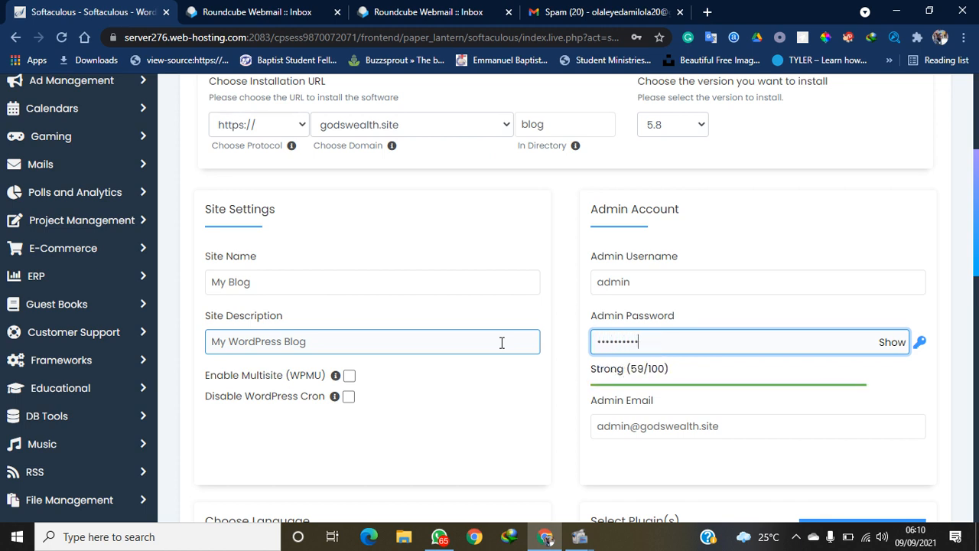
text(*****)
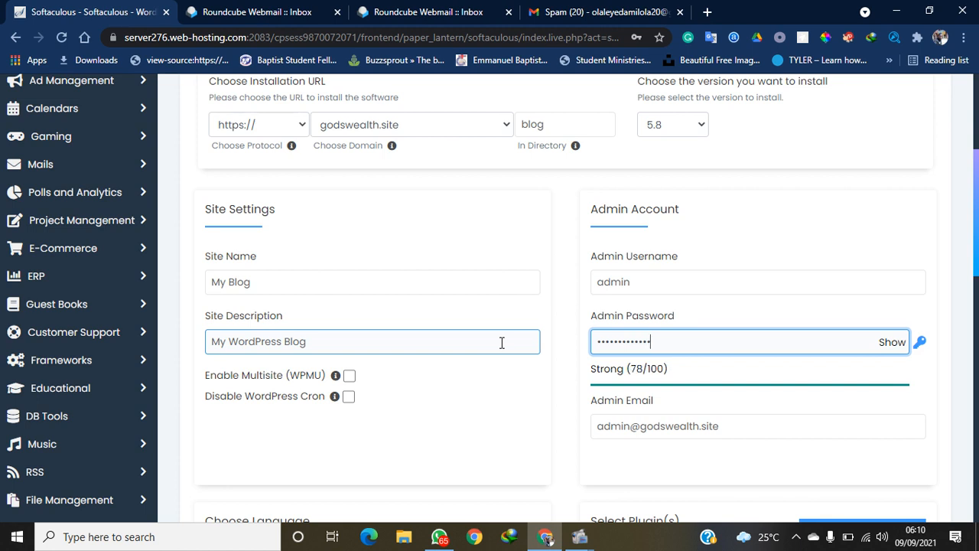
text(***)
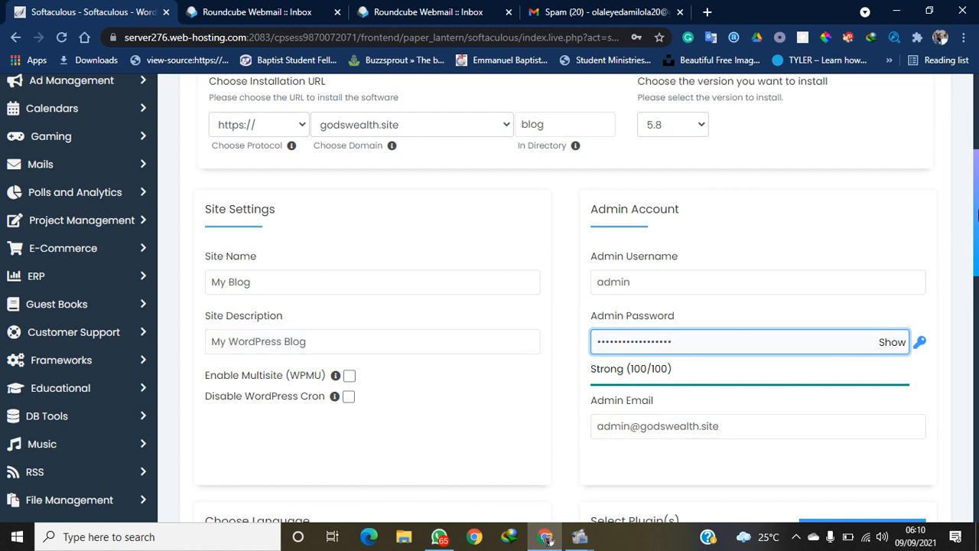
click(678, 425)
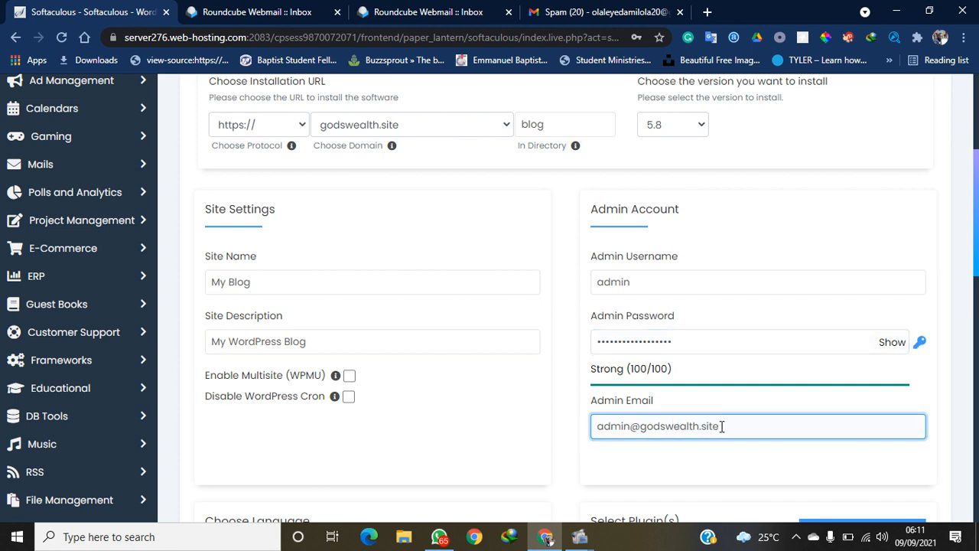
Send installation details to the saved Gmail address and submit the WordPress install
drag(976, 262, 956, 508)
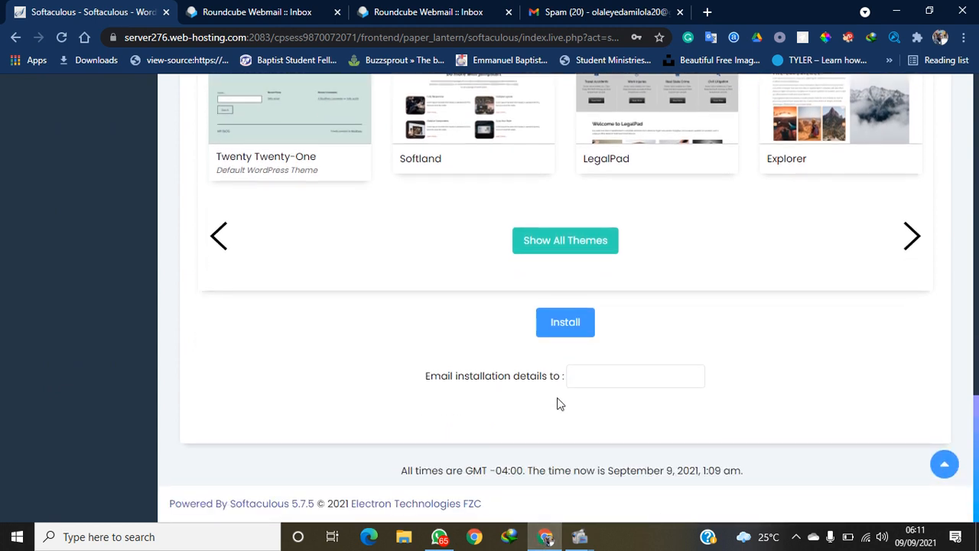
click(594, 375)
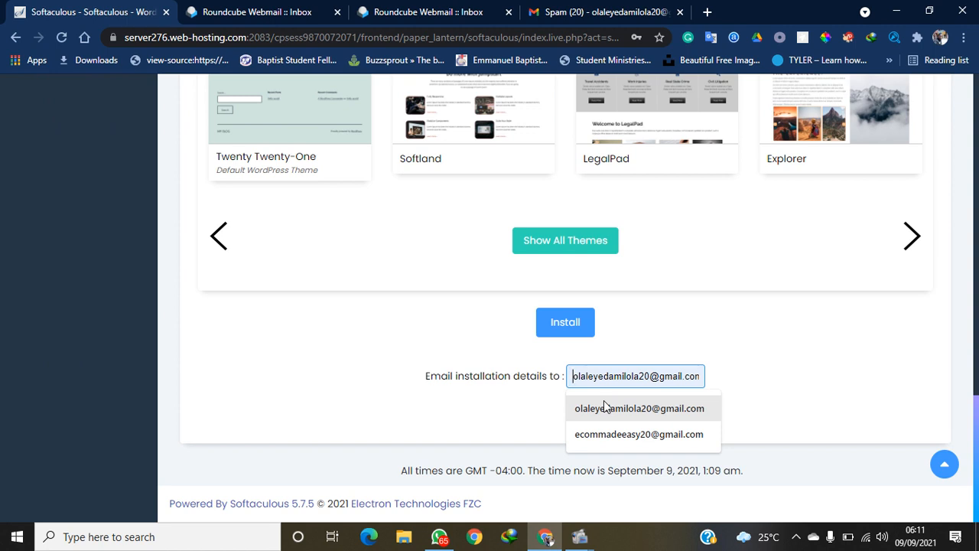
click(603, 408)
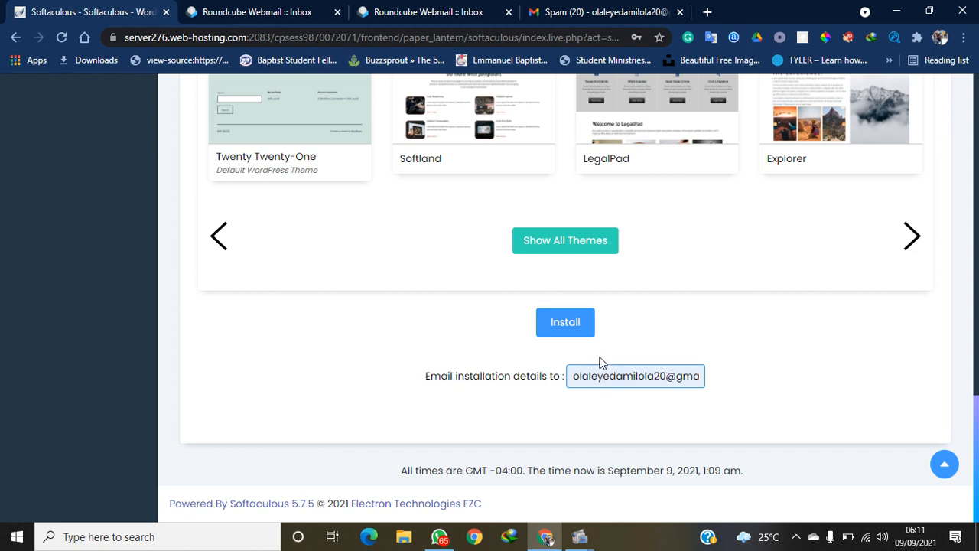
click(562, 322)
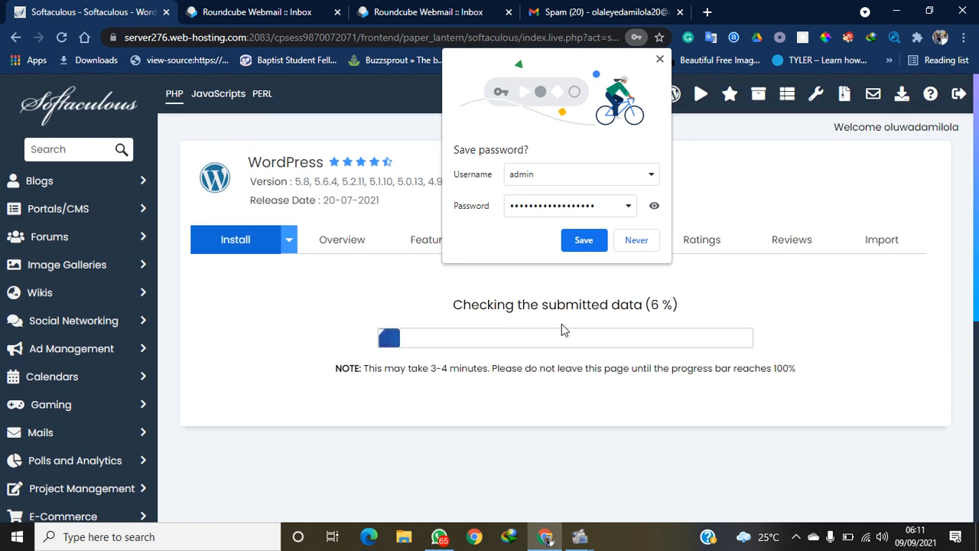
Save the admin password in Chrome and change the install directory from blog to blog2
click(583, 241)
scroll(975, 157, down, 1)
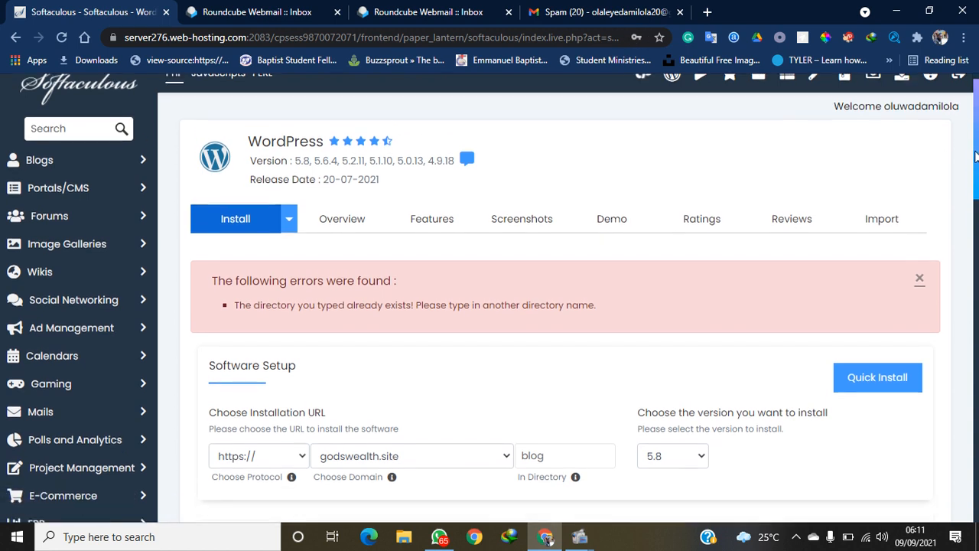
click(547, 440)
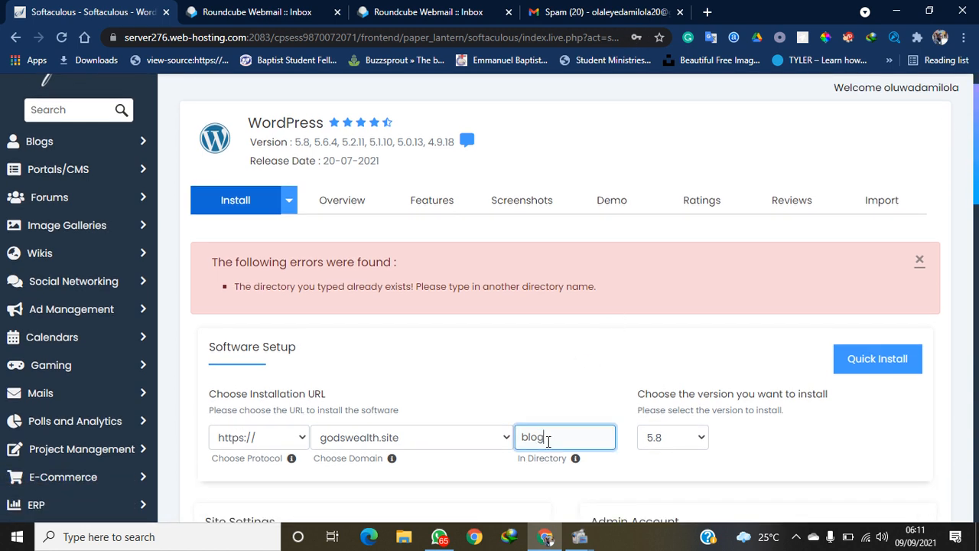
text(3)
click(976, 153)
key(ctrl+a)
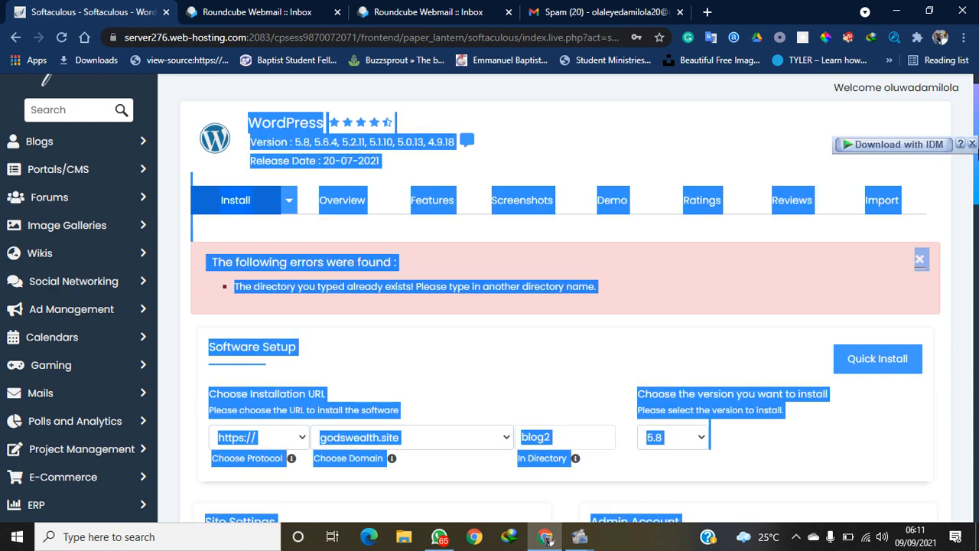
click(977, 176)
drag(976, 176, 965, 493)
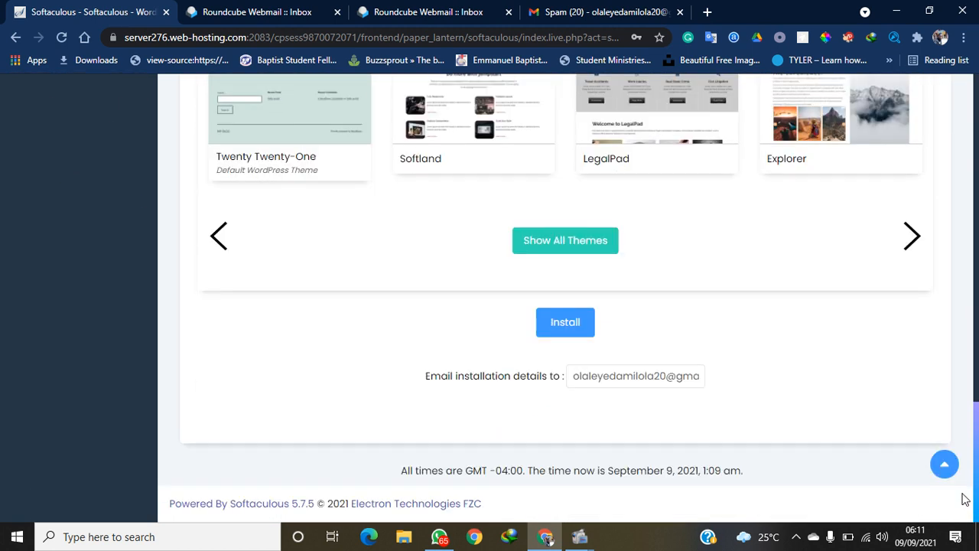
click(566, 330)
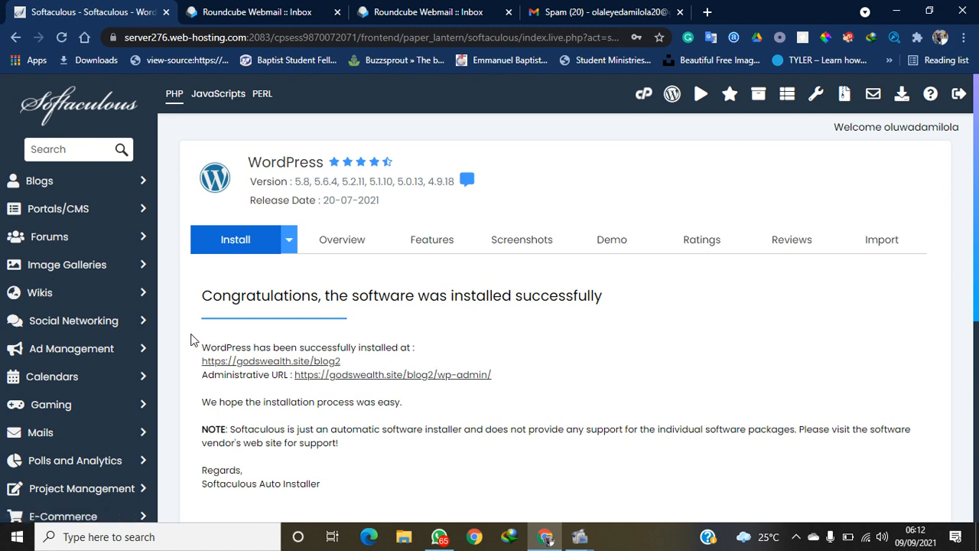
drag(196, 345, 601, 393)
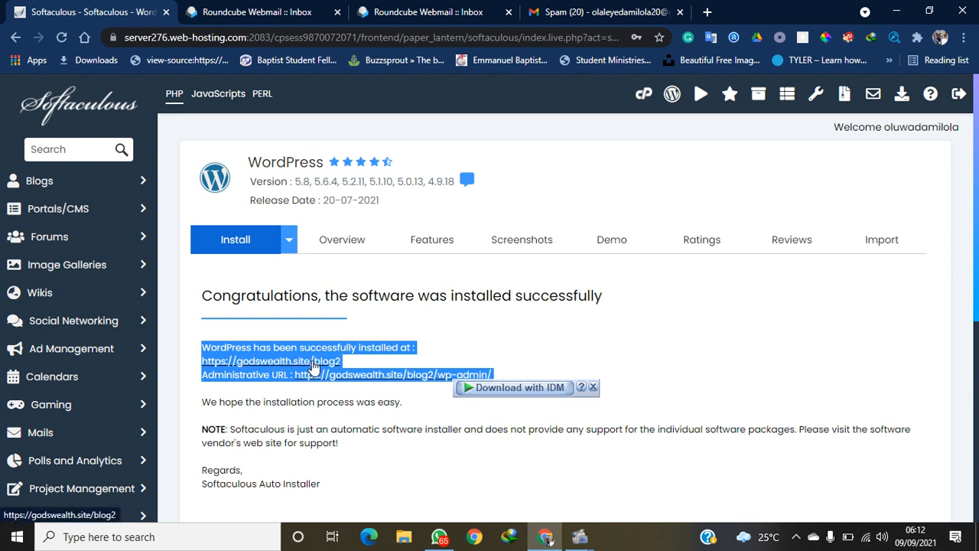
click(351, 362)
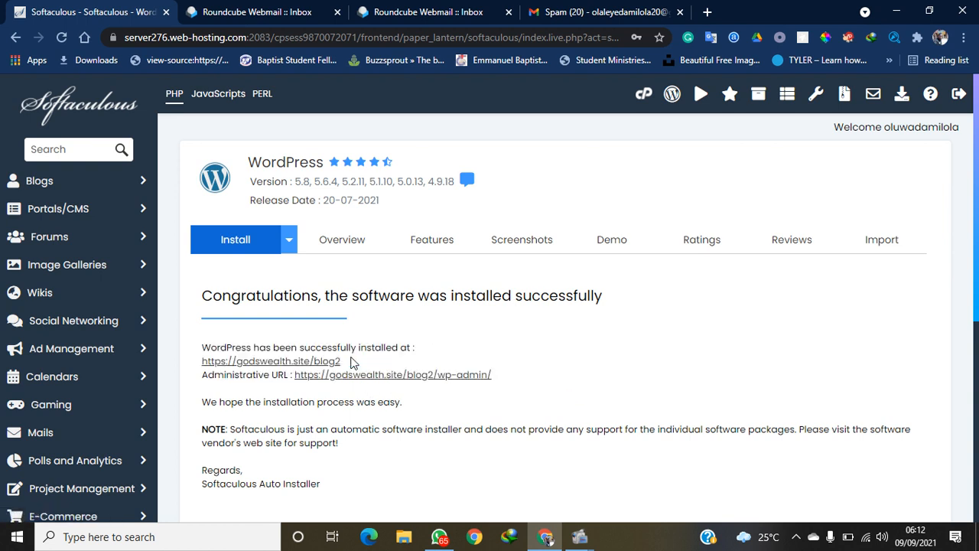
drag(350, 362, 202, 366)
key(ctrl+c)
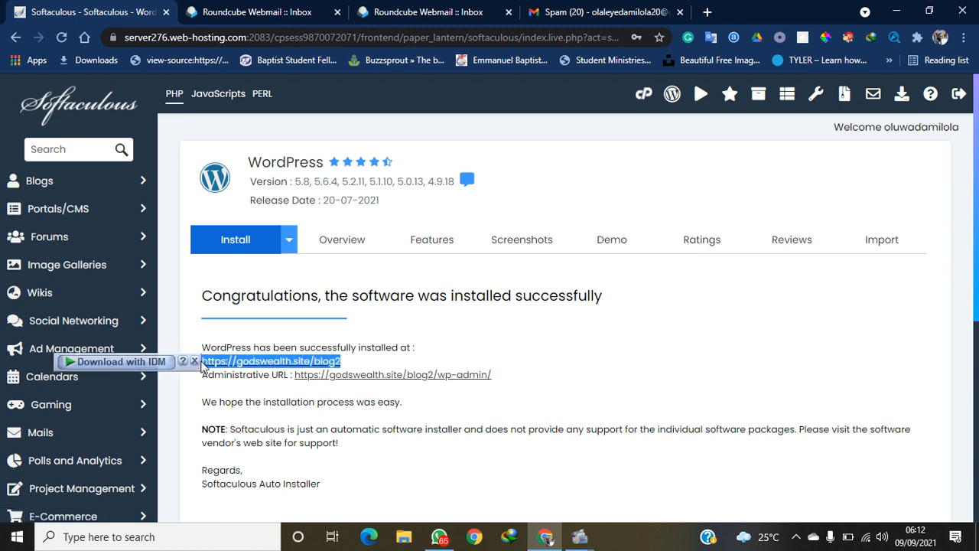
click(564, 14)
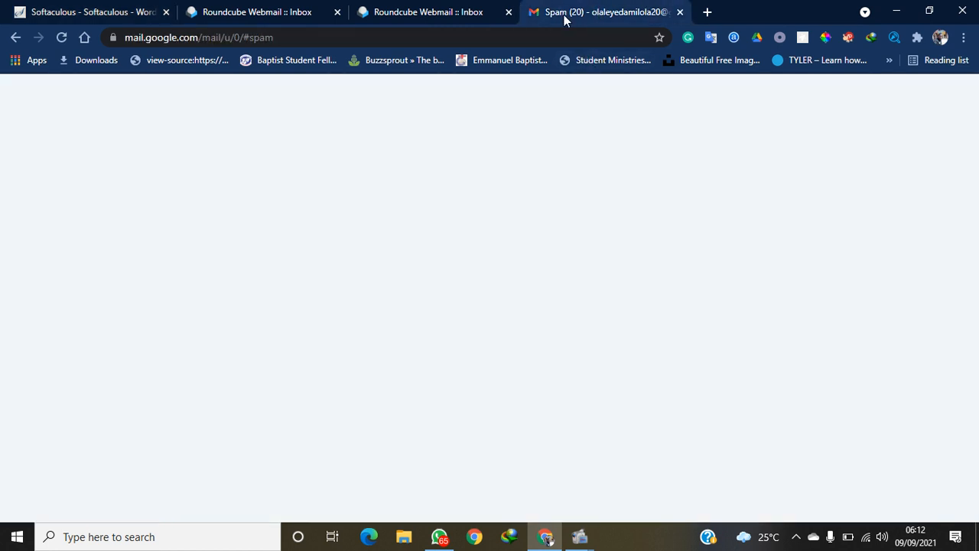
click(536, 33)
key(ctrl+v)
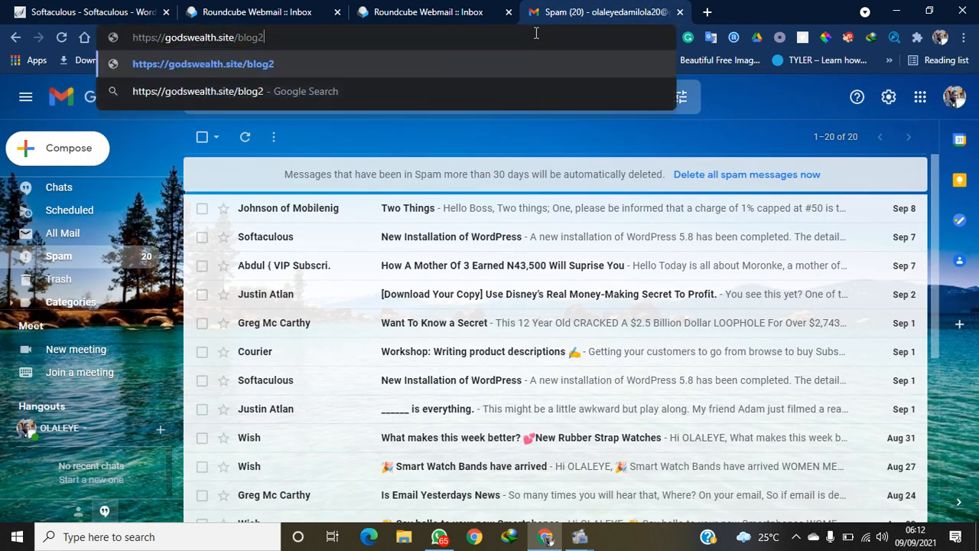
key(Return)
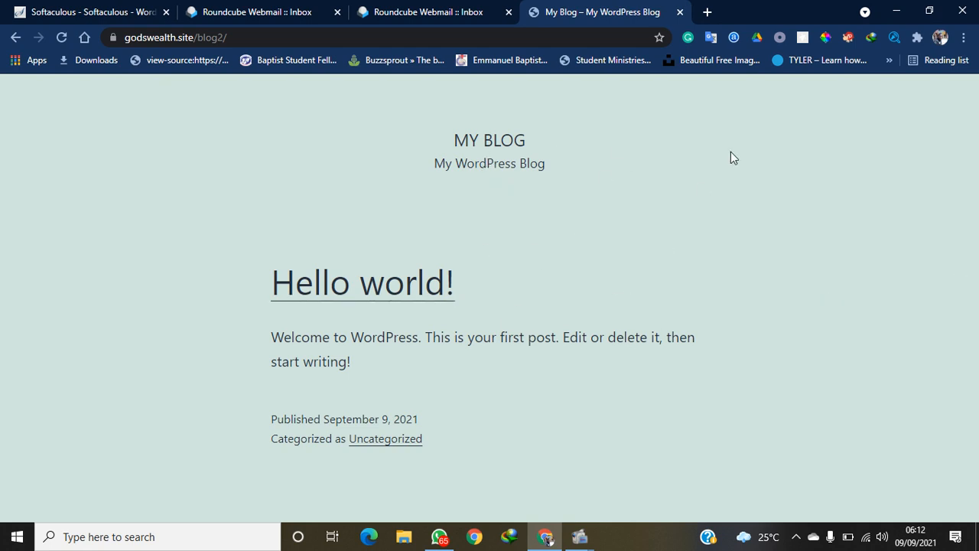
click(259, 37)
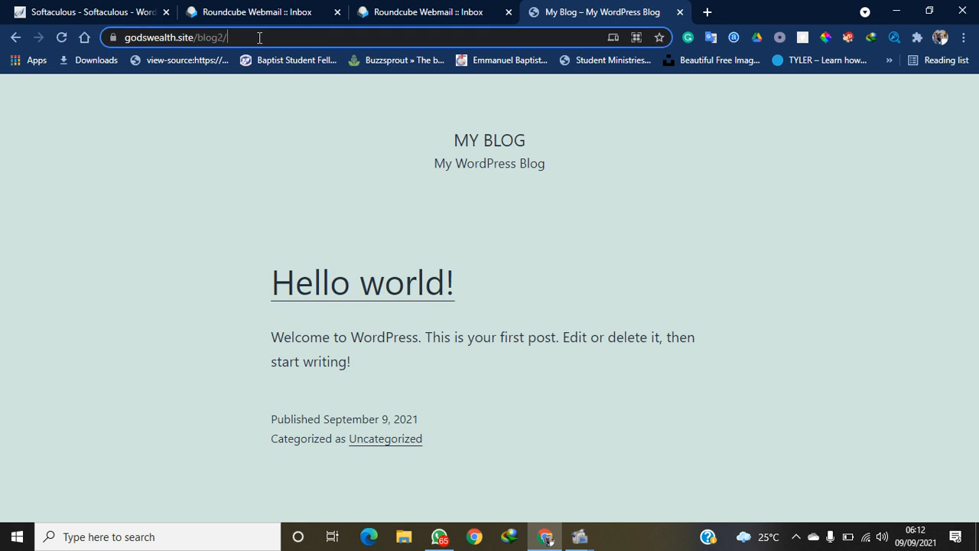
drag(259, 37, 151, 71)
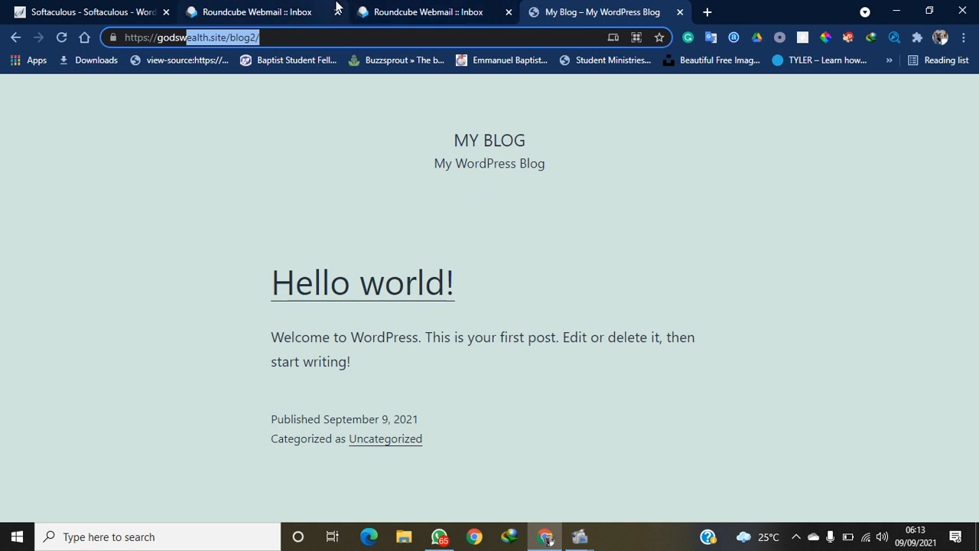
Copy the /blog2/wp-admin/ administrative URL from the Softaculous success page into a new blank tab
click(132, 6)
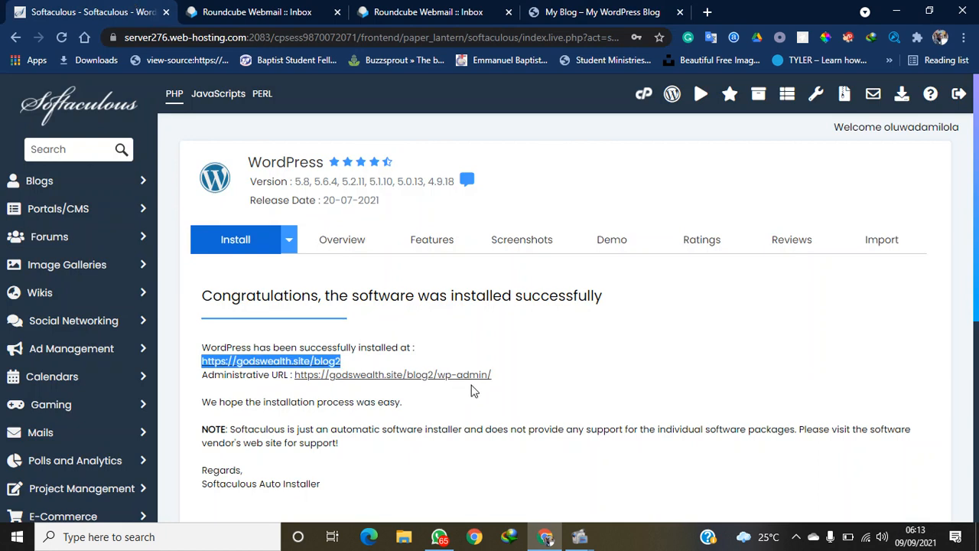
click(507, 381)
drag(507, 381, 194, 380)
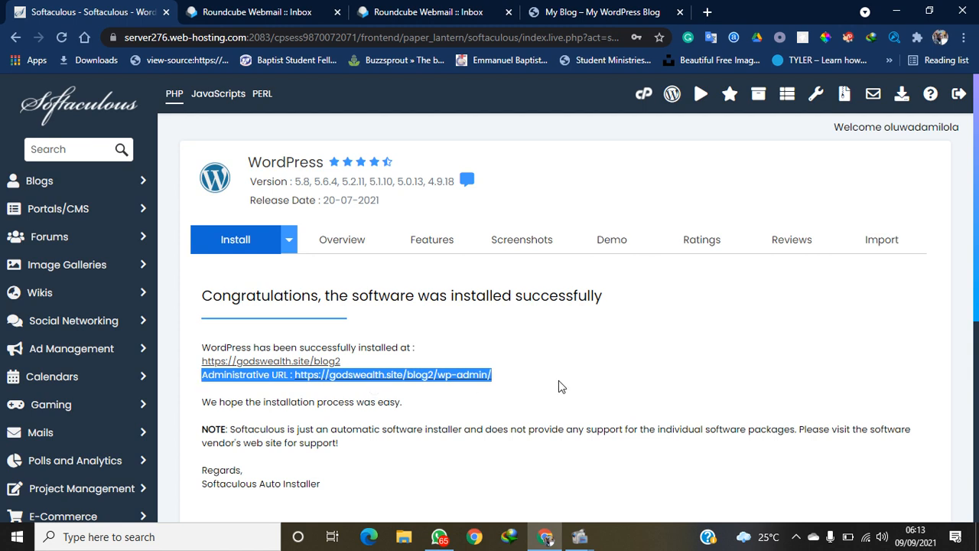
click(506, 391)
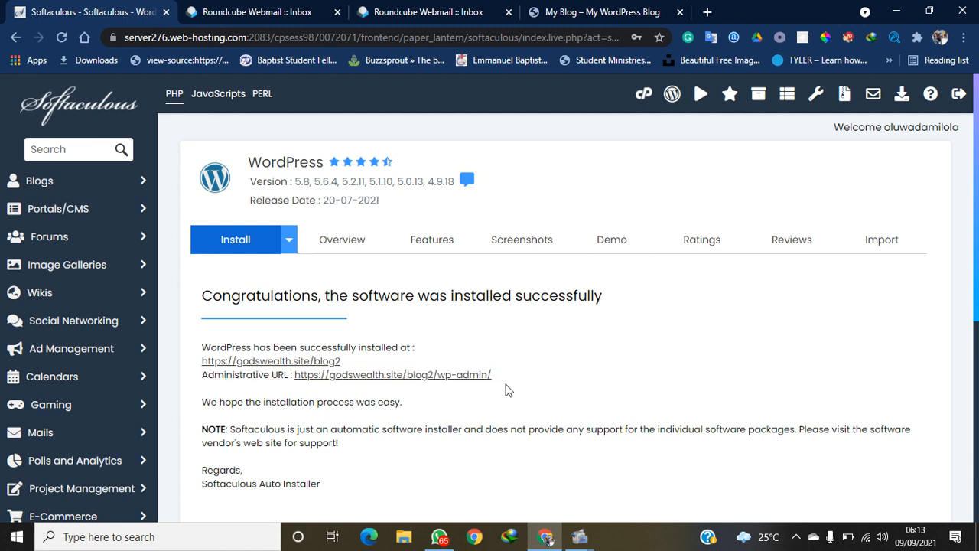
drag(501, 379, 293, 383)
key(ctrl+c)
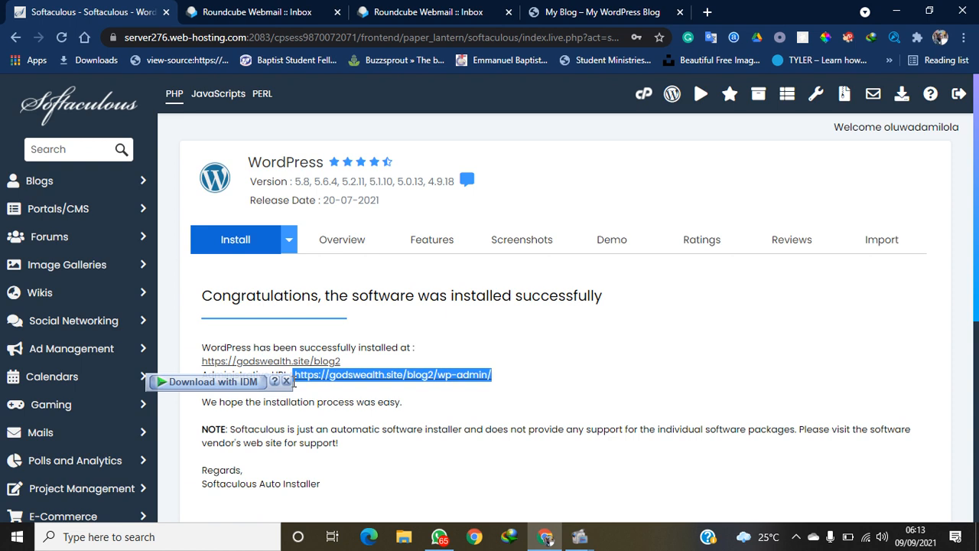
click(709, 12)
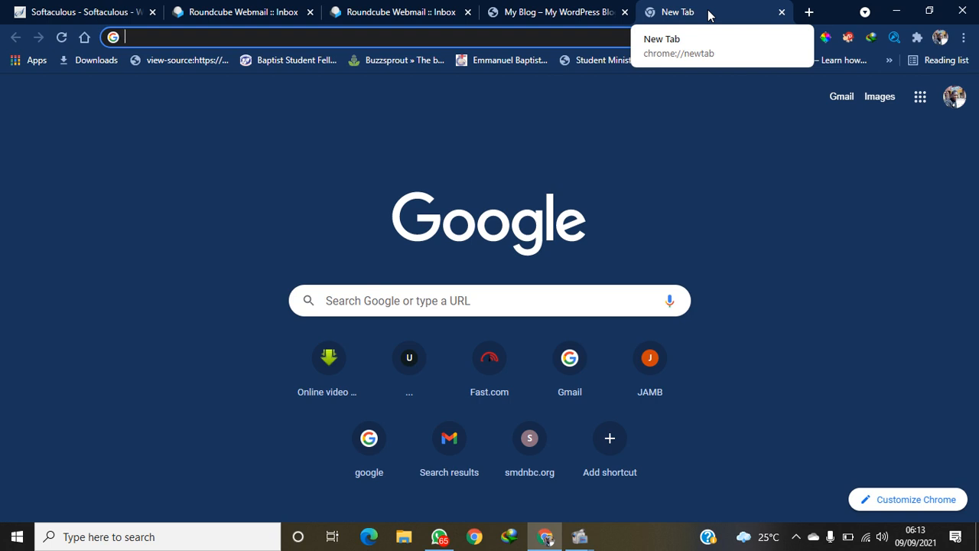
Load godswealth.site/blog2/wp-admin and log in as admin with the prefilled credentials
key(ctrl+v)
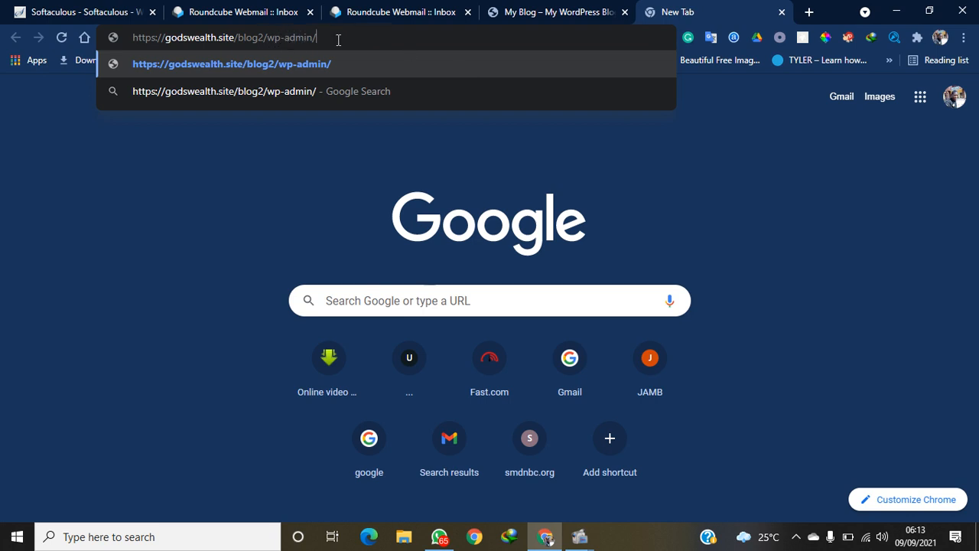
key(Return)
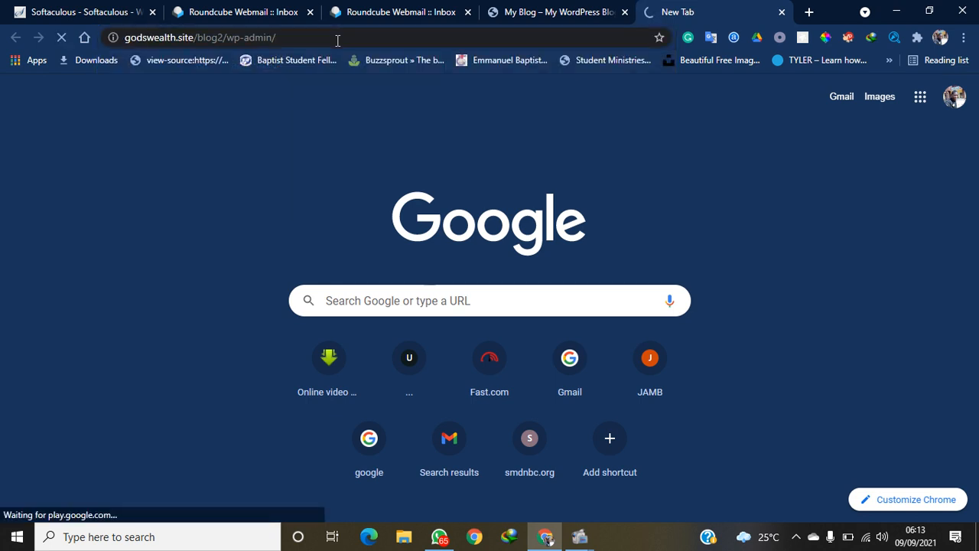
click(562, 12)
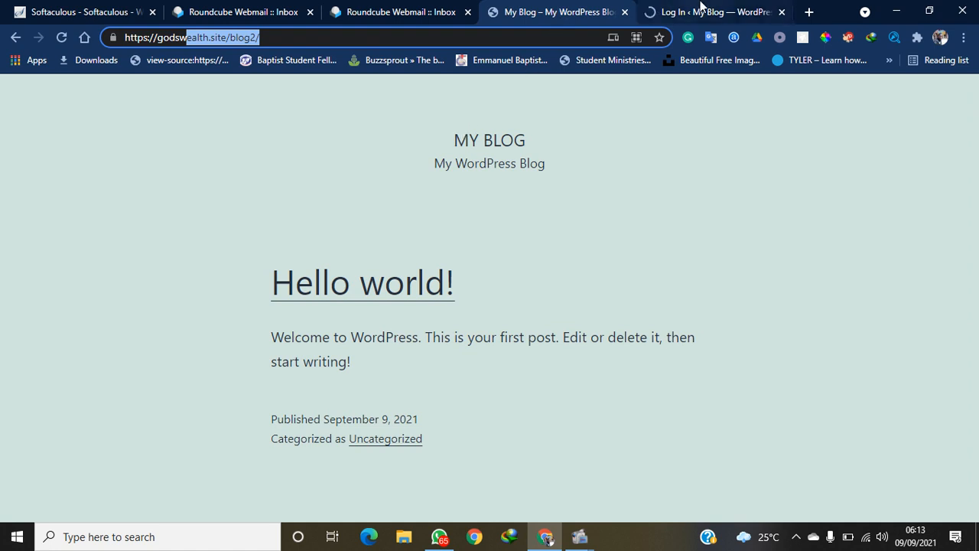
click(701, 10)
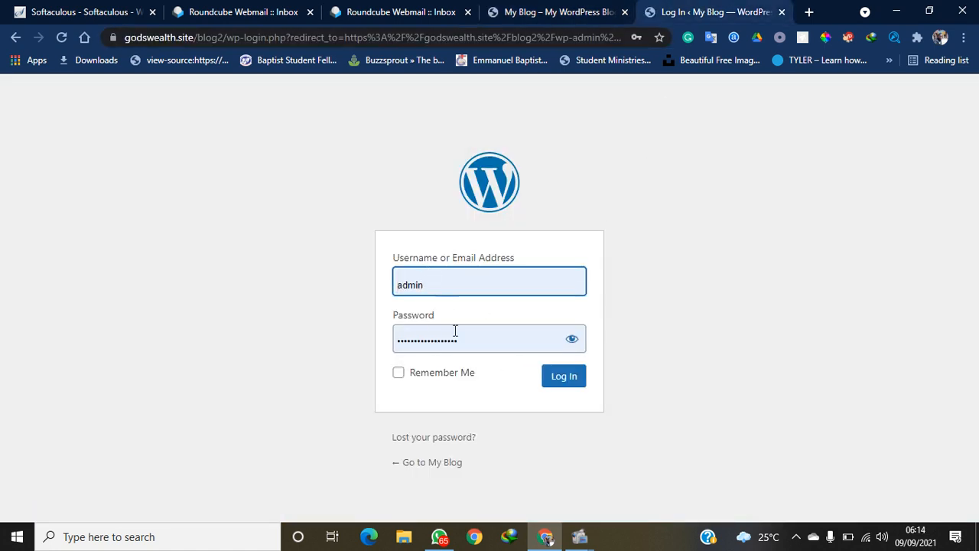
click(563, 376)
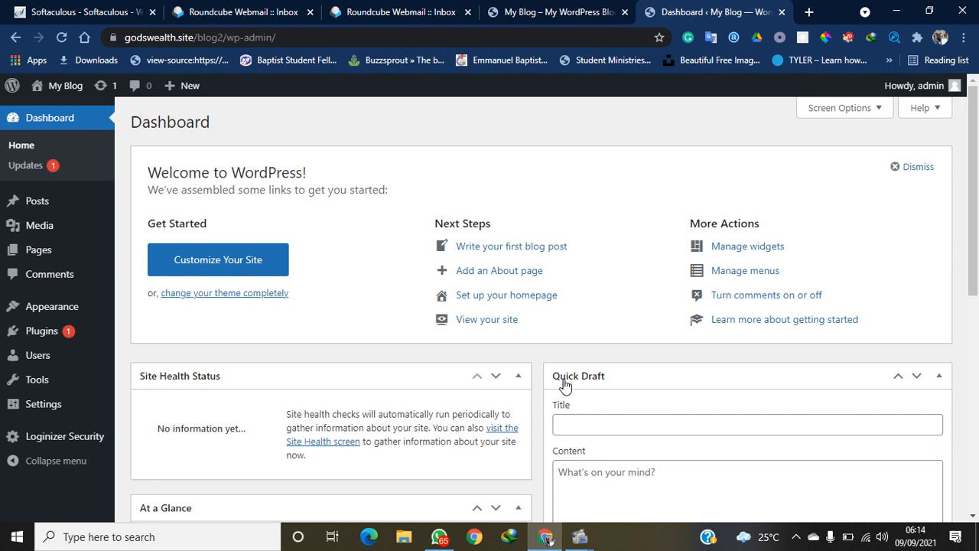
click(541, 9)
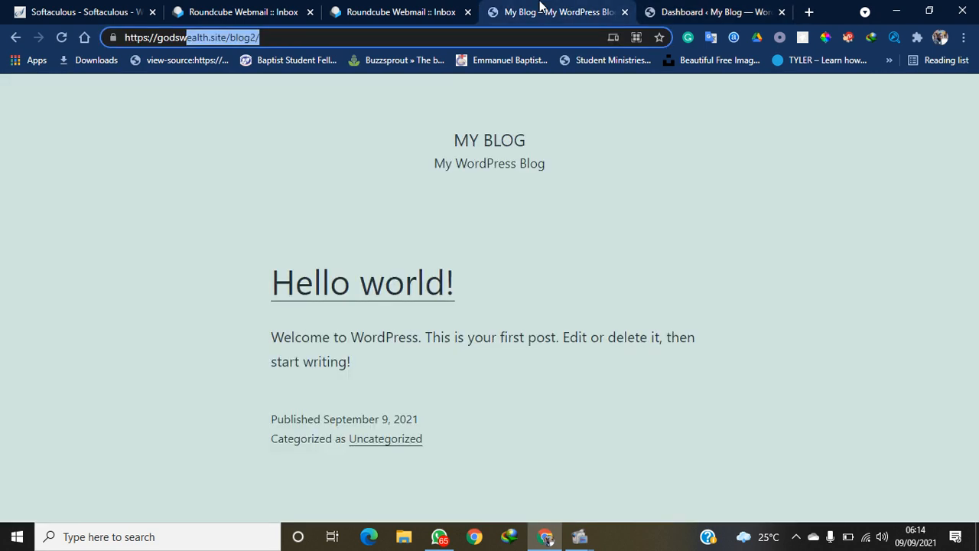
click(686, 9)
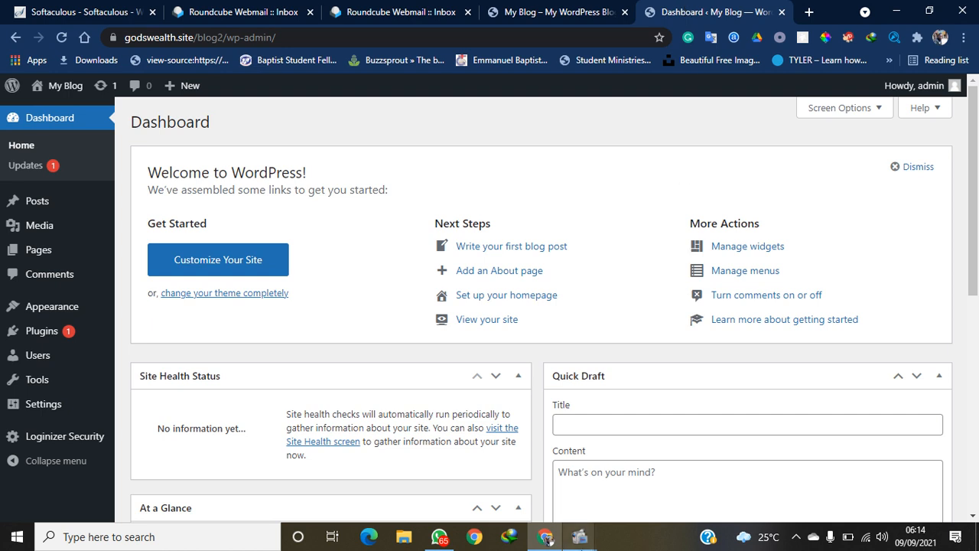
mouse_move(580, 537)
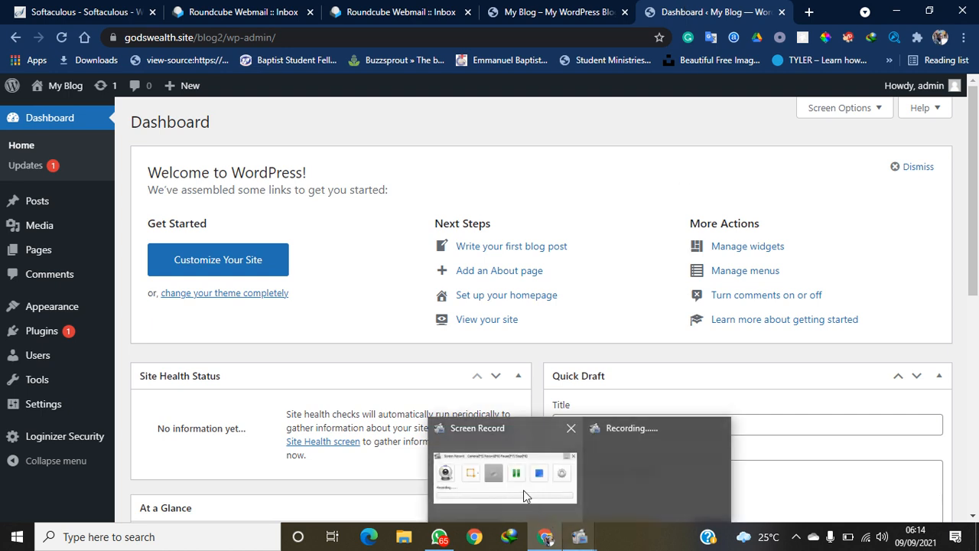